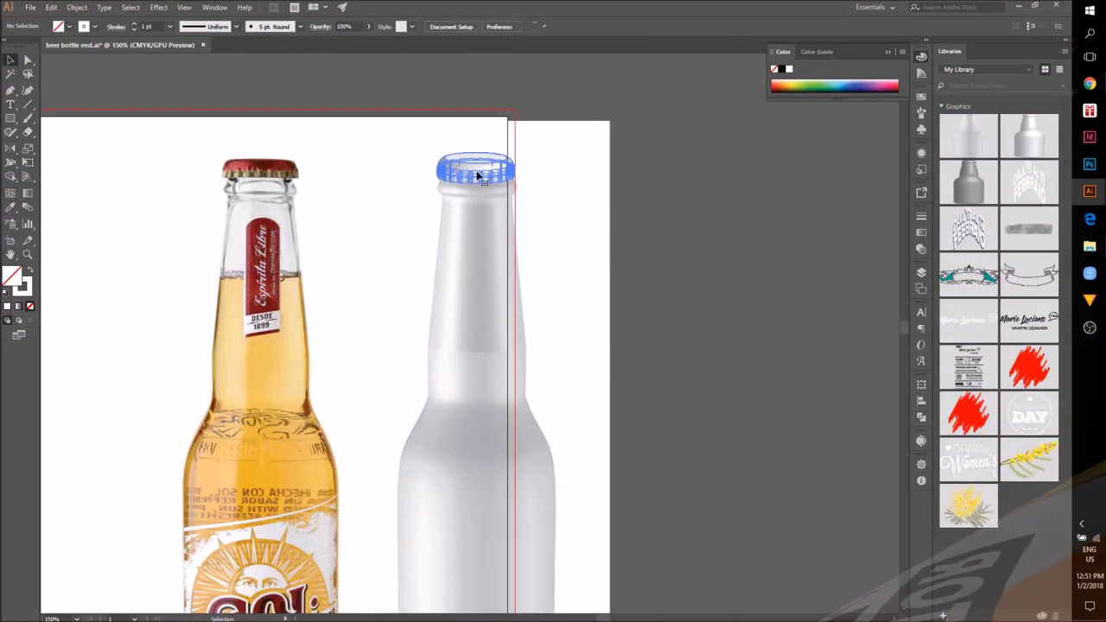
Step: Move the bottle cap straight up, clear of the grey 3D bottle's mouth
left_click_drag(475, 167, 474, 117)
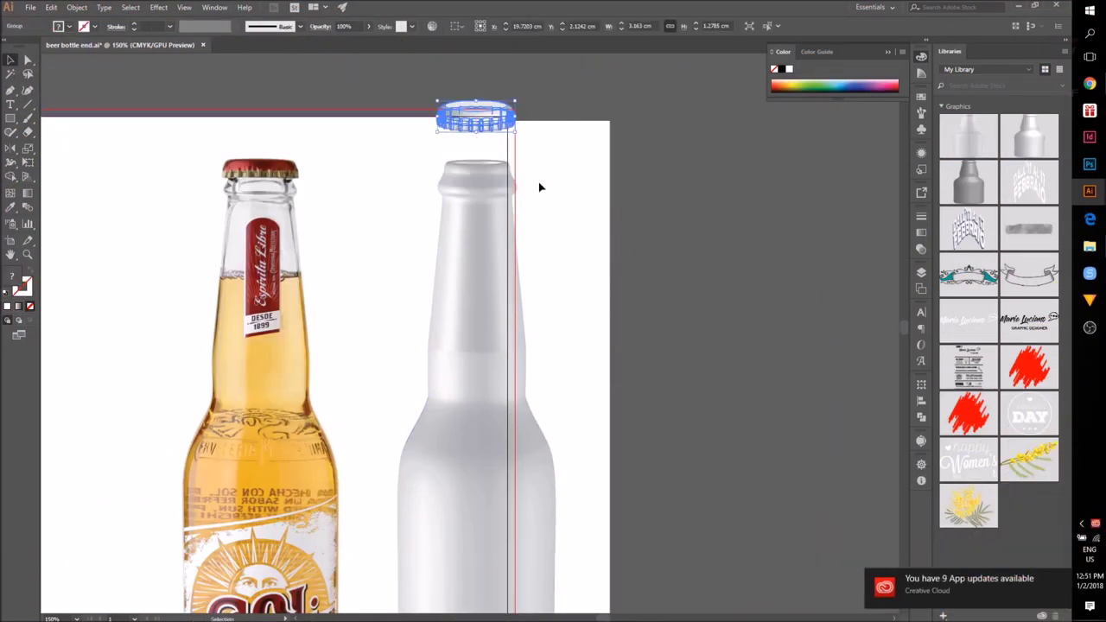
left_click(169, 330)
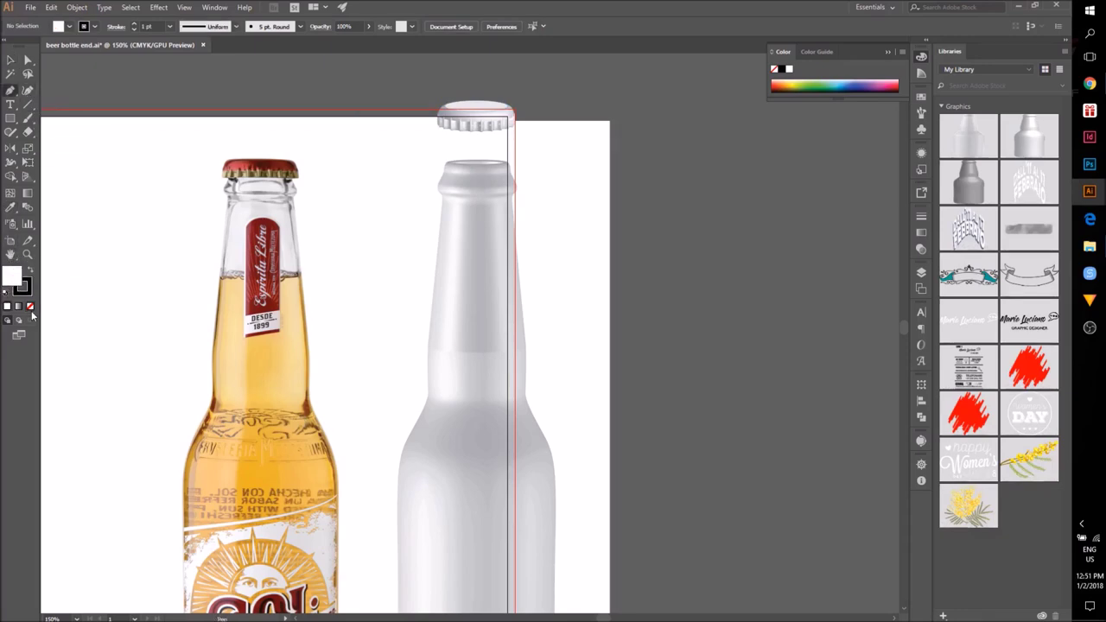
Step: Trace the left half of the 3D bottle's rim and lip with the Pen tool, using no fill and a black stroke
scroll(476, 295, "up", 2)
left_click_drag(474, 125, 481, 330)
scroll(481, 332, "up", 2)
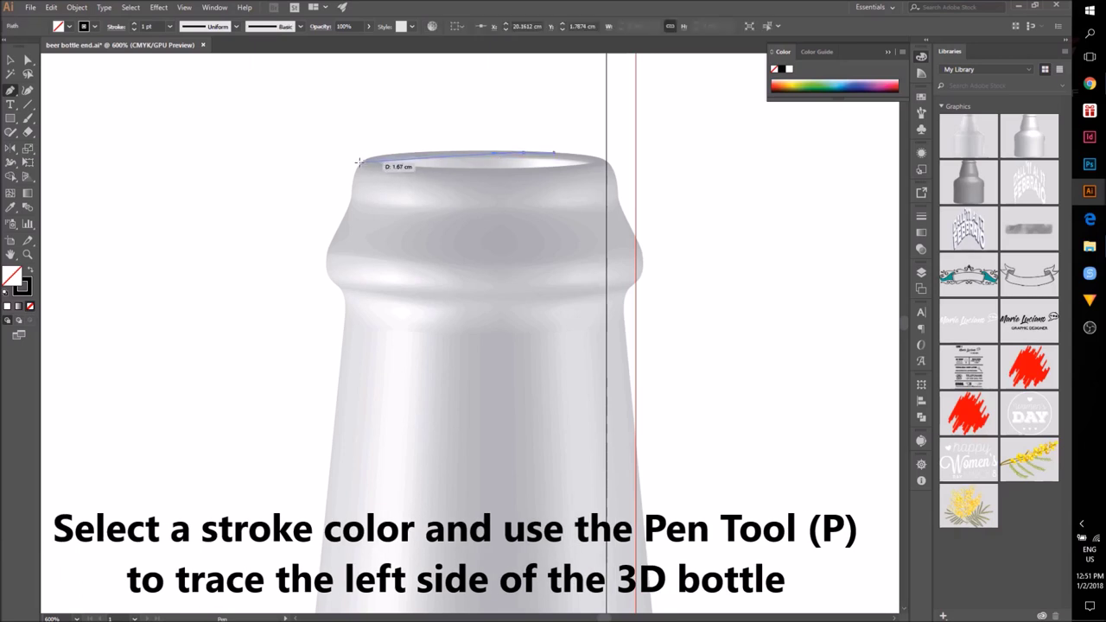
left_click_drag(343, 178, 349, 197)
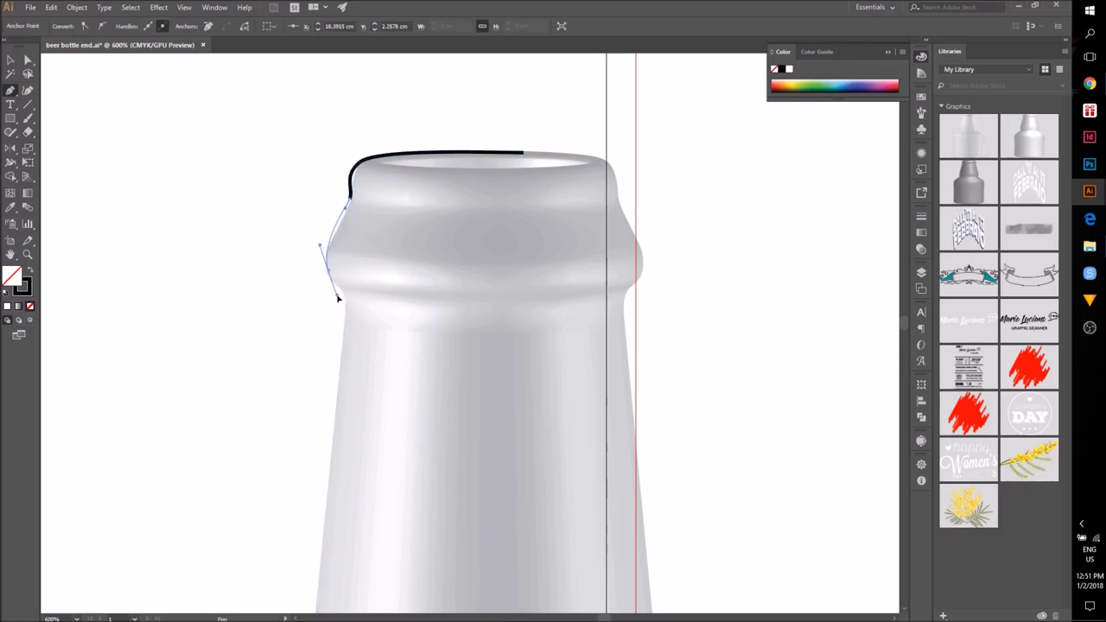
left_click_drag(343, 334, 341, 372)
Step: Move the traced path's end anchor slightly up and left so it sits on the rim's upper edge
left_click(27, 59)
left_click(330, 213)
scroll(331, 215, "up", 5)
key("ctrl+plus")
key("ctrl+plus")
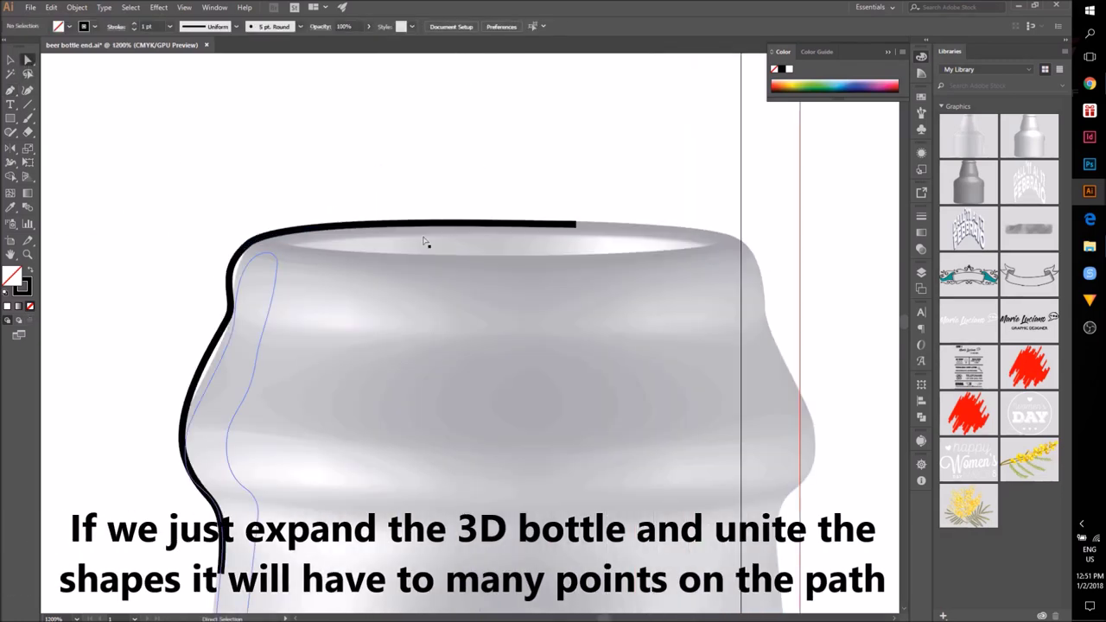
left_click(424, 242)
left_click(578, 227)
left_click_drag(577, 225, 568, 221)
left_click(126, 321)
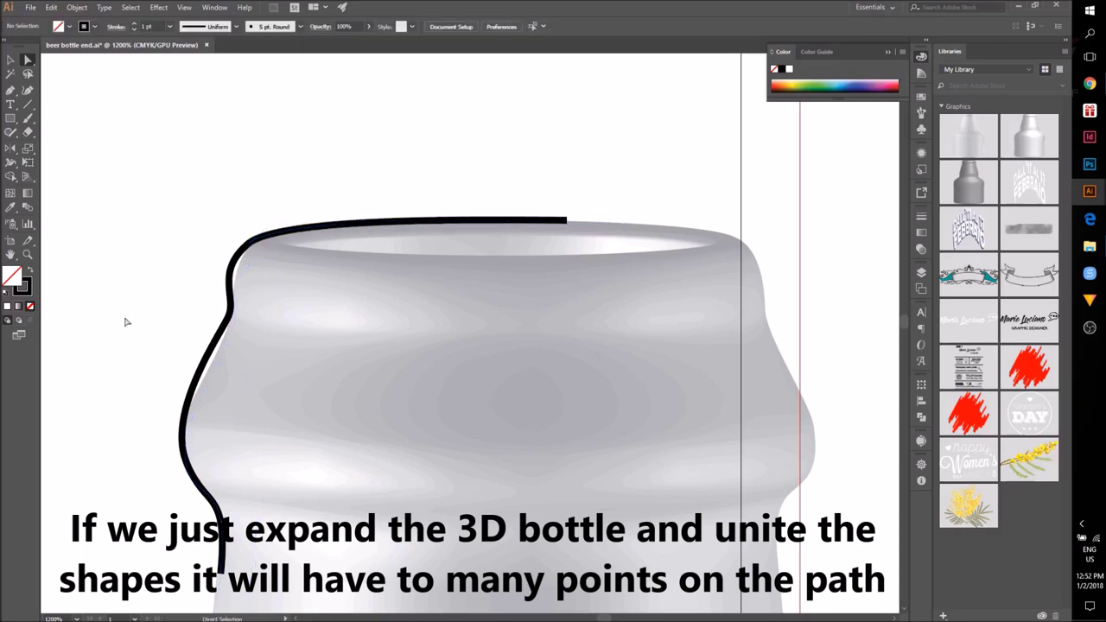
Step: Adjust the anchors and handles on the left side of the lip so the path follows the bottle's outline
left_click(230, 312)
scroll(248, 309, "up", 1)
left_click_drag(223, 321, 251, 331)
left_click(212, 261)
left_click(278, 256)
left_click(223, 262)
left_click(247, 224)
left_click_drag(249, 225, 253, 229)
left_click(239, 206)
left_click_drag(185, 402, 192, 398)
left_click(313, 298)
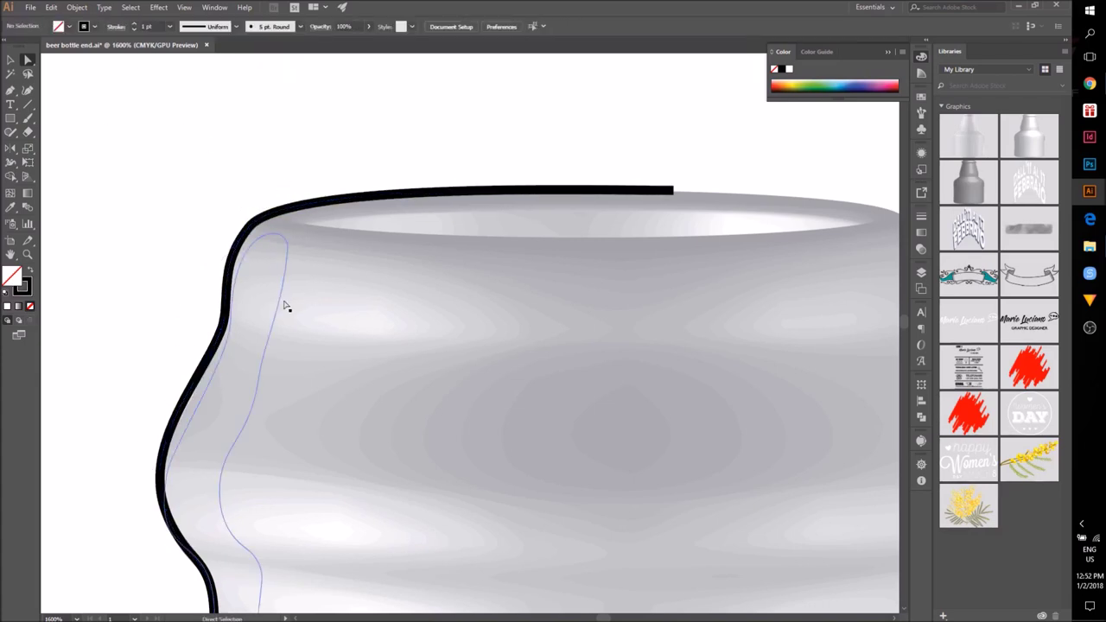
Step: Set the traced path's stroke weight to 0.25 pt
left_click(400, 192)
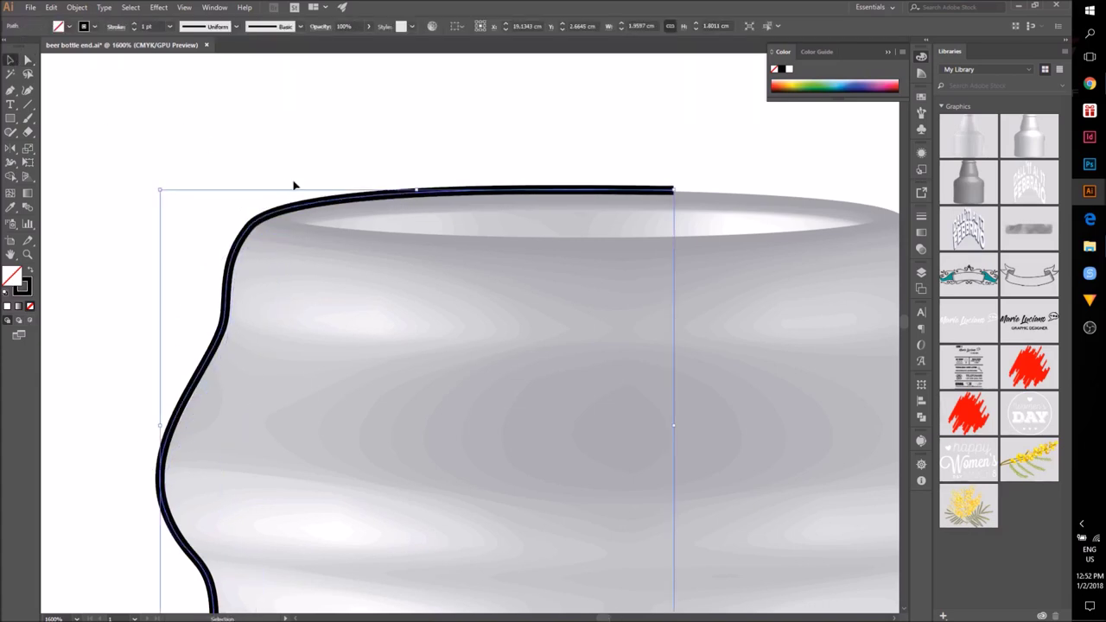
left_click(170, 26)
left_click(184, 64)
left_click(205, 173)
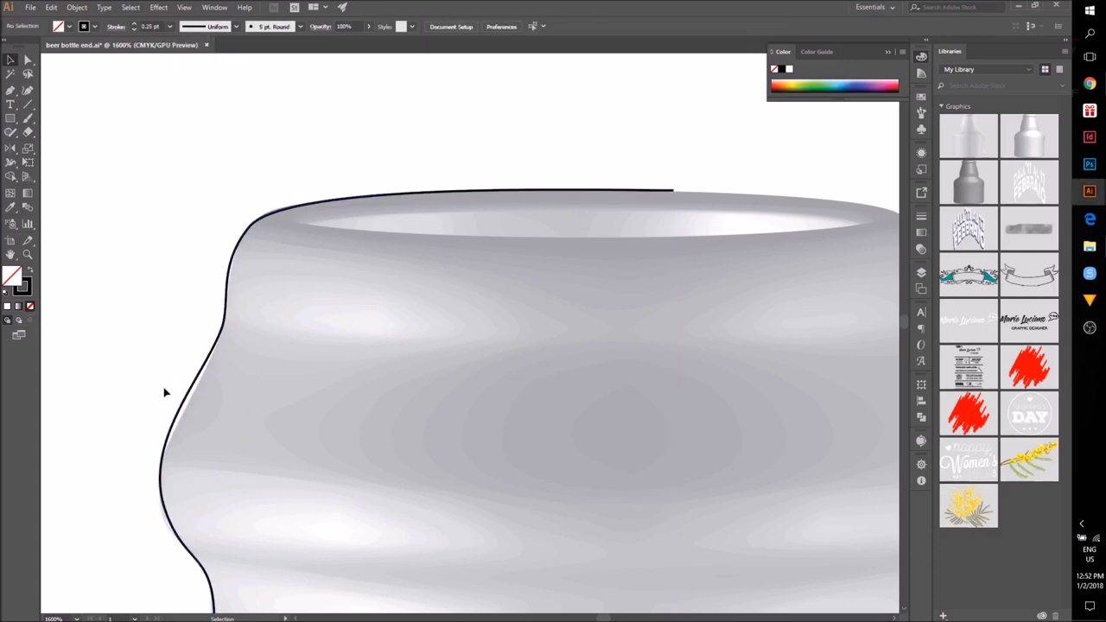
Step: Refine the anchors and direction handles around the rim's left corner to match the bottle's edge closely
scroll(169, 381, "up", 1)
scroll(161, 394, "up", 1)
scroll(294, 145, "up", 1)
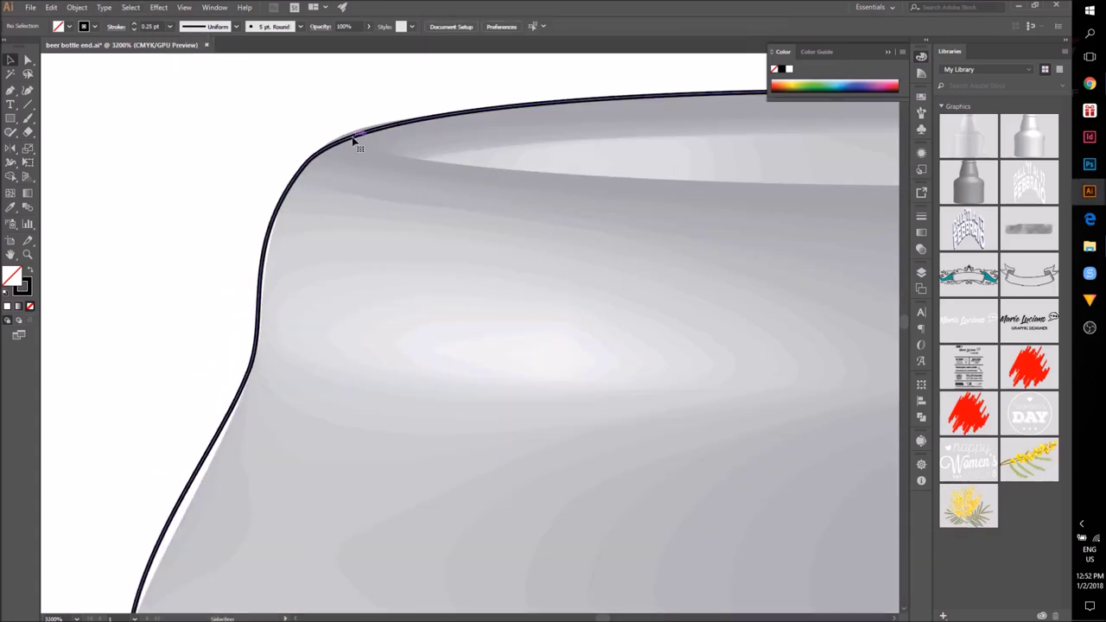
left_click(302, 177)
left_click(305, 164)
left_click_drag(372, 68, 355, 72)
left_click_drag(256, 253, 257, 225)
left_click_drag(375, 76, 338, 73)
left_click(248, 371)
left_click_drag(270, 316, 261, 216)
left_click_drag(306, 161, 317, 157)
left_click_drag(245, 402, 329, 257)
left_click(328, 257)
left_click_drag(310, 383, 321, 323)
left_click_drag(333, 226, 345, 216)
Step: Fine-tune the curve between the rim's left corner and the indent below it by shifting its anchors and handles
left_click_drag(360, 121, 291, 323)
left_click(290, 323)
left_click(325, 195)
left_click(267, 424)
left_click_drag(245, 579, 246, 522)
left_click(208, 443)
left_click(267, 423)
left_click_drag(299, 266, 279, 268)
left_click(230, 417)
left_click(330, 216)
left_click_drag(330, 216, 341, 211)
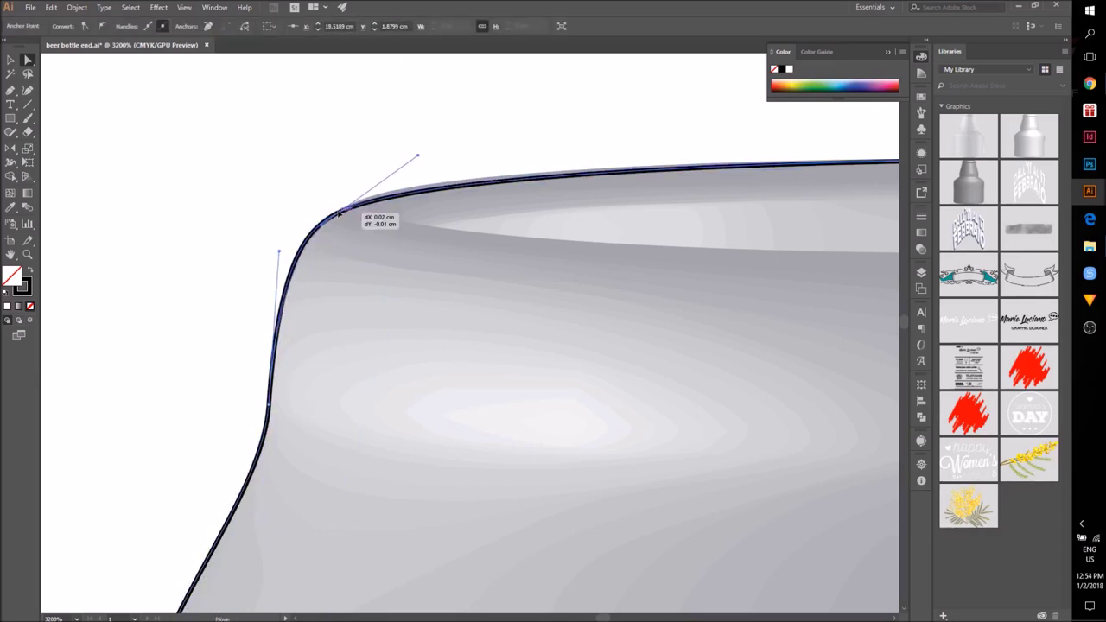
Step: Reshape the path around the bulge of the lip by adjusting its direction handles
left_click(250, 227)
left_click_drag(147, 570, 227, 328)
left_click_drag(287, 302, 278, 296)
scroll(288, 361, "up", 1)
left_click_drag(324, 467, 308, 427)
left_click(329, 439)
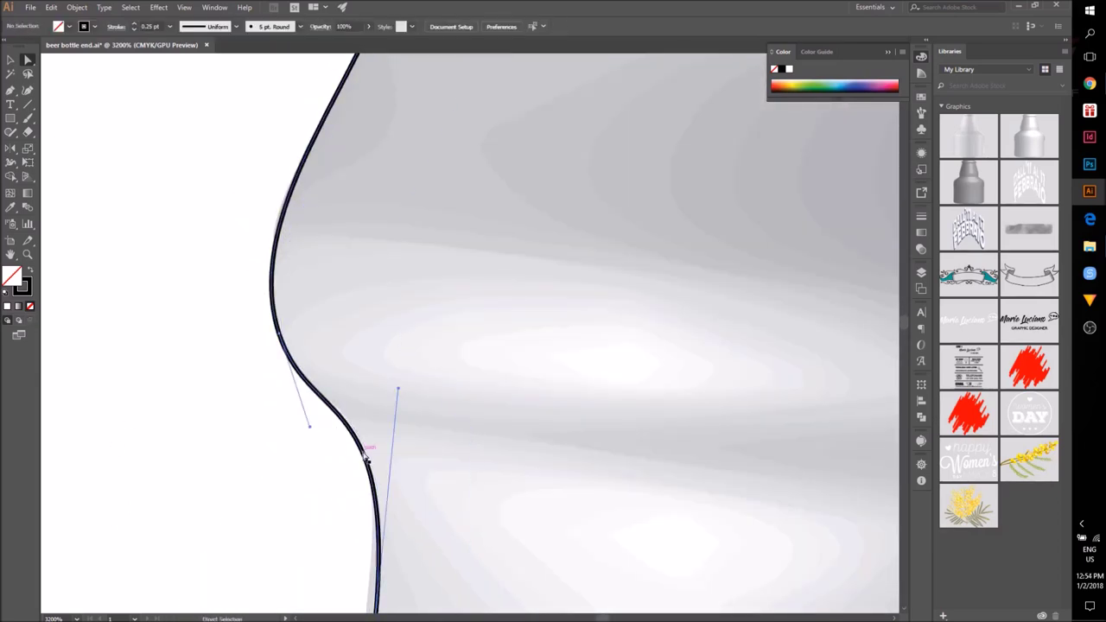
Step: Fit the path to the curve beneath the lip's bulge, where it runs into the neck
left_click_drag(368, 455, 396, 256)
left_click_drag(403, 424, 394, 424)
left_click_drag(426, 190, 427, 179)
scroll(276, 259, "up", 3)
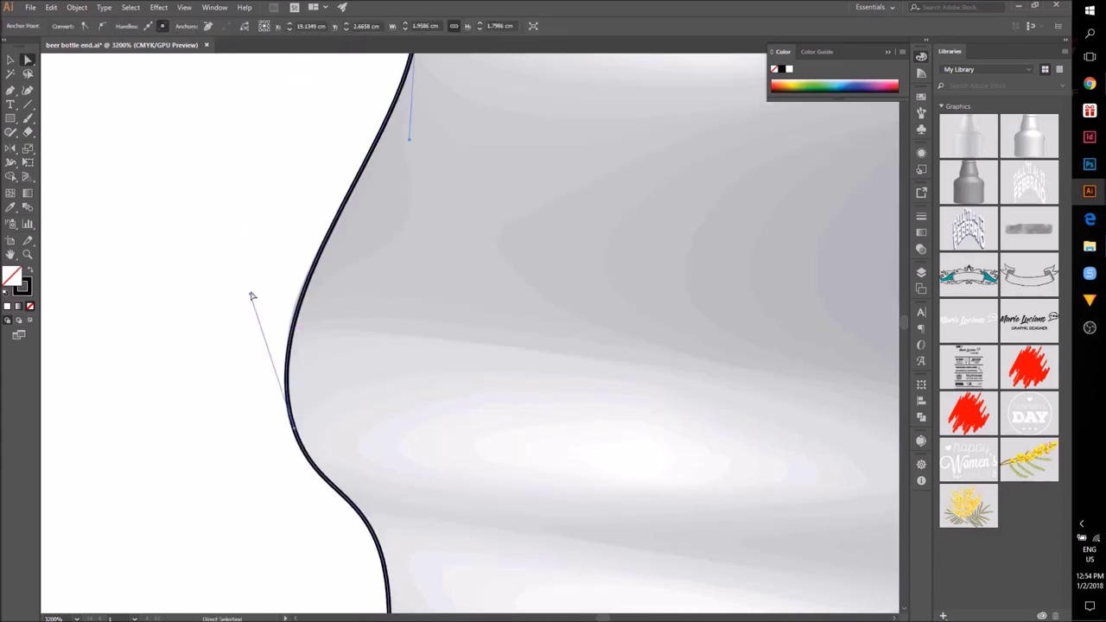
left_click_drag(248, 286, 247, 285)
left_click(238, 354)
scroll(343, 299, "down", 3)
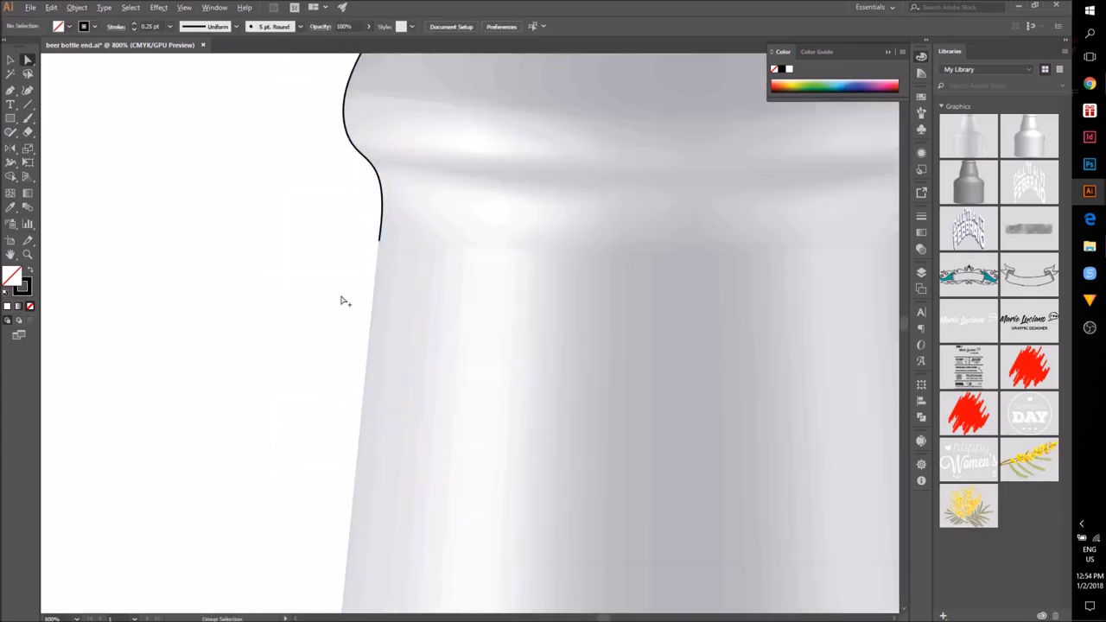
Step: Continue the Pen tool path from its lower end down the left side of the neck to the start of the shoulder
scroll(343, 299, "up", 3)
key("p")
left_click(444, 161)
scroll(424, 326, "down", 4)
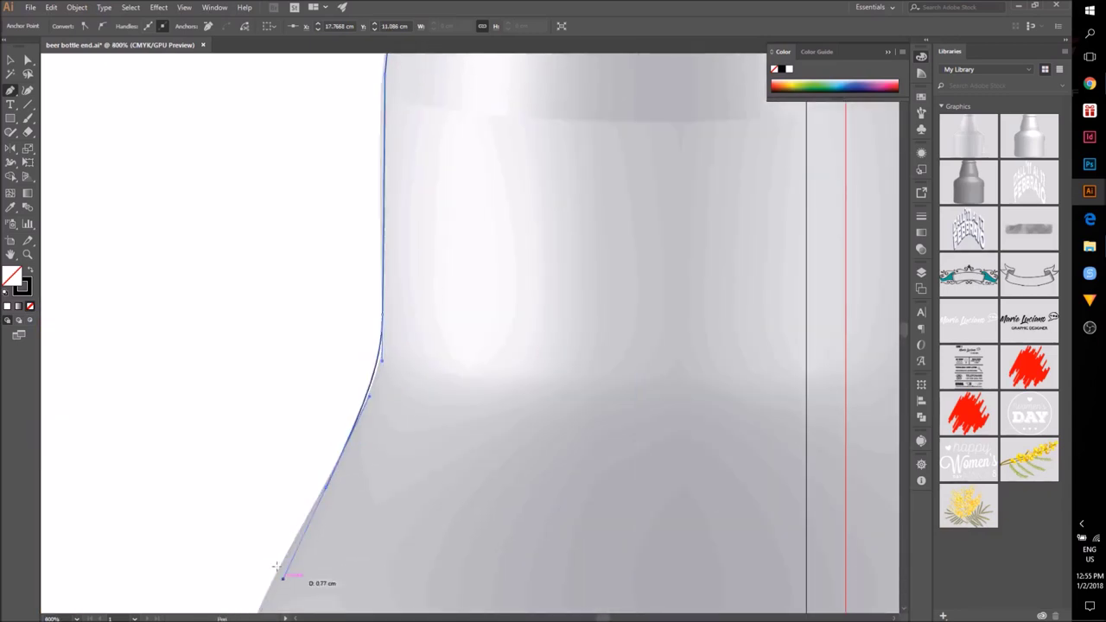
left_click_drag(277, 567, 278, 571)
Step: Adjust the anchors and handles at the bend in the lower neck to align the path with the bottle's left edge
key("a")
scroll(397, 420, "up", 1)
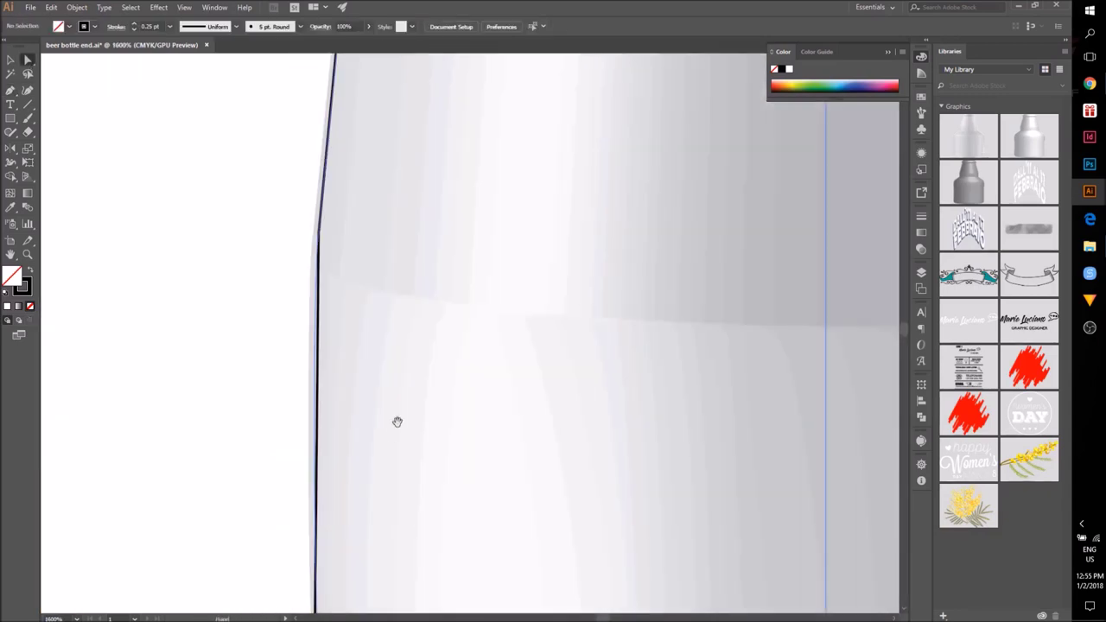
left_click(297, 469)
left_click(273, 509)
left_click_drag(297, 470, 275, 73)
left_click(295, 261)
left_click_drag(249, 256, 232, 395)
left_click(303, 165)
left_click(278, 165)
left_click_drag(300, 168, 403, 162)
left_click_drag(278, 192, 279, 198)
left_click_drag(280, 136, 282, 142)
Step: Refine the path where the lower neck curves out into the left shoulder
left_click(212, 367)
left_click_drag(210, 375, 201, 103)
left_click(260, 337)
left_click(287, 406)
left_click_drag(267, 463, 533, 145)
left_click(422, 271)
left_click_drag(489, 205, 434, 306)
left_click_drag(455, 193, 457, 193)
left_click(449, 233)
left_click_drag(424, 251, 492, 91)
left_click_drag(434, 213, 268, 454)
left_click(436, 231)
left_click(266, 460)
left_click_drag(355, 283, 354, 287)
left_click(331, 352)
Step: Extend the Pen tool path around the left shoulder and onto the side of the bottle's body
key("p")
left_click(266, 459)
scroll(266, 460, "down", 3)
left_click_drag(266, 459, 382, 147)
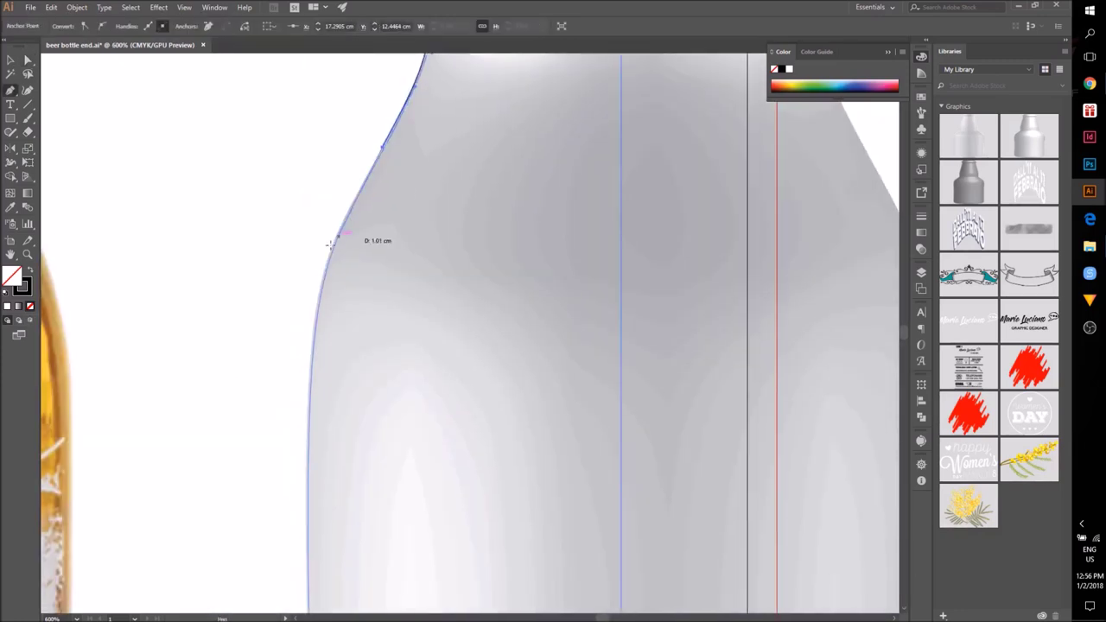
scroll(320, 331, "down", 3)
Step: Adjust the shoulder's anchors and handles so the path follows the bottle's edge
key("a")
left_click(302, 346)
scroll(314, 346, "up", 5)
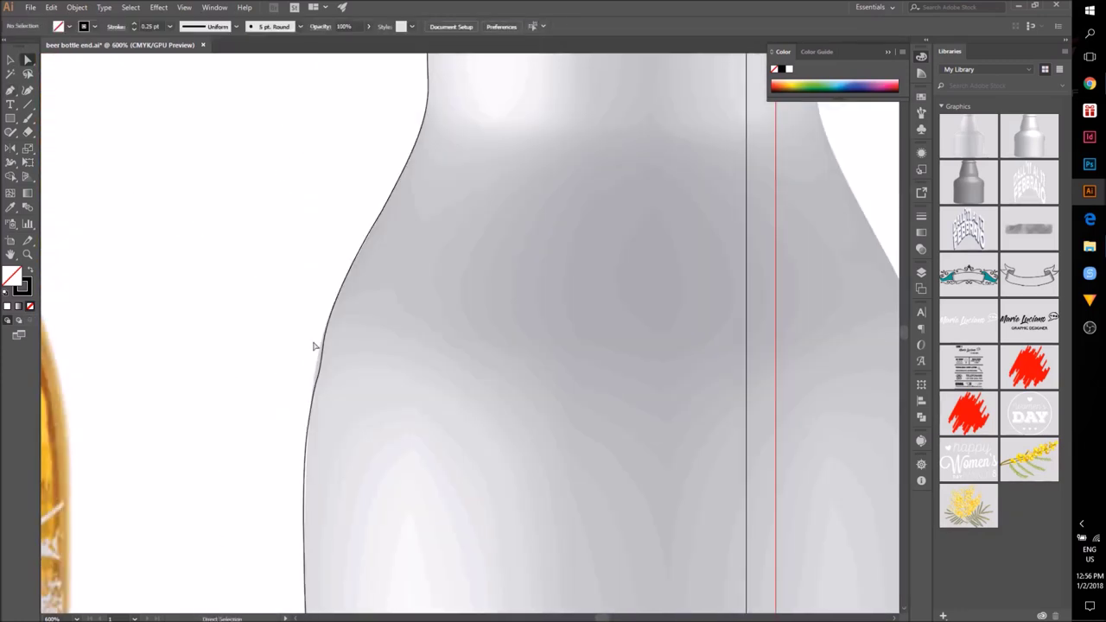
scroll(313, 346, "up", 3)
left_click(328, 388)
left_click(333, 266)
scroll(333, 380, "up", 2)
left_click_drag(361, 403, 349, 404)
left_click(318, 185)
Step: Smooth the kink in the path where the left shoulder meets the straight side of the body
scroll(318, 185, "down", 3)
scroll(316, 346, "up", 3)
key("ctrl+minus")
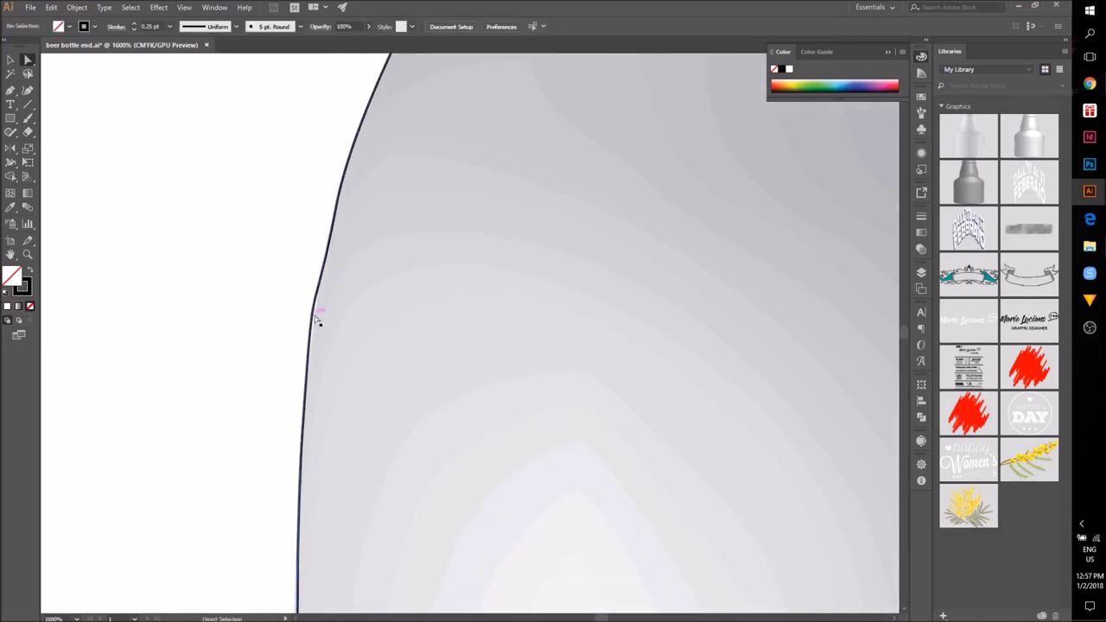
left_click(314, 301)
left_click_drag(302, 431, 318, 348)
left_click(267, 467)
scroll(267, 467, "down", 5)
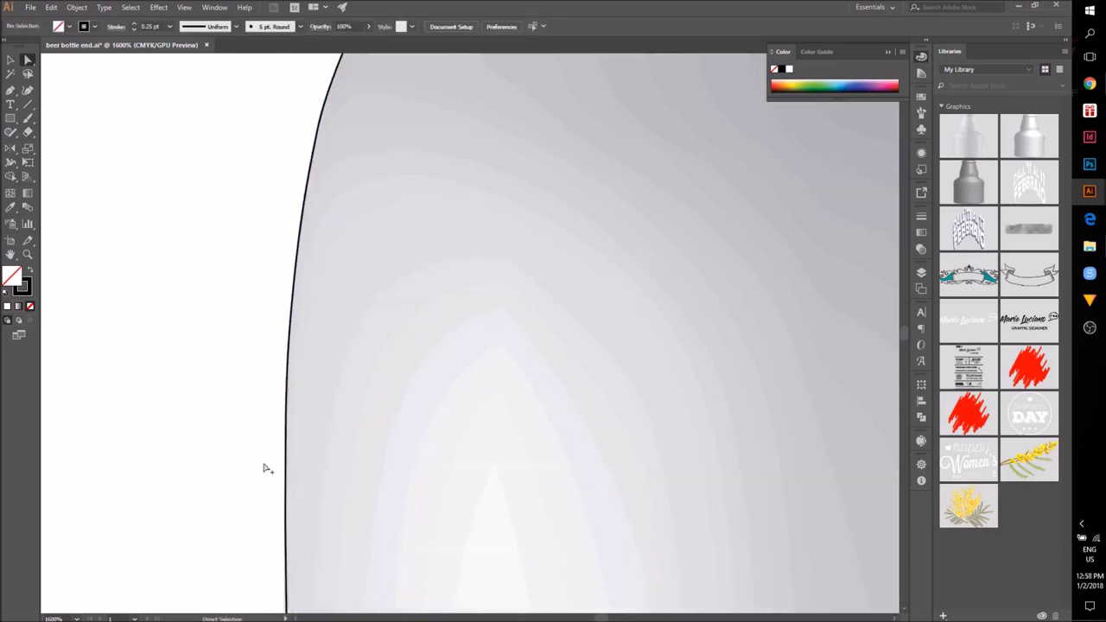
Step: Continue the path down the body's left side and around the base corner to the centre of the bottle's bottom edge
left_click(319, 251)
key("ctrl+minus")
key("ctrl+minus")
key("ctrl+minus")
key("ctrl+minus")
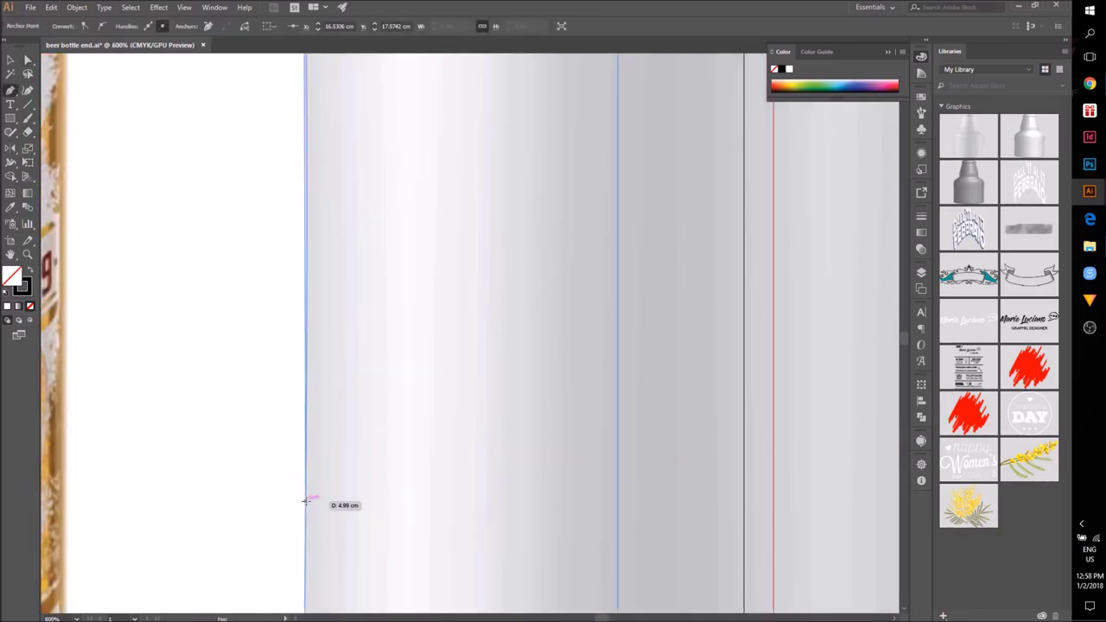
key("ctrl+minus")
key("a")
left_click(430, 427)
Step: Adjust the anchors and handles around the base's left corner and bottom edge to fit the bottle's outline
scroll(431, 427, "up", 3)
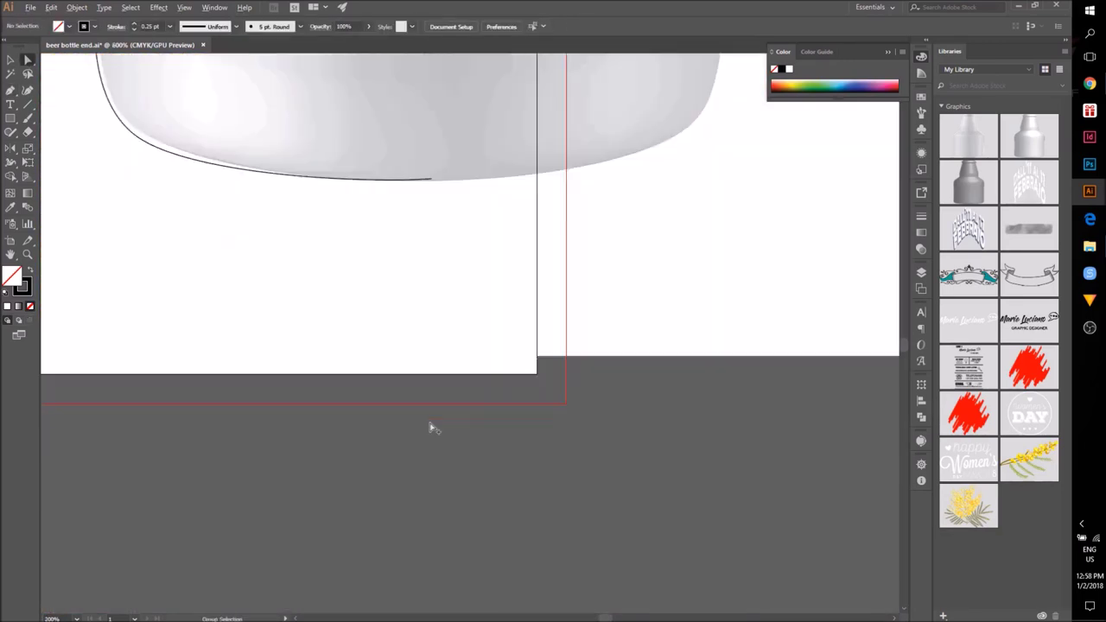
scroll(348, 380, "up", 6)
left_click(268, 371)
left_click(237, 391)
scroll(237, 391, "down", 1)
scroll(236, 392, "down", 5)
scroll(236, 393, "up", 2)
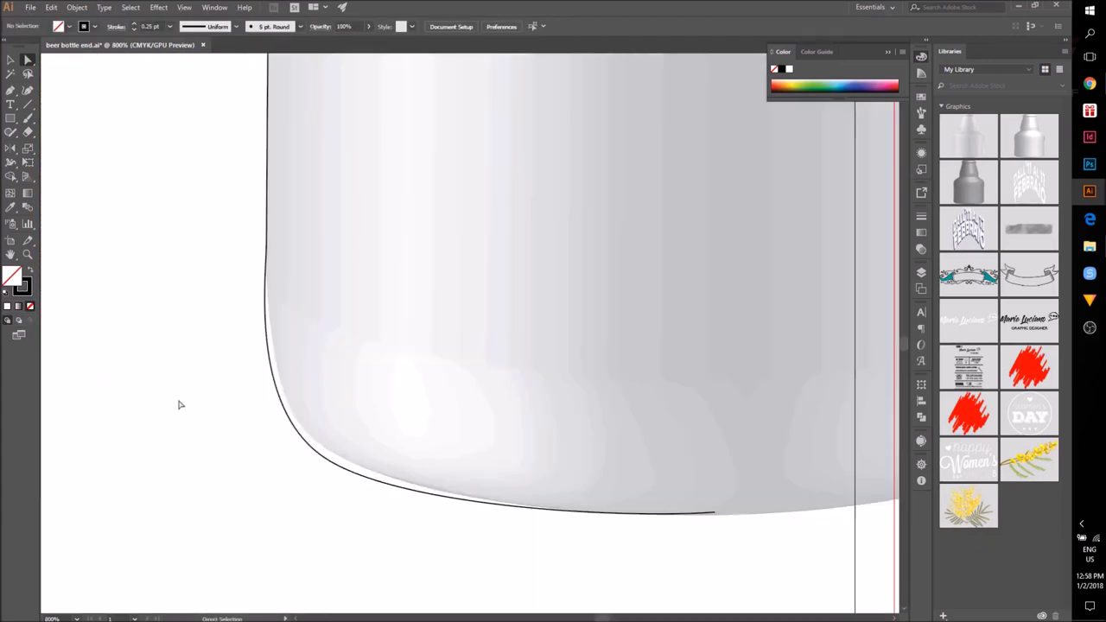
scroll(293, 373, "up", 1)
left_click(349, 490)
left_click_drag(239, 415, 225, 419)
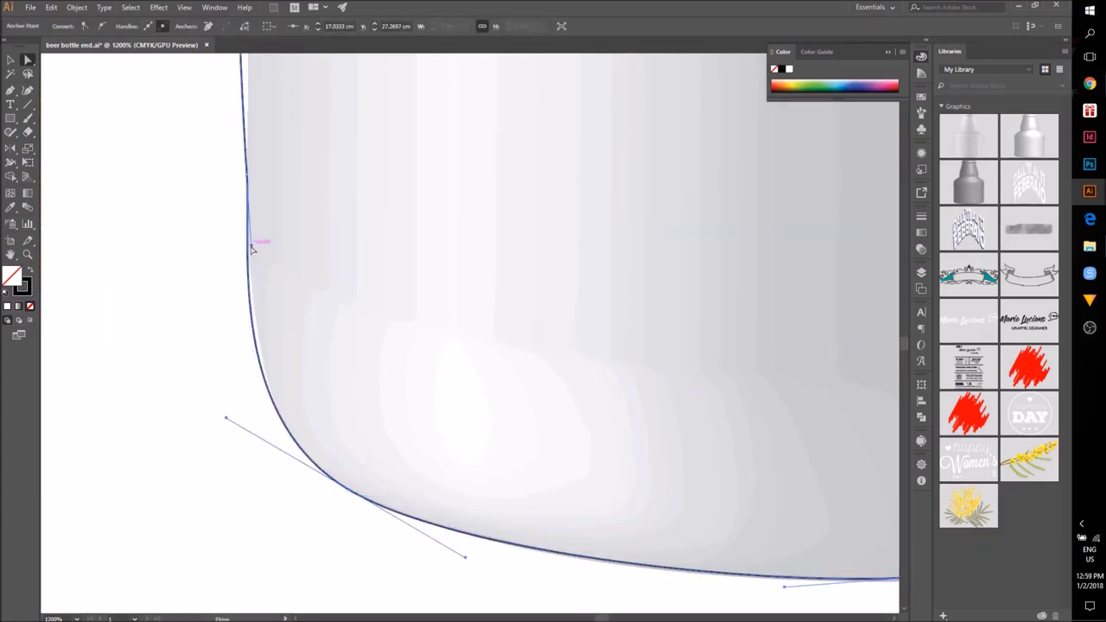
left_click_drag(465, 558, 496, 559)
scroll(391, 536, "down", 3)
scroll(538, 435, "right", 6)
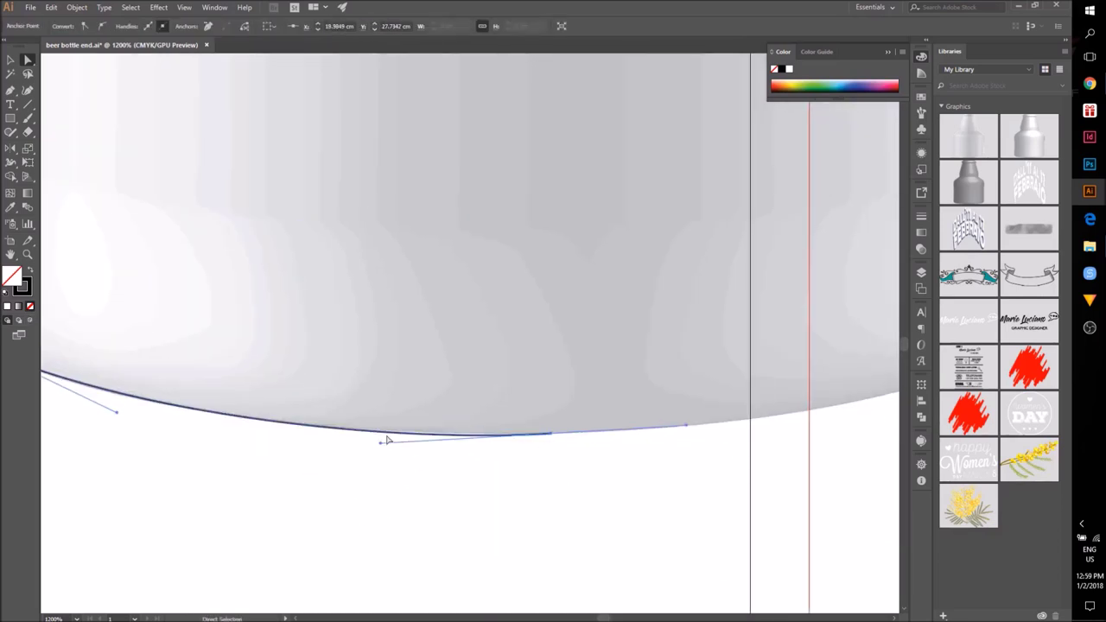
left_click(303, 482)
Step: Close the half-bottle shape with a straight line down the bottle's centre
key("ctrl+1")
left_click(349, 482)
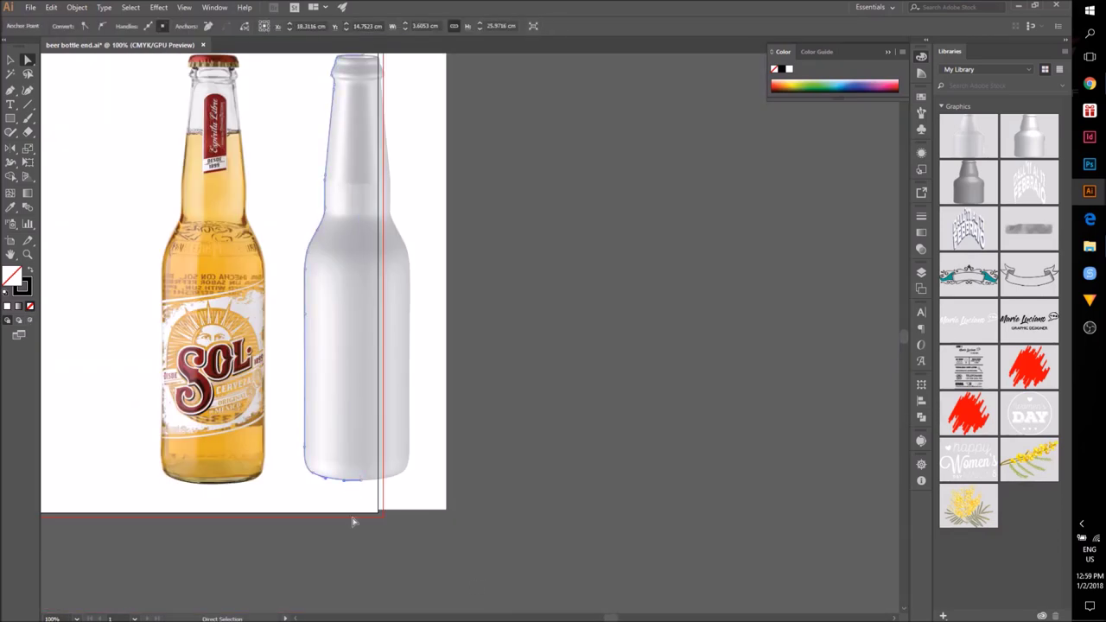
left_click(351, 517)
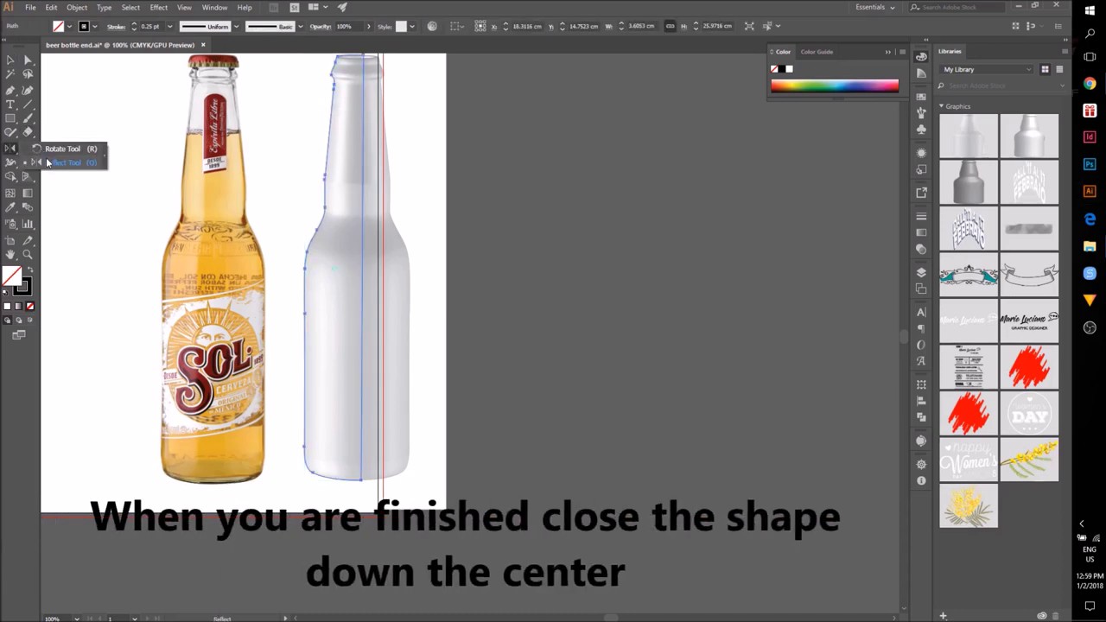
Step: Make a reflected copy of the half outline across the vertical axis and move it over the bottle's right half
double_click(13, 150)
left_click(628, 310)
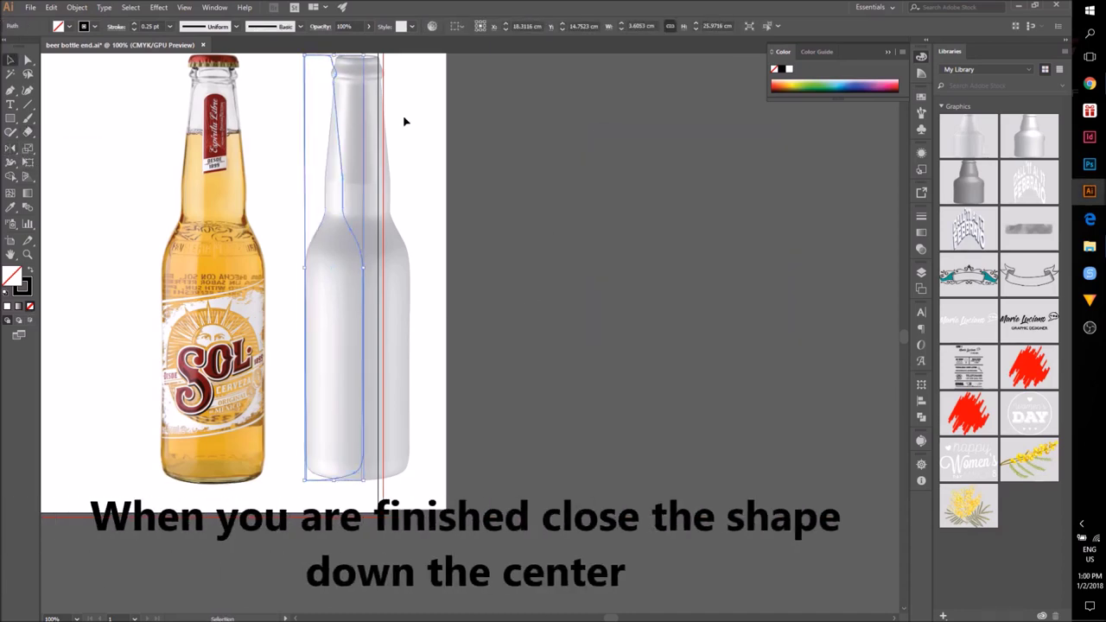
left_click_drag(315, 64, 365, 135)
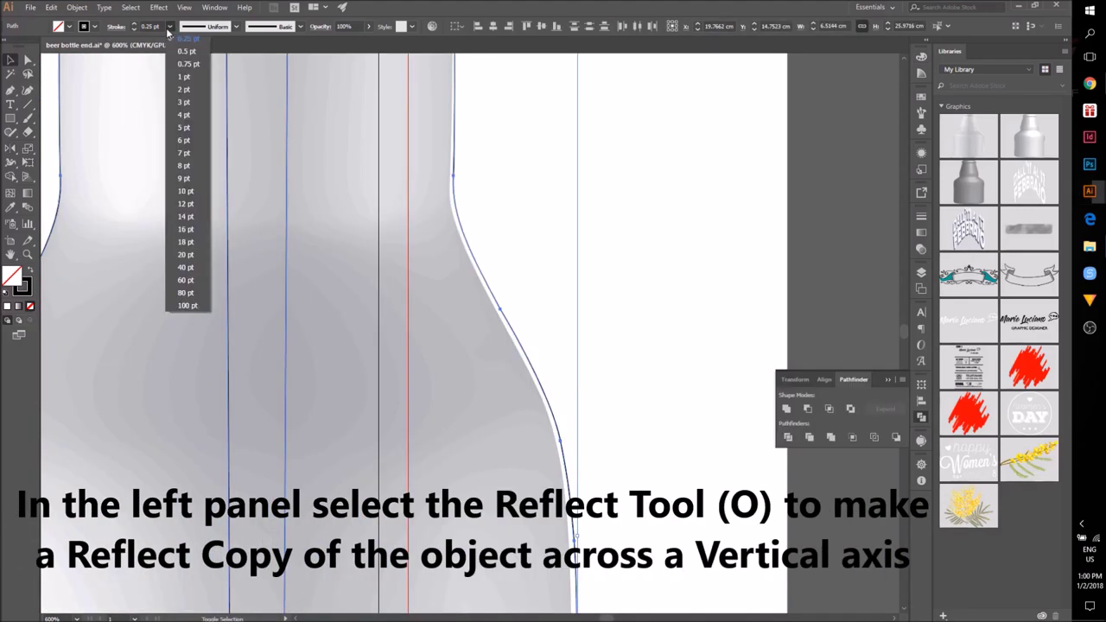
Step: Set both half outlines' stroke weight to 1 pt and nudge the mirrored half left onto the bottle's right edge
left_click(185, 86)
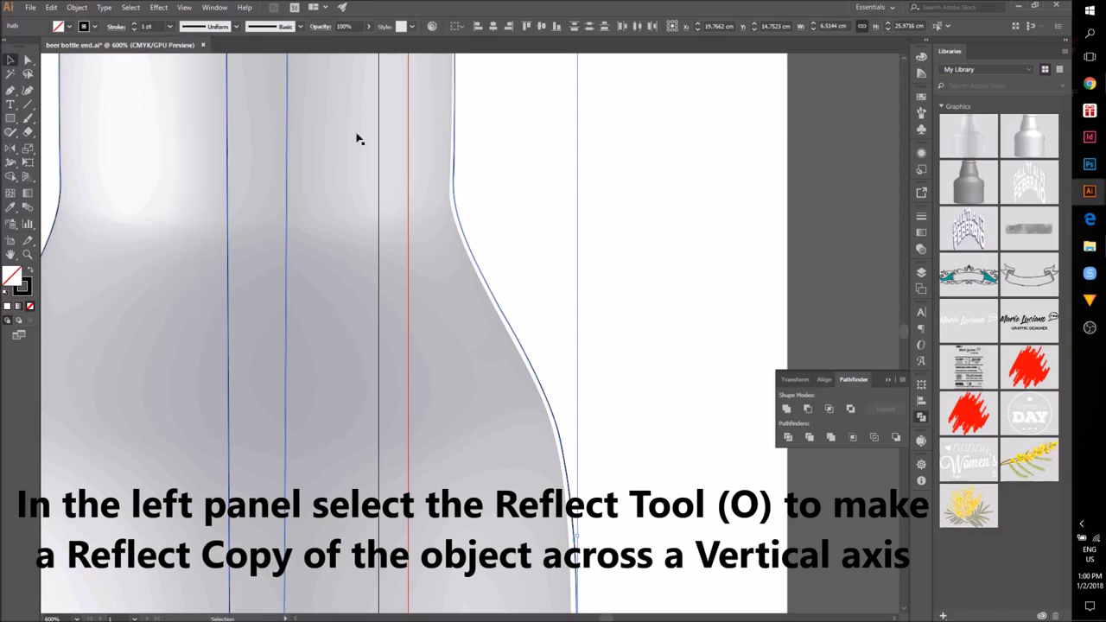
left_click(479, 266)
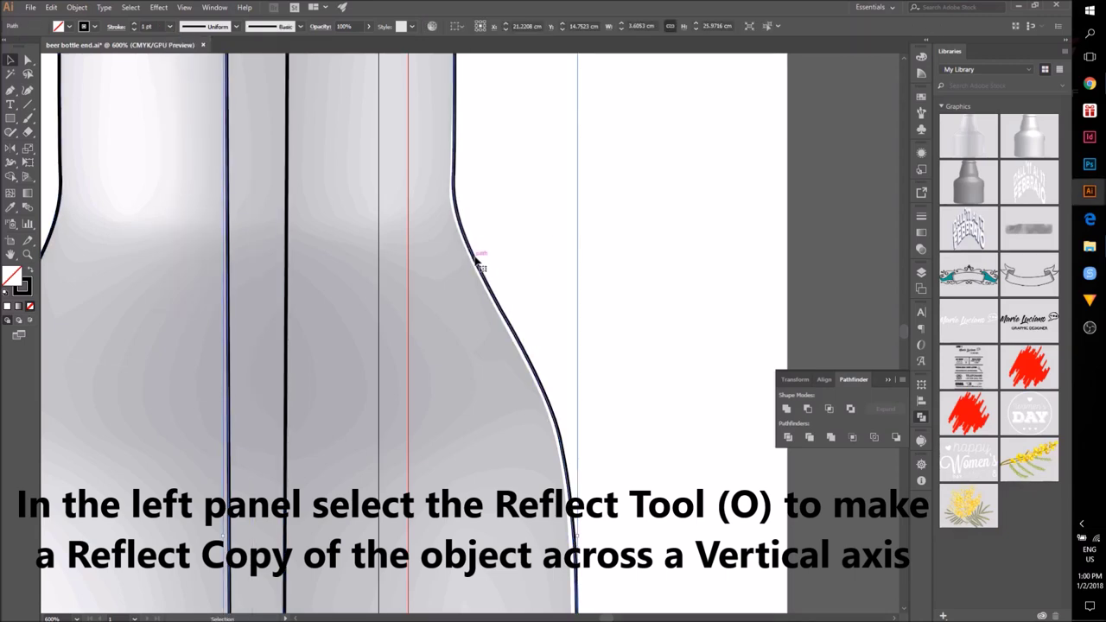
left_click_drag(472, 260, 470, 260)
left_click(602, 217)
scroll(605, 222, "down", 3)
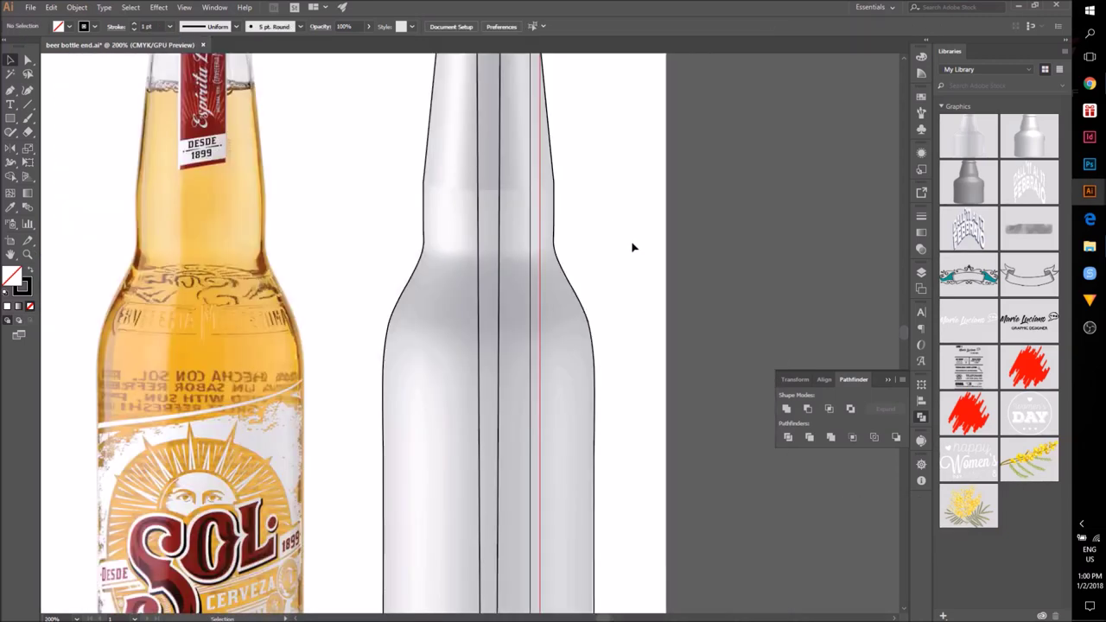
scroll(626, 207, "up", 3)
scroll(691, 328, "down", 6)
left_click_drag(688, 370, 600, 267)
scroll(579, 289, "up", 3)
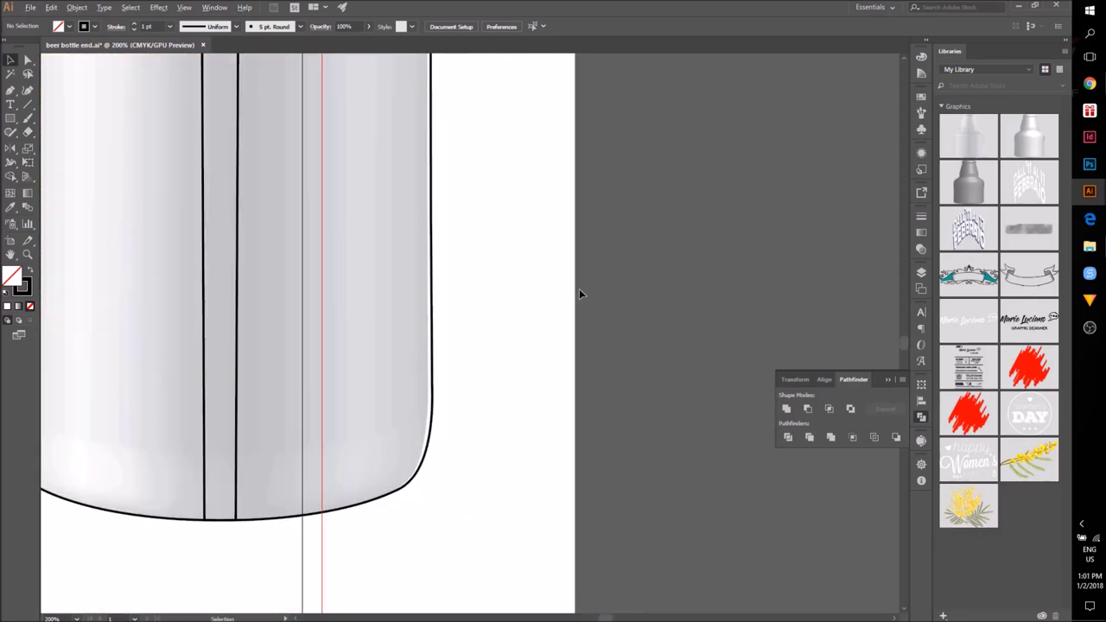
Step: Adjust the anchors of the mirrored half's lower corner so the outline fits the 3D bottle's right base edge
left_click_drag(472, 509, 624, 371)
left_click(498, 413)
key("a")
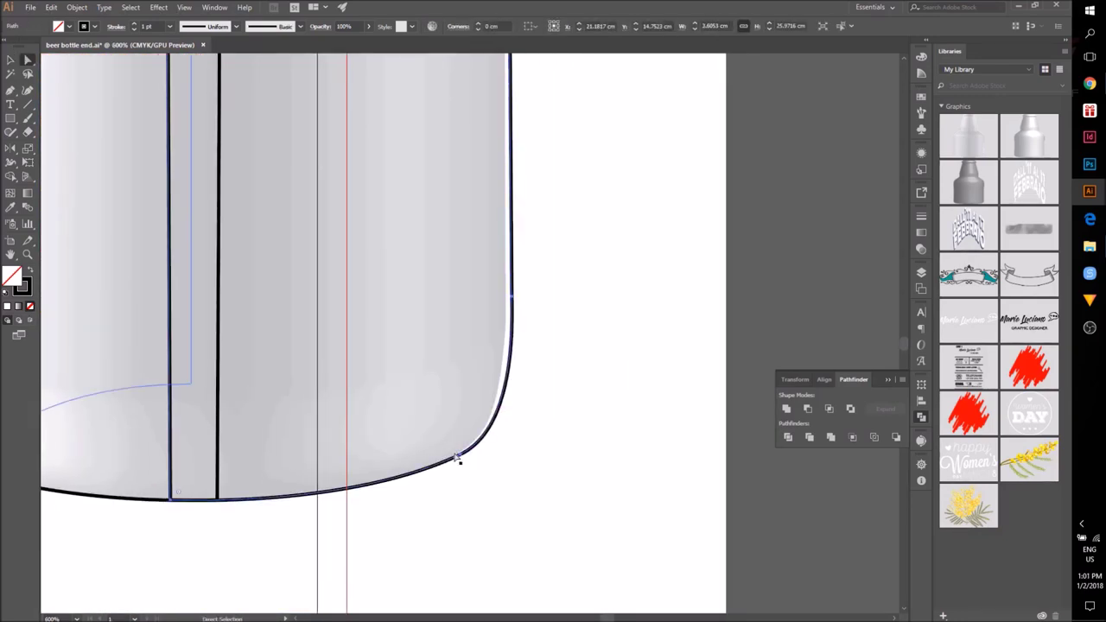
left_click(460, 454)
left_click_drag(452, 465, 453, 461)
left_click_drag(511, 297, 510, 300)
left_click(622, 301)
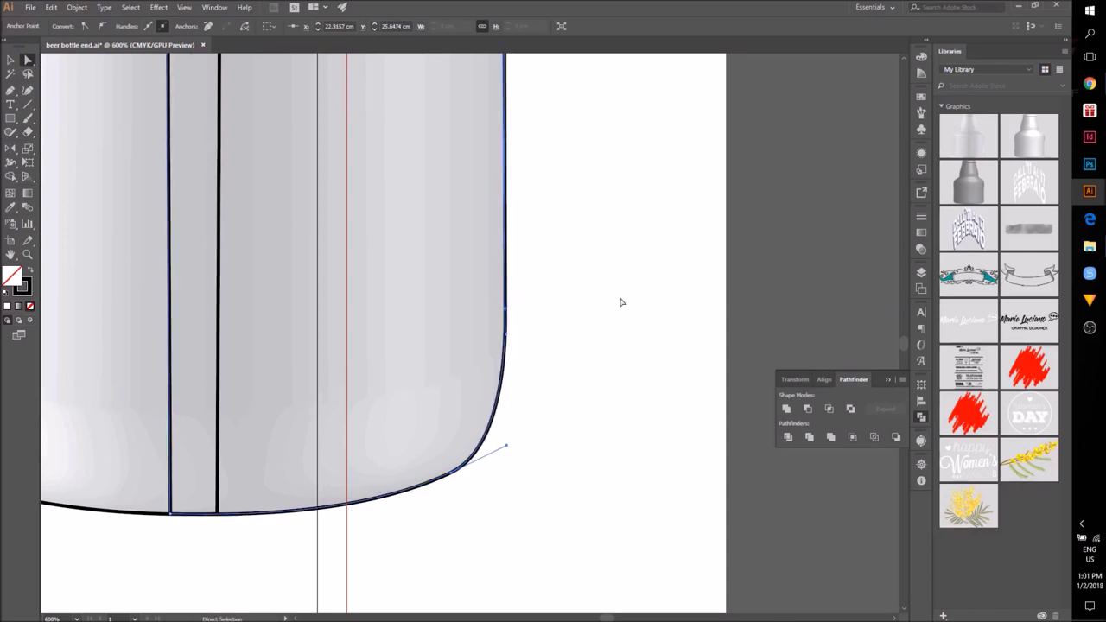
Step: Select both half outlines and unite them into a single full bottle shape
scroll(622, 302, "up", 4)
left_click_drag(631, 185, 650, 401)
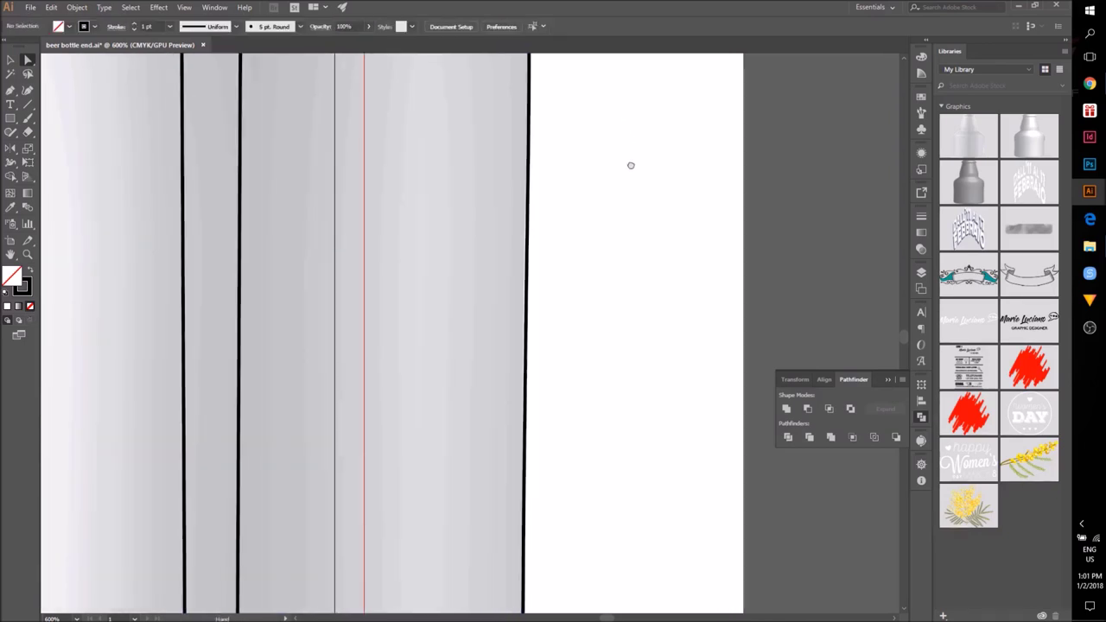
left_click_drag(631, 165, 596, 427)
scroll(596, 427, "down", 5)
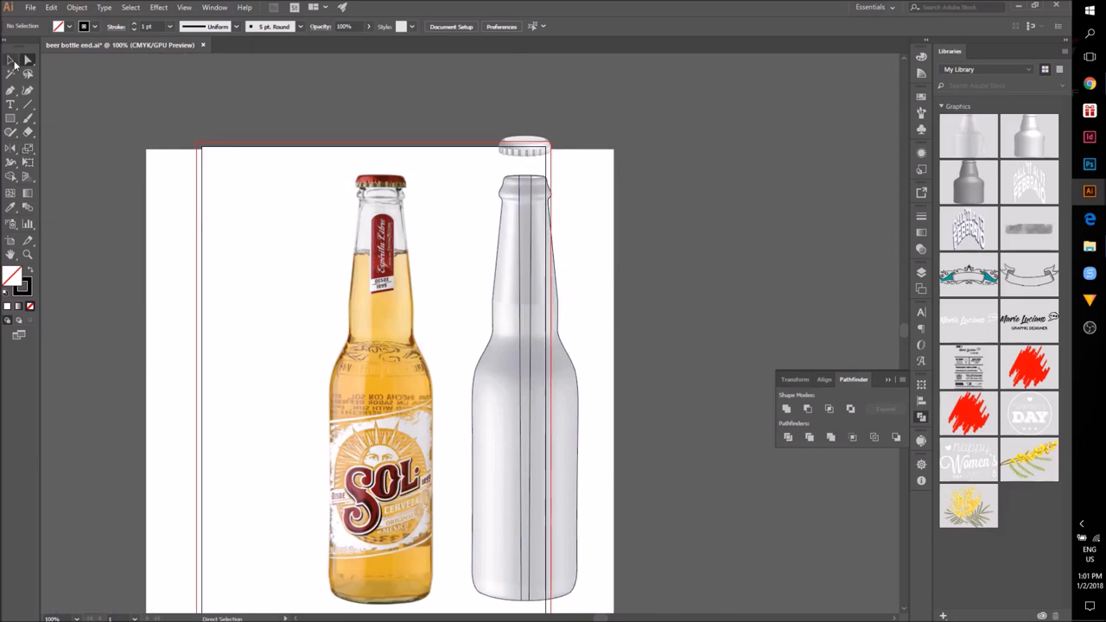
left_click(563, 349)
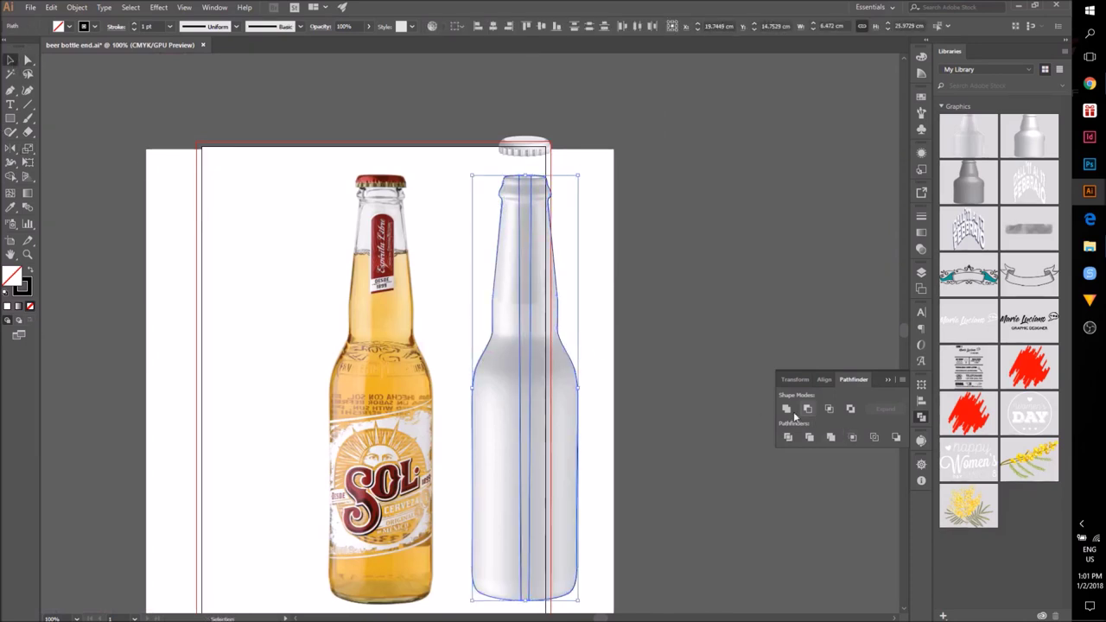
left_click(787, 409)
left_click(687, 321)
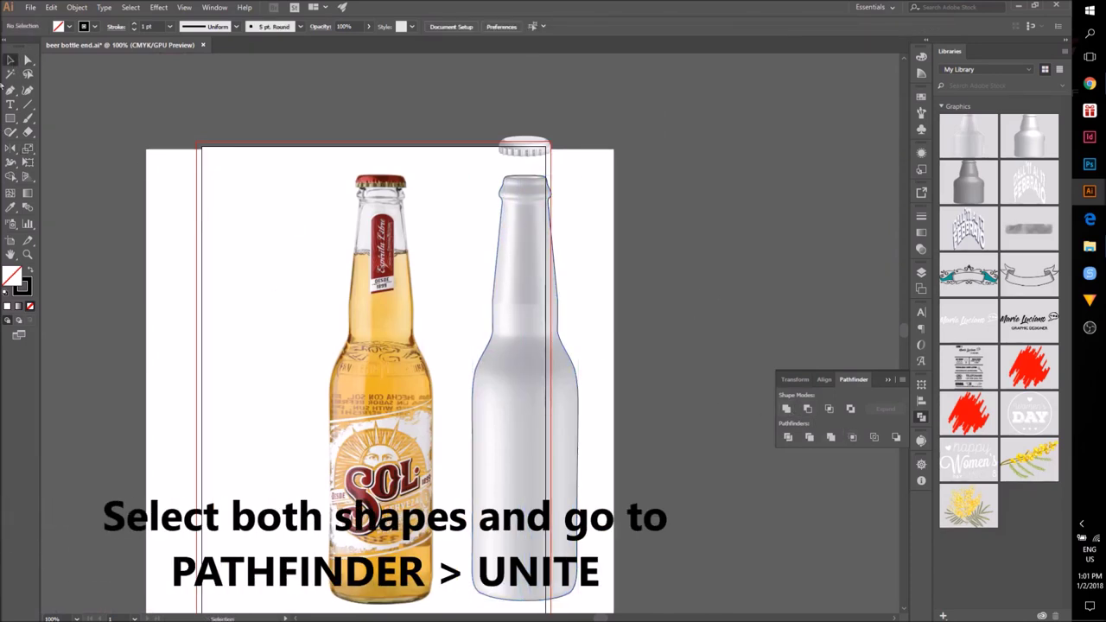
Step: Save the document, and move the 3D bottle and its cap off the artboard to the right
left_click_drag(256, 229, 212, 173)
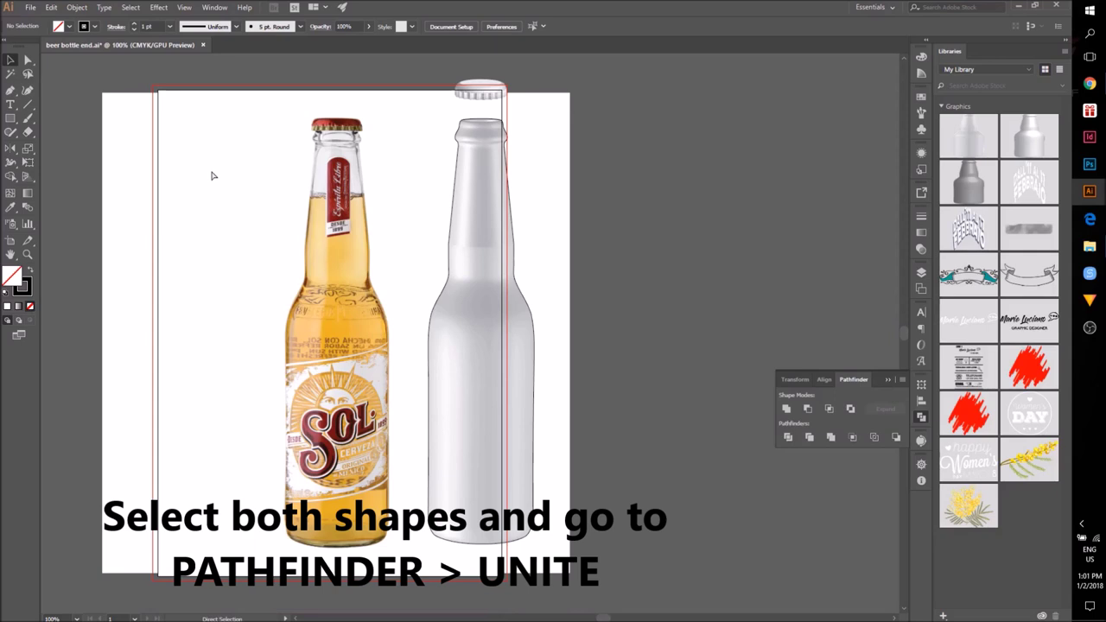
key("ctrl+s")
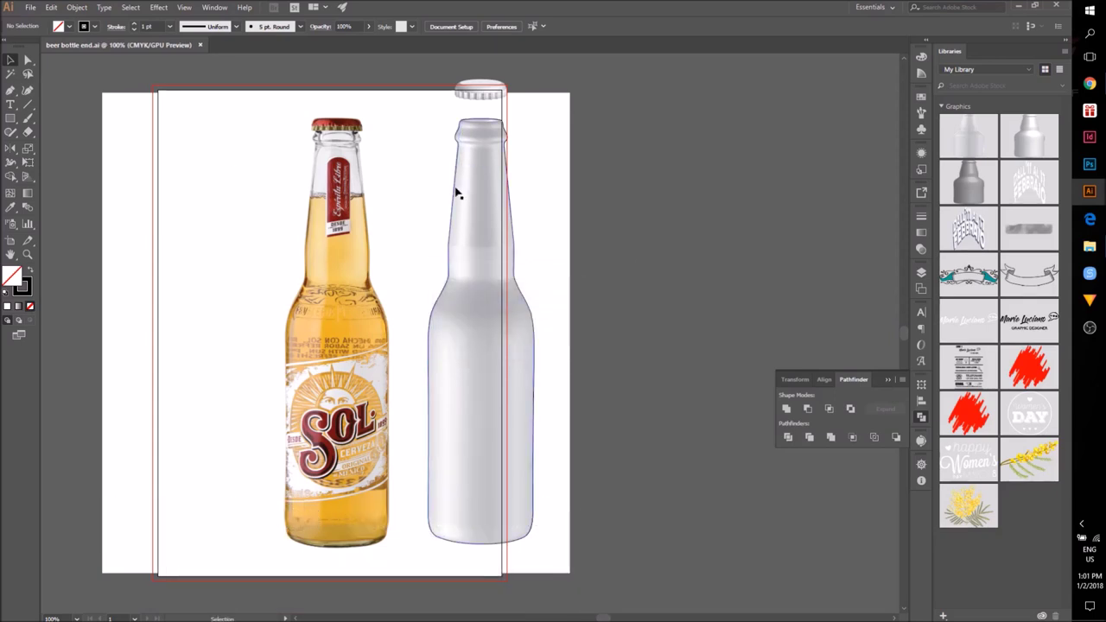
left_click(472, 160)
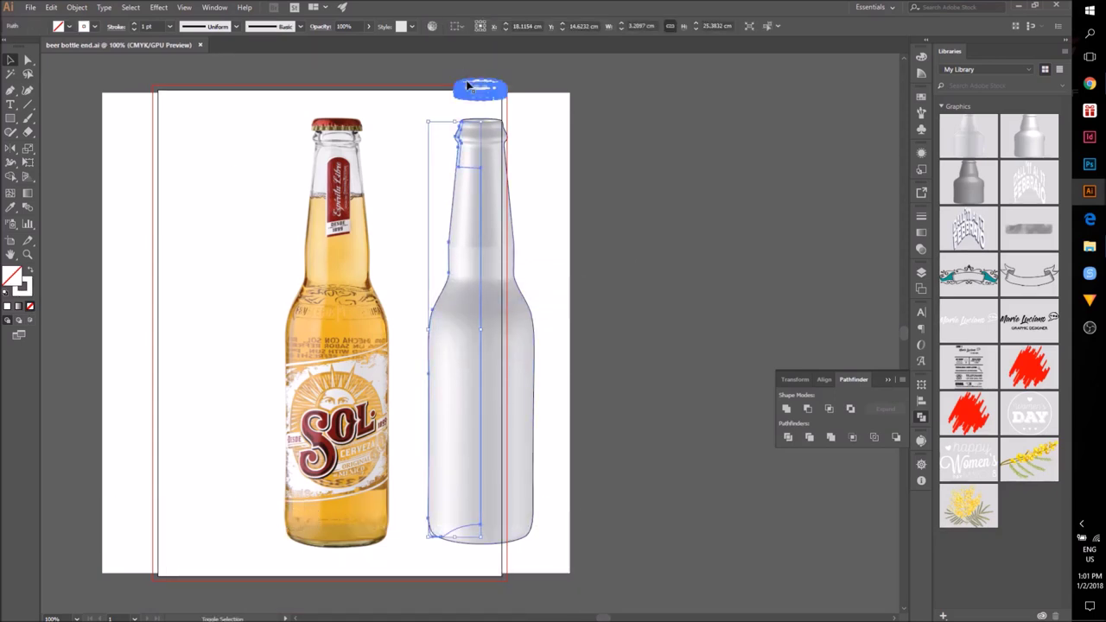
left_click_drag(468, 85, 686, 85)
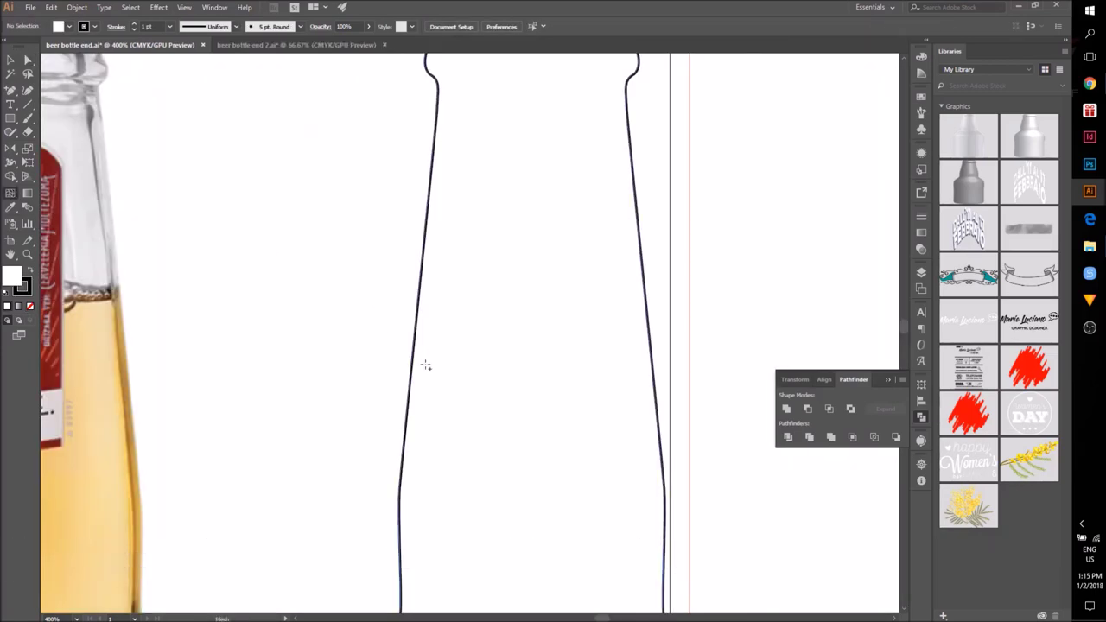
Step: Add a vertical centre mesh line and several horizontal mesh lines across the bottle's mouth and collar with the Mesh tool
left_click(534, 310)
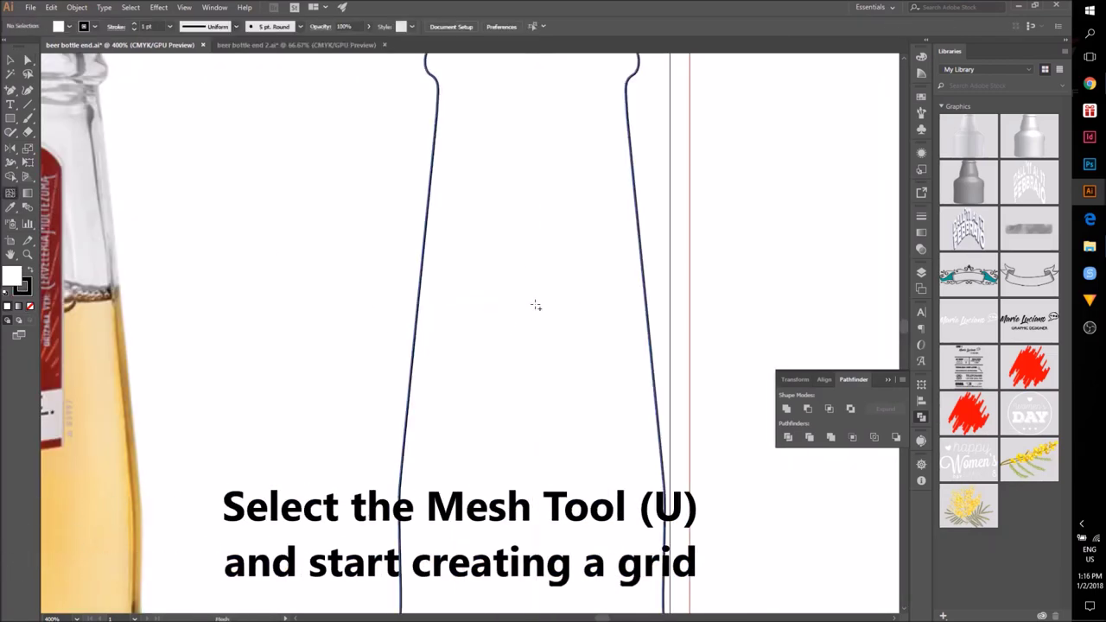
scroll(521, 239, "up", 3)
scroll(588, 194, "left", 3)
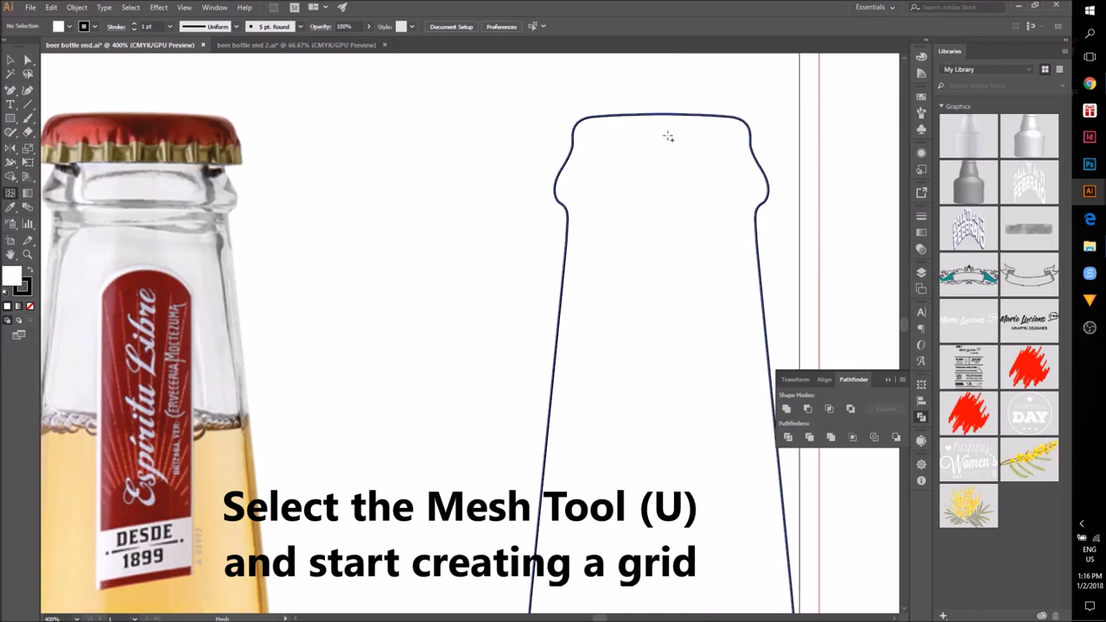
left_click(666, 134)
left_click(666, 210)
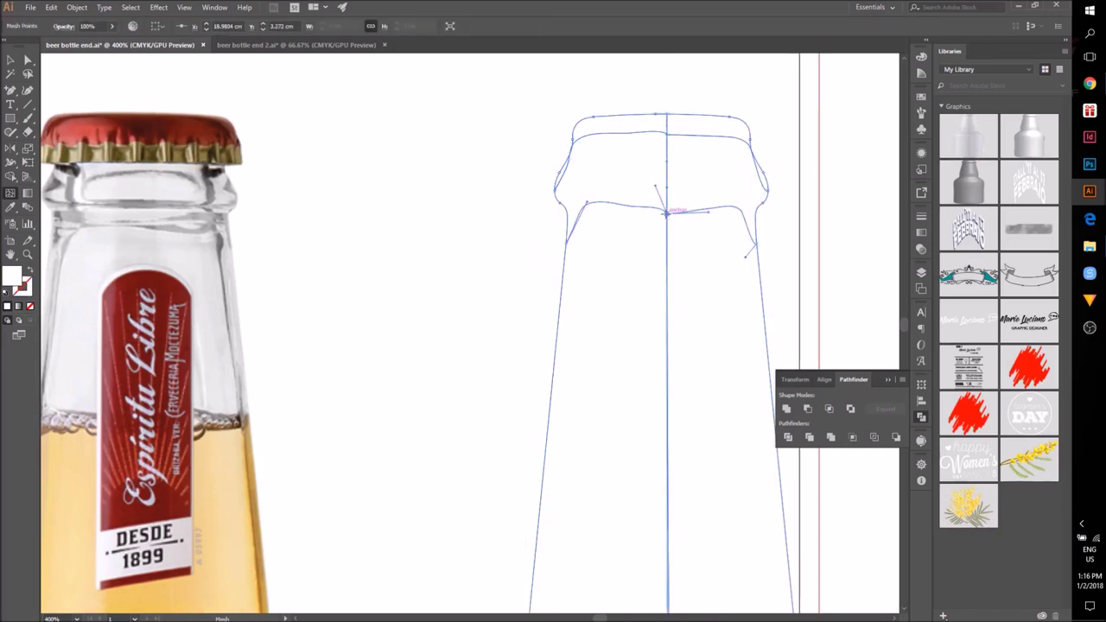
scroll(650, 317, "down", 2)
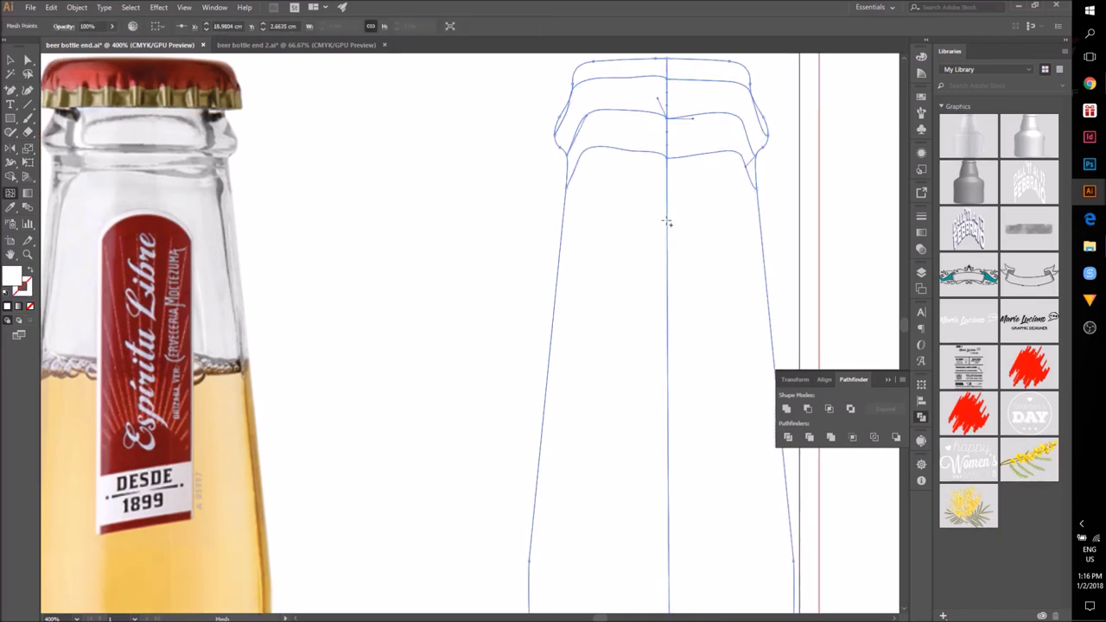
Step: Add horizontal mesh lines down the neck to the shoulder and a vertical line near the bottle's left side
scroll(677, 361, "down", 5)
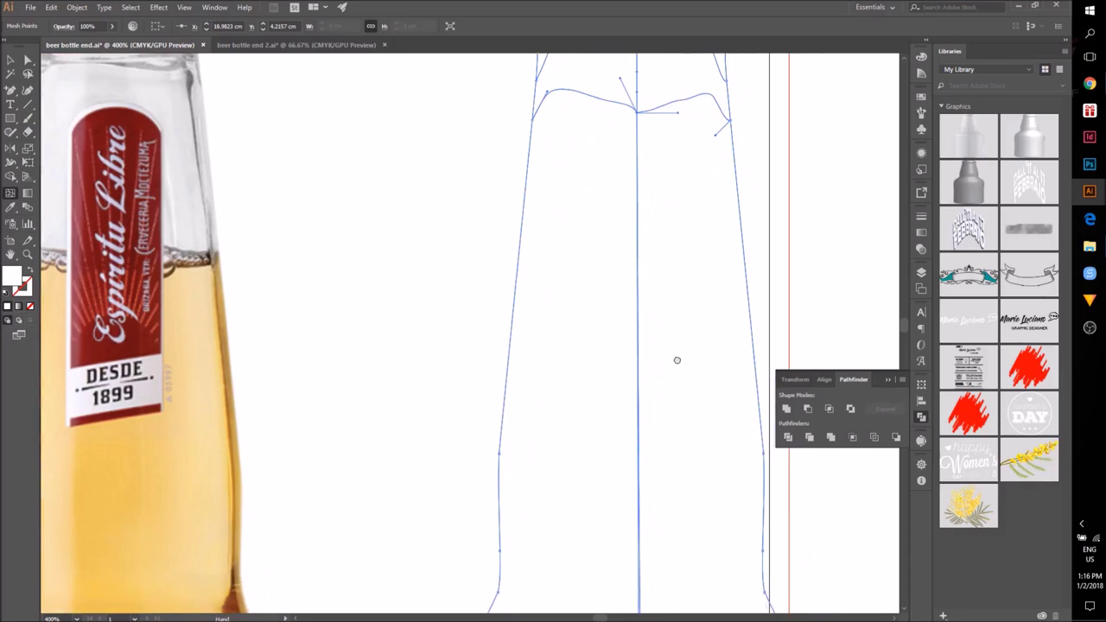
left_click(636, 231)
scroll(606, 385, "down", 4)
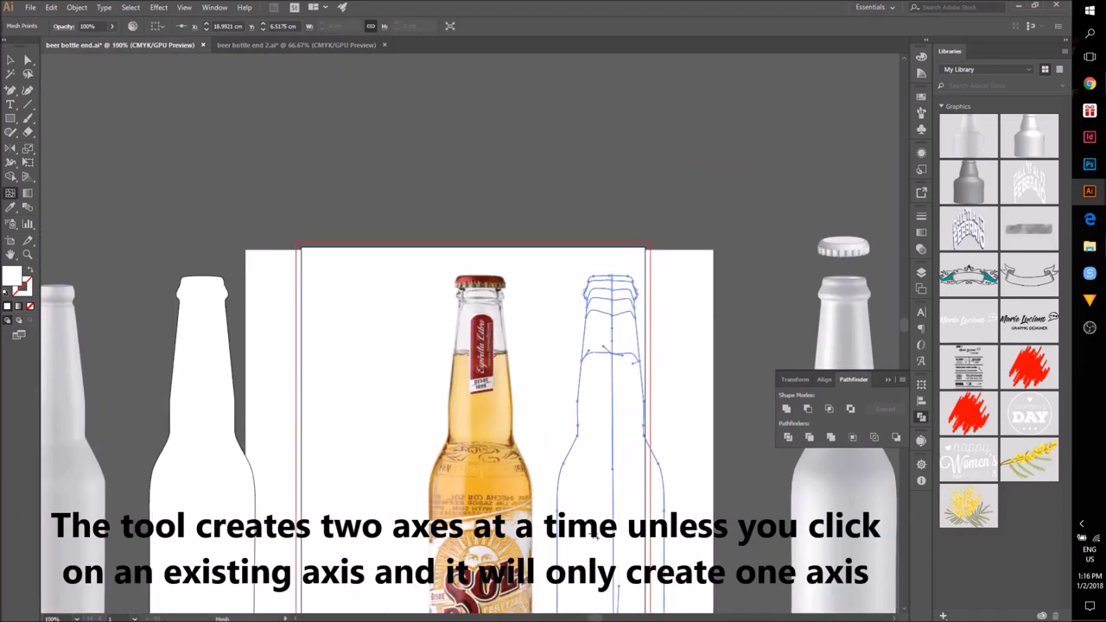
left_click_drag(572, 514, 477, 402)
scroll(512, 388, "up", 2)
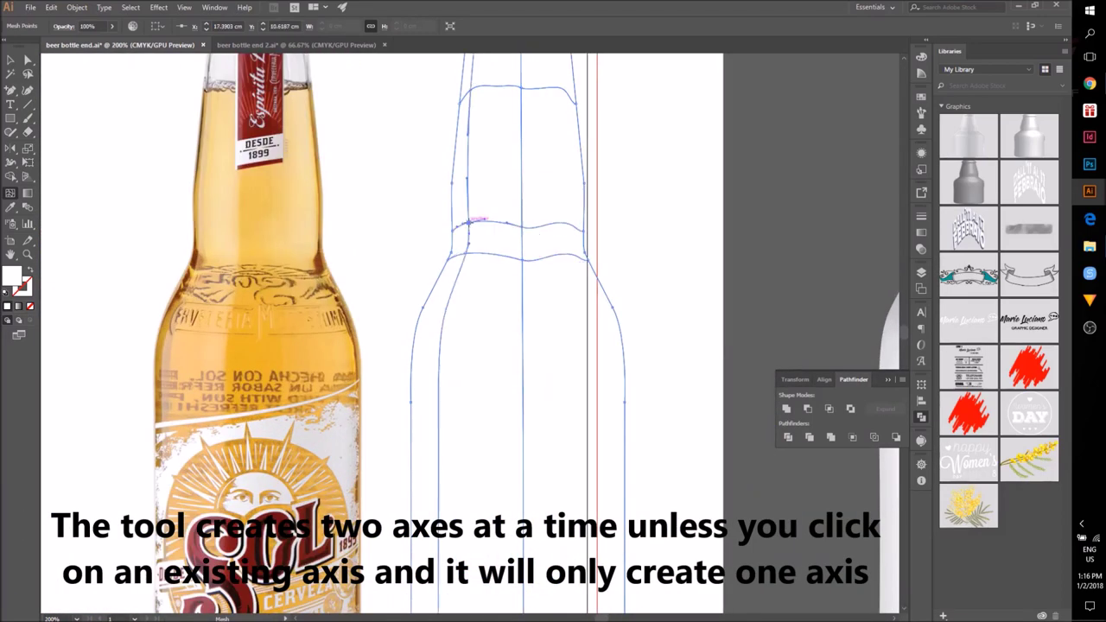
Step: Add more vertical and horizontal mesh lines across the body and base following the photo's colour changes, and undo the last mesh edit
scroll(600, 457, "down", 5)
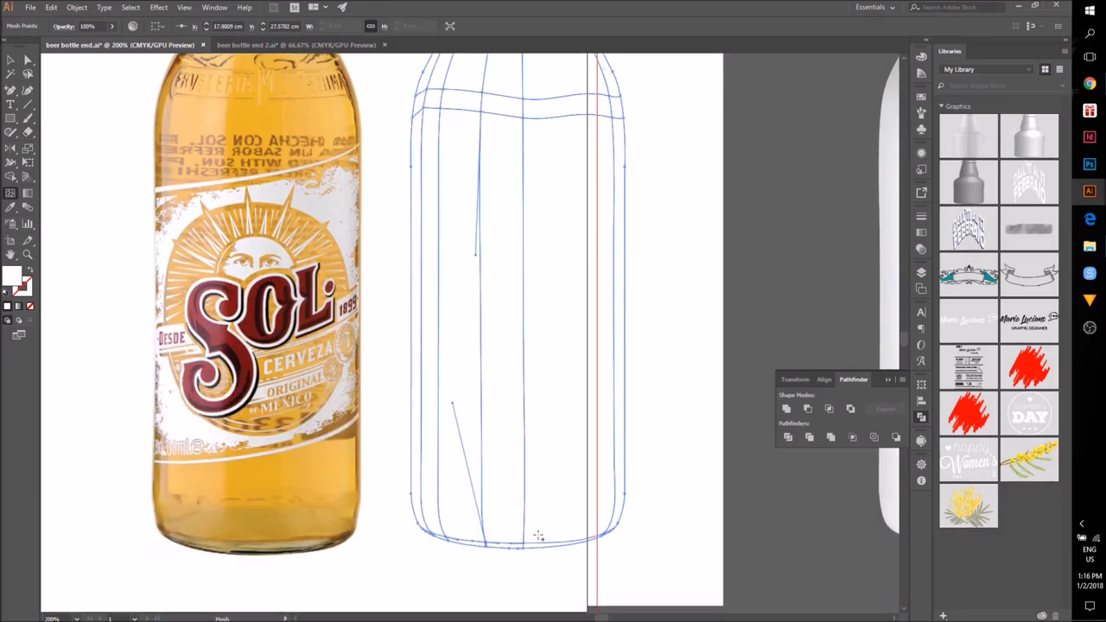
left_click(537, 537)
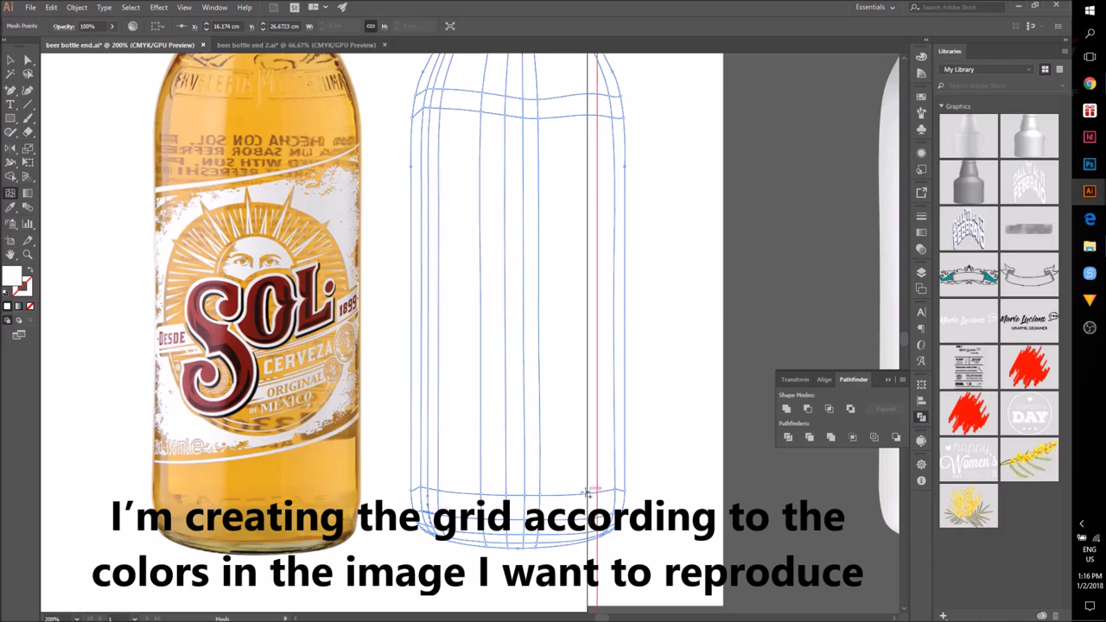
scroll(553, 479, "up", 6)
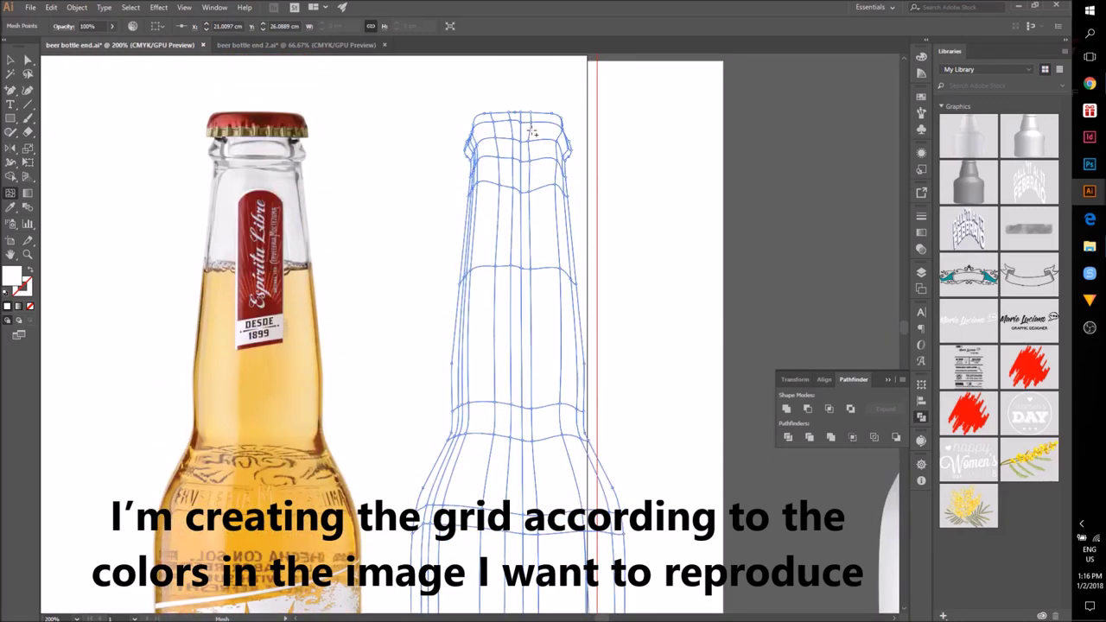
scroll(484, 383, "down", 8)
key("ctrl+z")
Step: Move the Sol bottle photo to the left and shift the mesh bottle left beside it
key("a")
left_click(666, 331)
left_click(510, 221)
left_click_drag(482, 199, 506, 300)
scroll(507, 300, "down", 2)
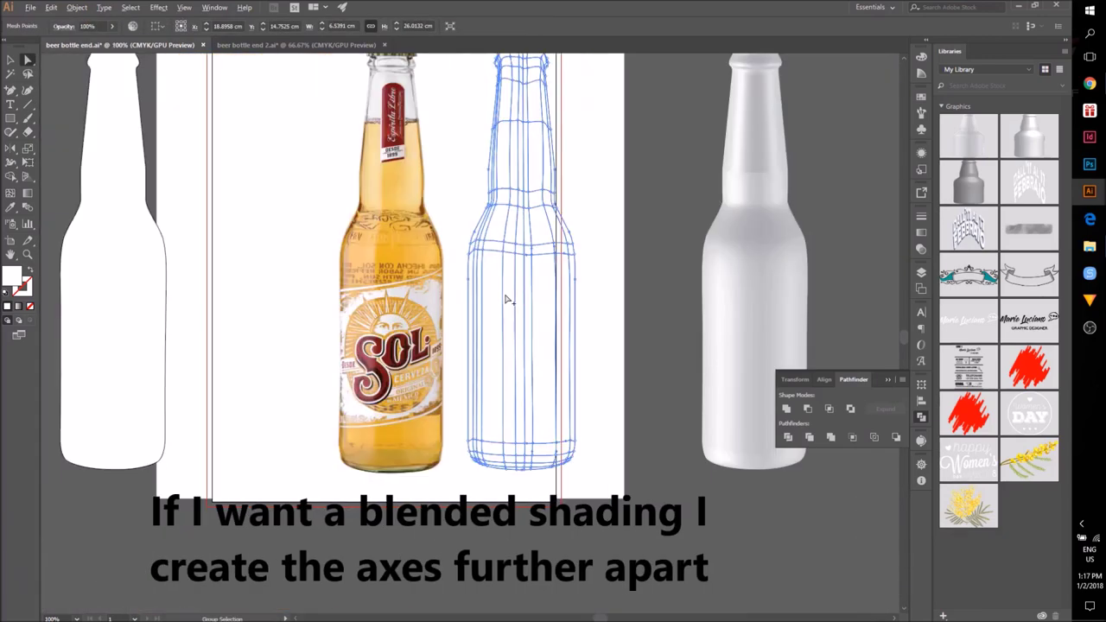
key("Delete")
left_click(431, 350)
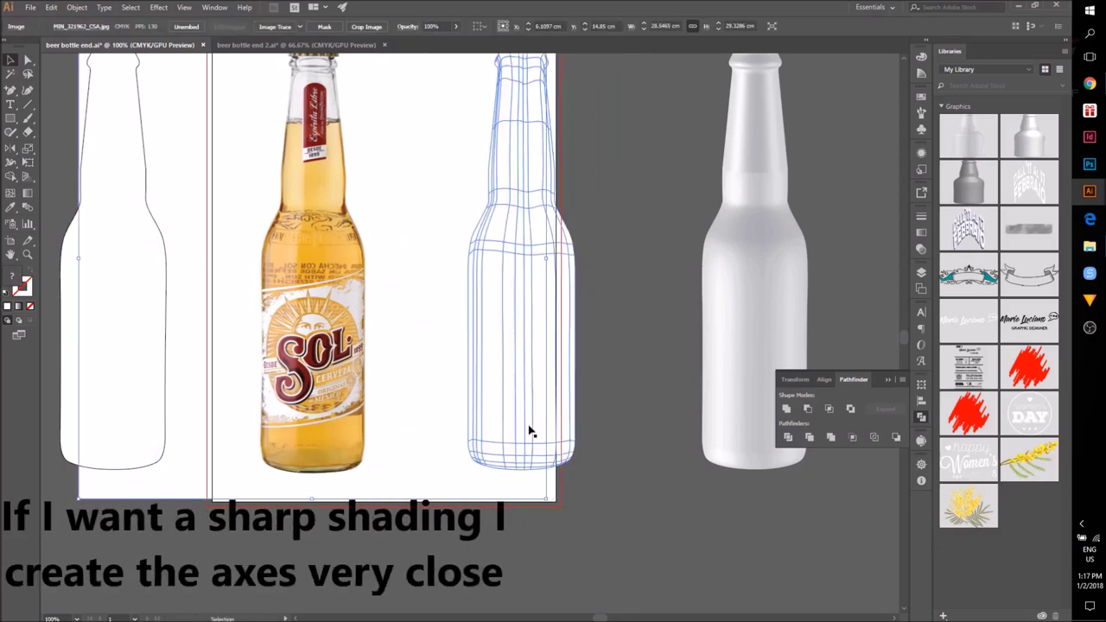
left_click_drag(535, 430, 487, 431)
left_click(485, 504)
left_click(399, 492)
Step: Select the mesh points from the lower neck to the base, colour them amber sampled from the photo's neck, and save the document
left_click(121, 532)
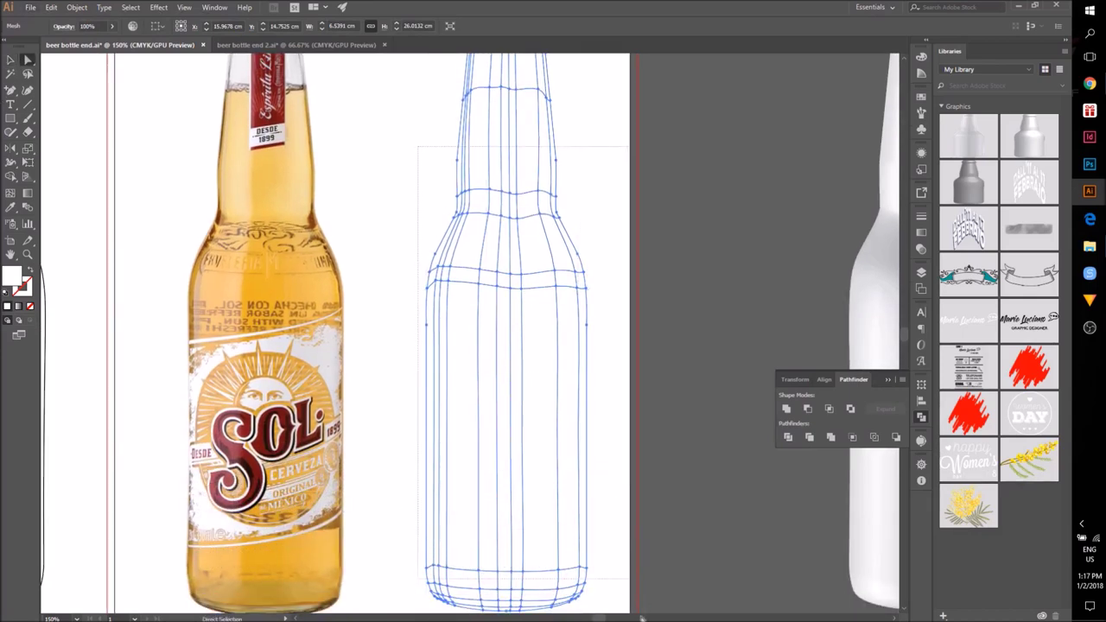
scroll(641, 604, "down", 1)
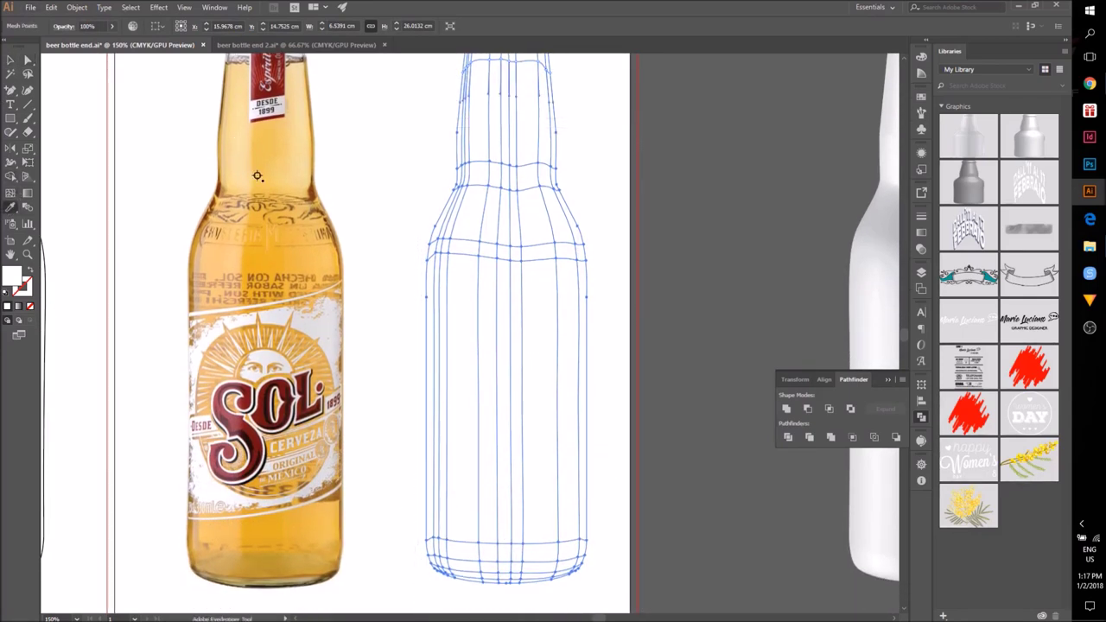
left_click(256, 176)
left_click(252, 161)
left_click(258, 163)
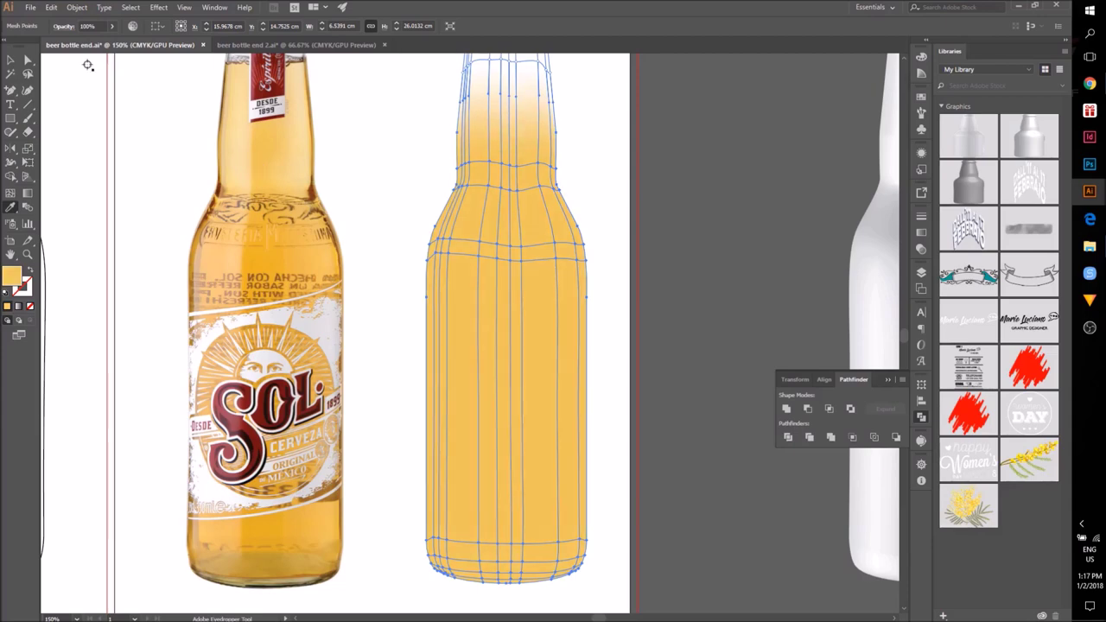
left_click(345, 144)
key("a")
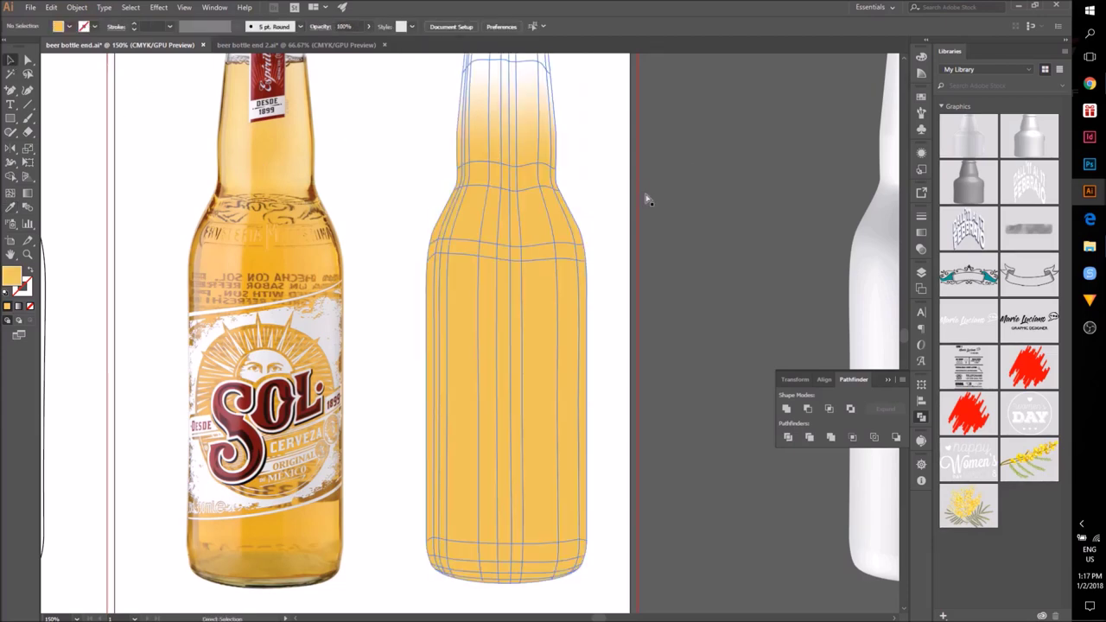
key("v")
key("ctrl+s")
Step: Add closely spaced horizontal mesh lines across the neck at the height of the photo's liquid level
scroll(608, 193, "up", 1)
left_click_drag(608, 193, 652, 406)
key("ctrl+=")
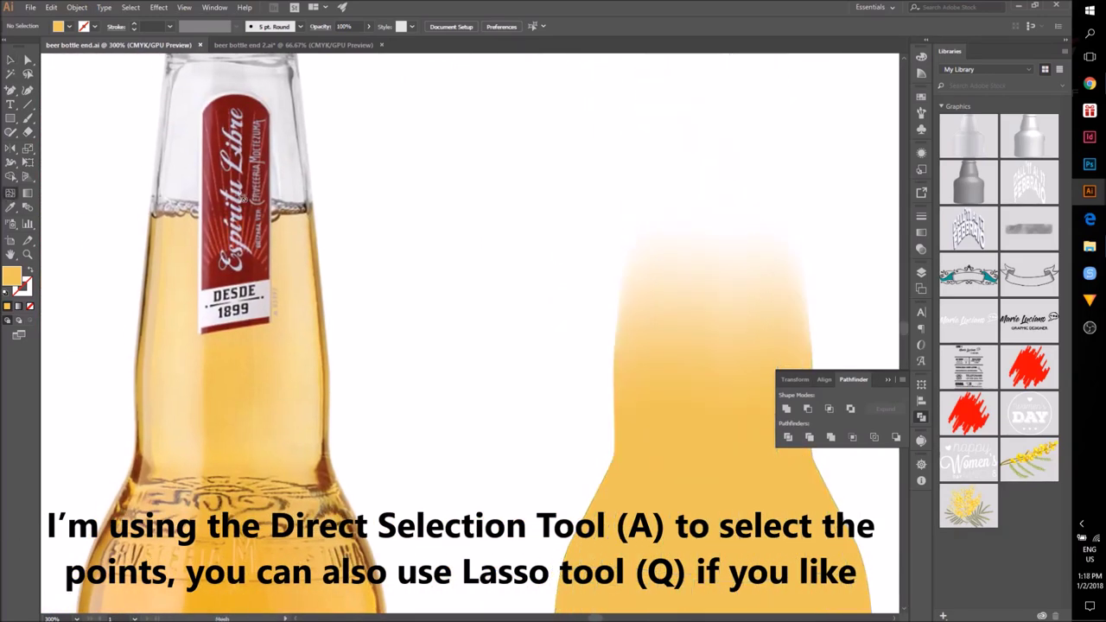
left_click(679, 211)
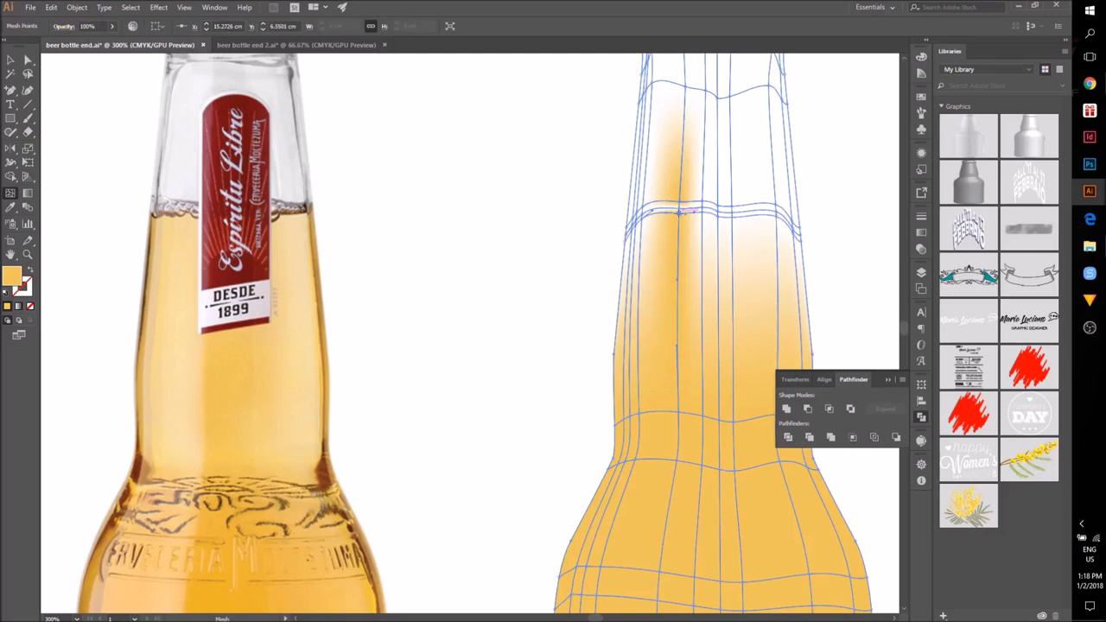
left_click(436, 199)
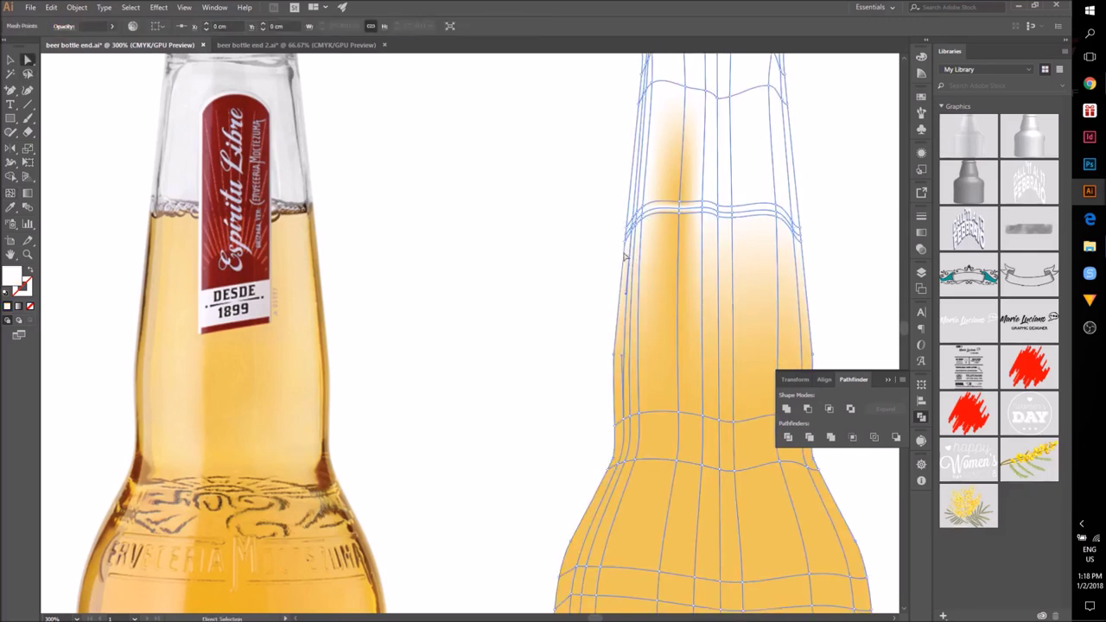
Step: Select the mesh points along the bottle's left edge and colour them with the tan sampled from the photo's left edge
left_click(615, 356, "shift")
scroll(572, 564, "down", 10)
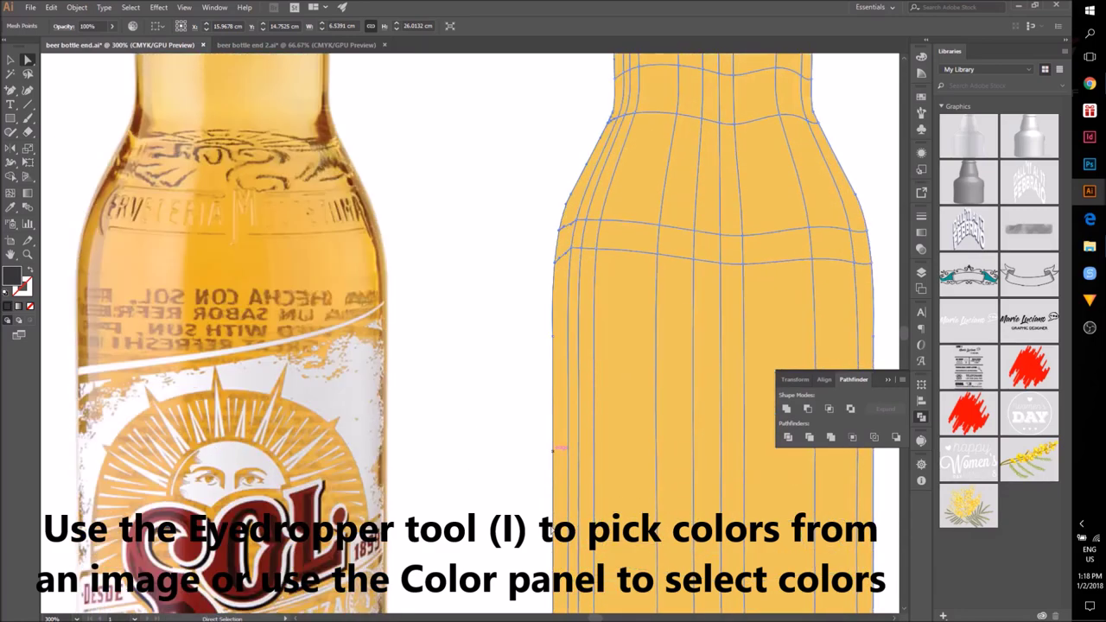
left_click_drag(227, 275, 432, 605)
left_click(285, 278)
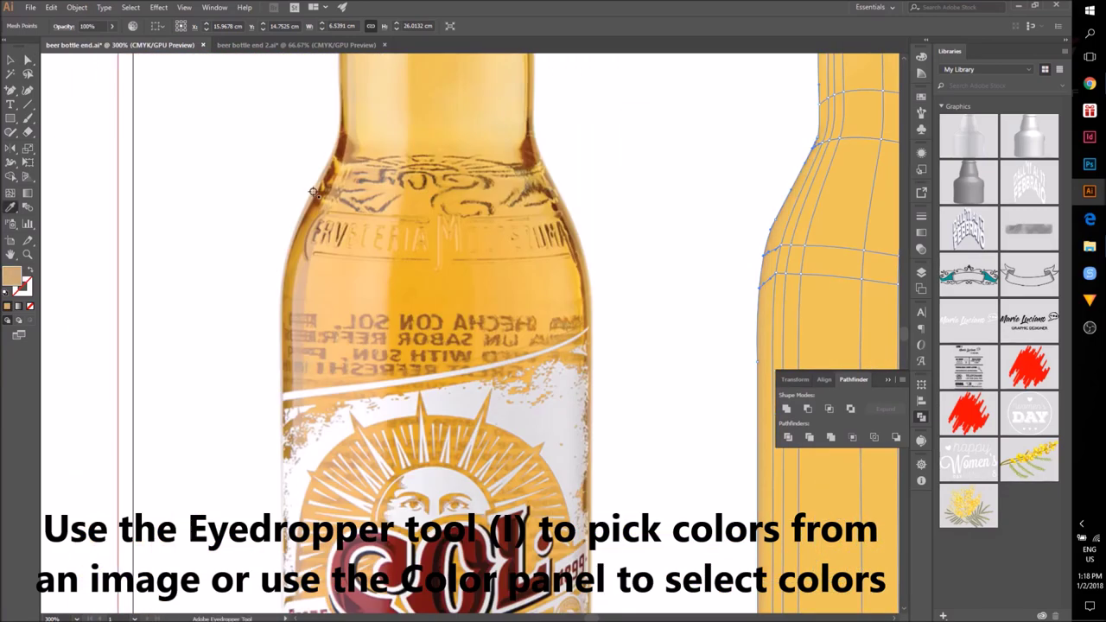
left_click(283, 278)
Step: Select mesh points along a vertical line just inside the left edge and colour them with peach sampled from the photo
left_click_drag(332, 173, 179, 79)
left_click(27, 60)
left_click(634, 177)
left_click(638, 151, "shift")
scroll(644, 151, "up", 2)
left_click(676, 138, "shift")
left_click(685, 92, "shift")
scroll(687, 90, "up", 4)
scroll(671, 424, "down", 10)
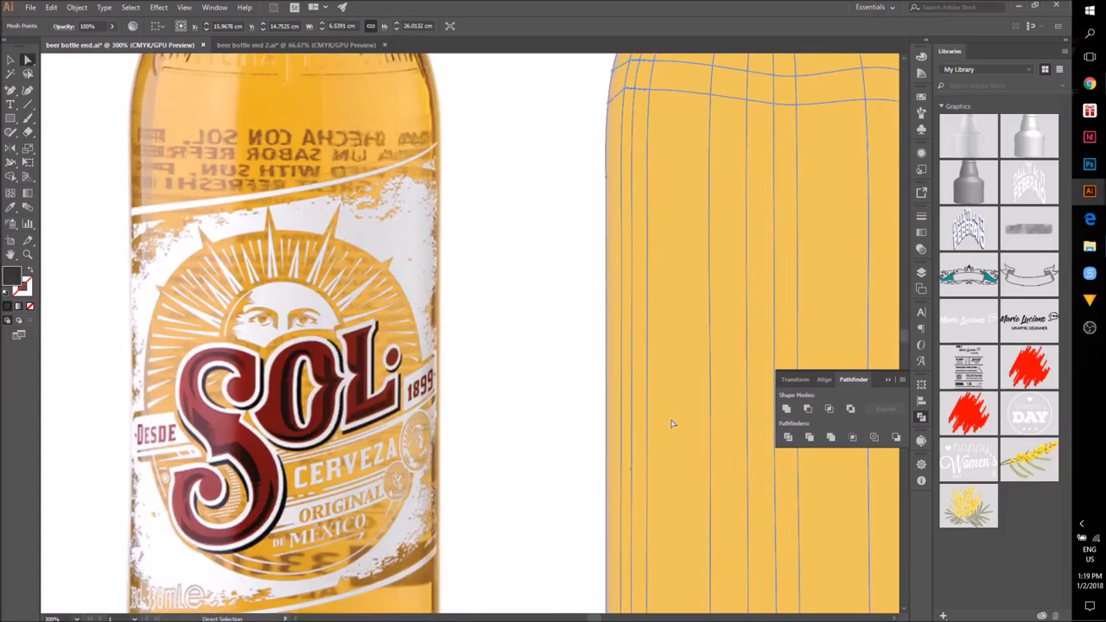
left_click(147, 450)
scroll(149, 311, "up", 5)
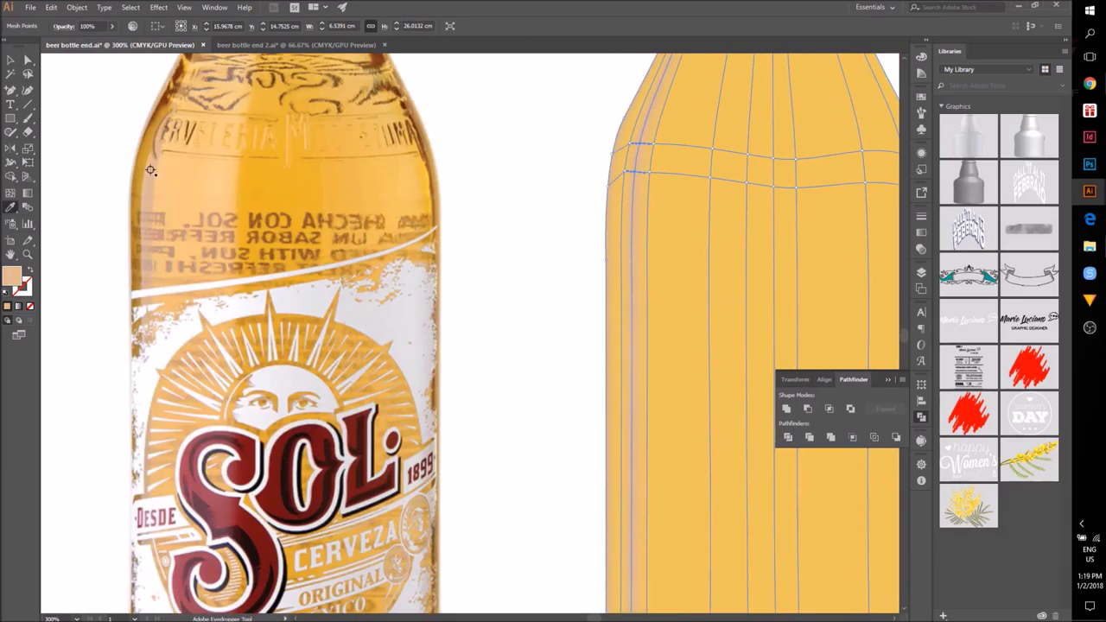
Step: Select the mesh points along the next vertical line in from the left edge and colour them amber sampled from the photo's neck
scroll(149, 220, "up", 3)
left_click(28, 61)
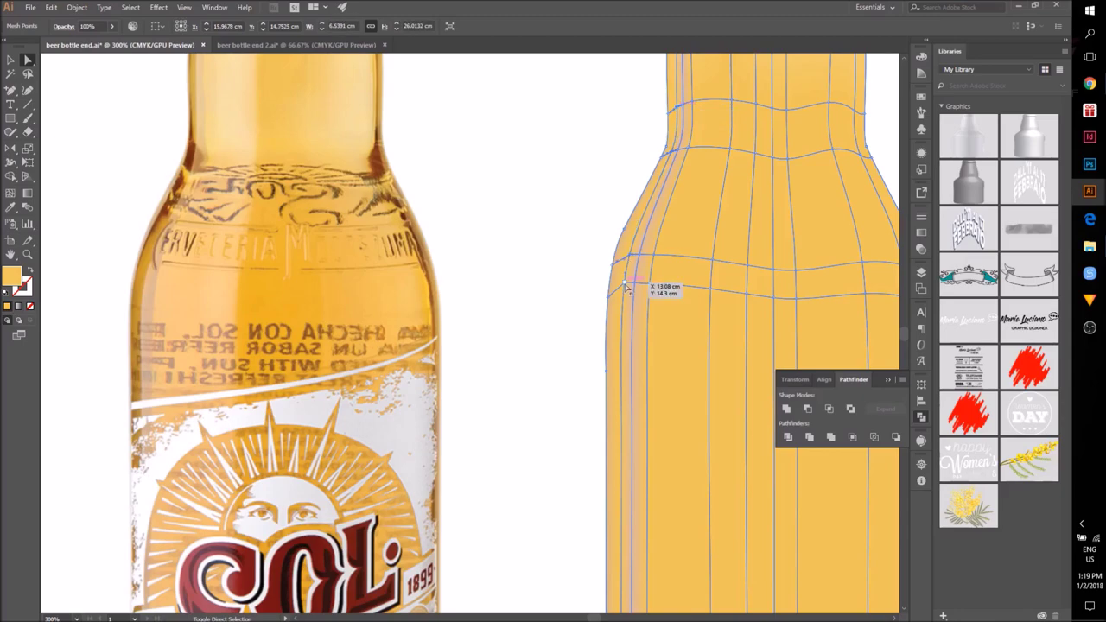
scroll(618, 346, "down", 12)
scroll(716, 271, "up", 16)
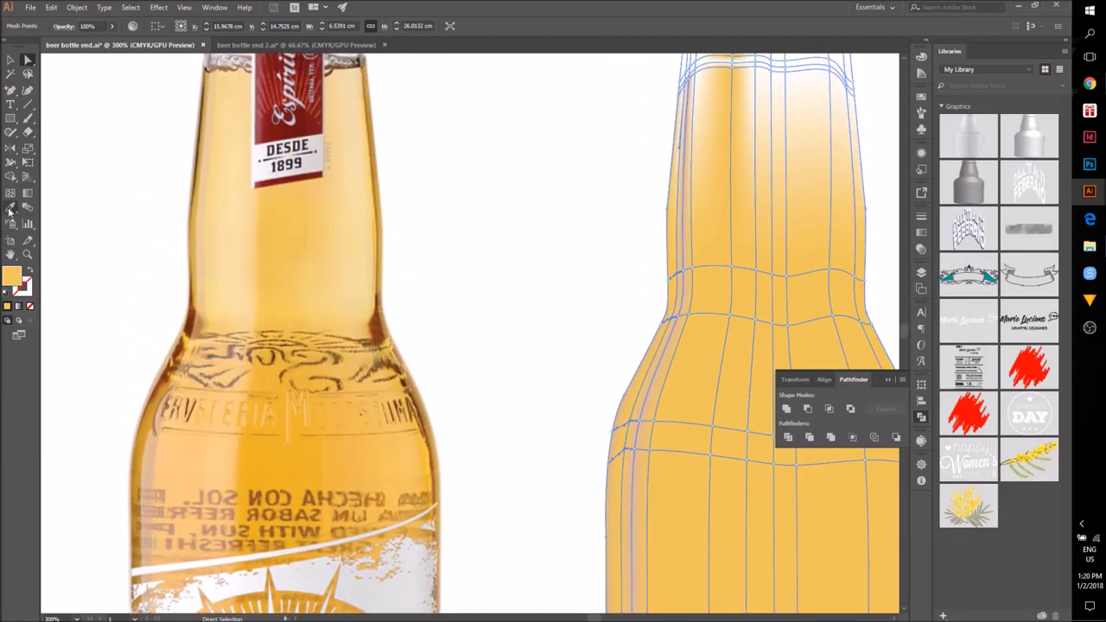
left_click(338, 201)
left_click(76, 132)
Step: Select the mesh points along the left-of-centre vertical line from shoulder to base and colour them with a tone sampled from the photo
key("ctrl+minus")
left_click_drag(619, 441, 550, 343)
left_click(561, 299)
left_click(574, 191, "shift")
scroll(577, 156, "up", 1)
scroll(577, 173, "down", 7)
left_click(562, 489, "shift")
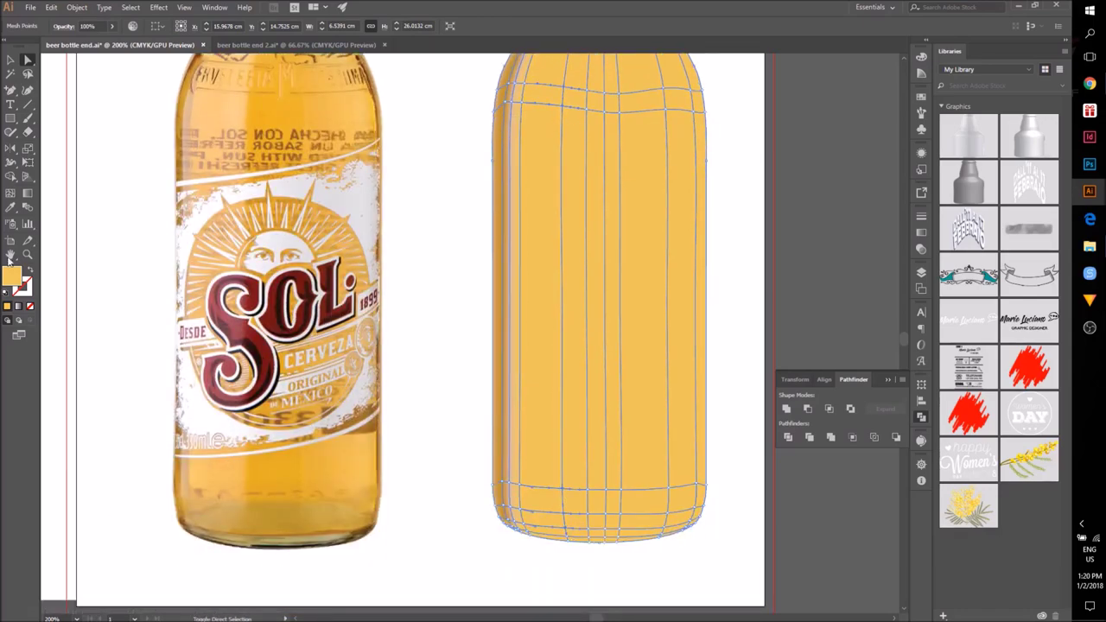
key("i")
scroll(248, 167, "up", 5)
left_click(251, 174)
double_click(11, 275)
key("Return")
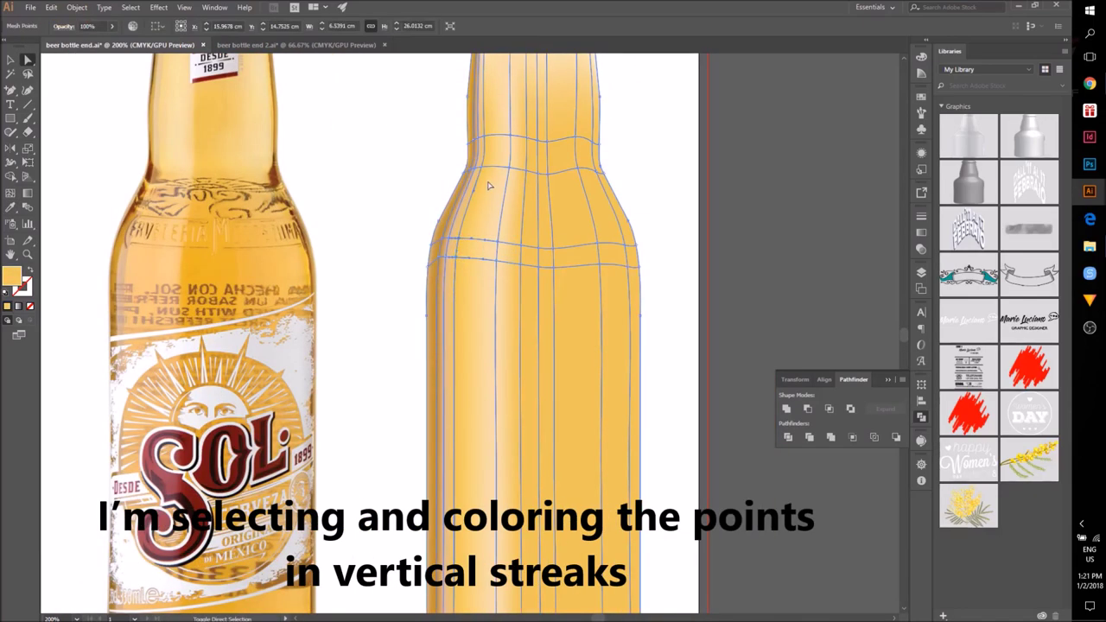
Step: Select the mesh points along the bottle's right edge down to the base and colour them with tones sampled from the photo
left_click(13, 212)
left_click(128, 152)
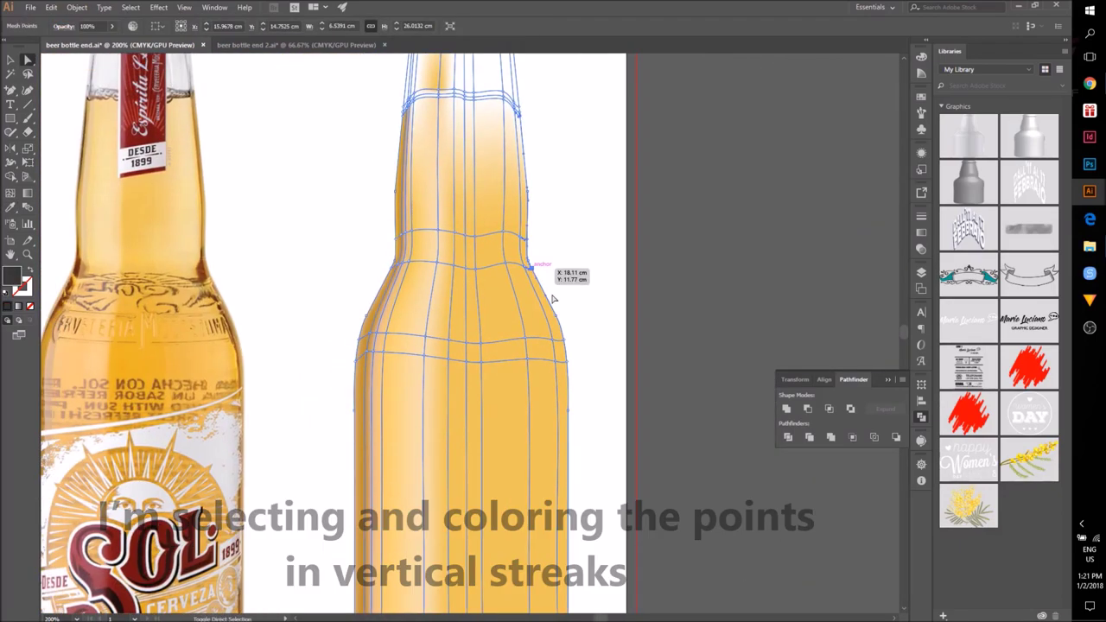
scroll(553, 299, "down", 5)
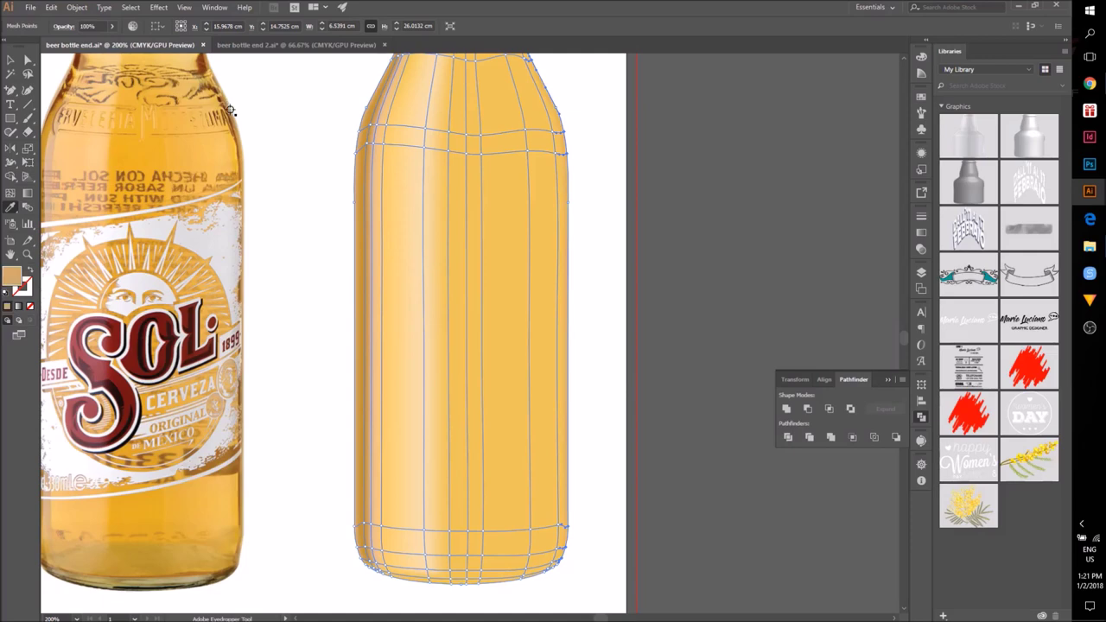
left_click(207, 92)
left_click(10, 193)
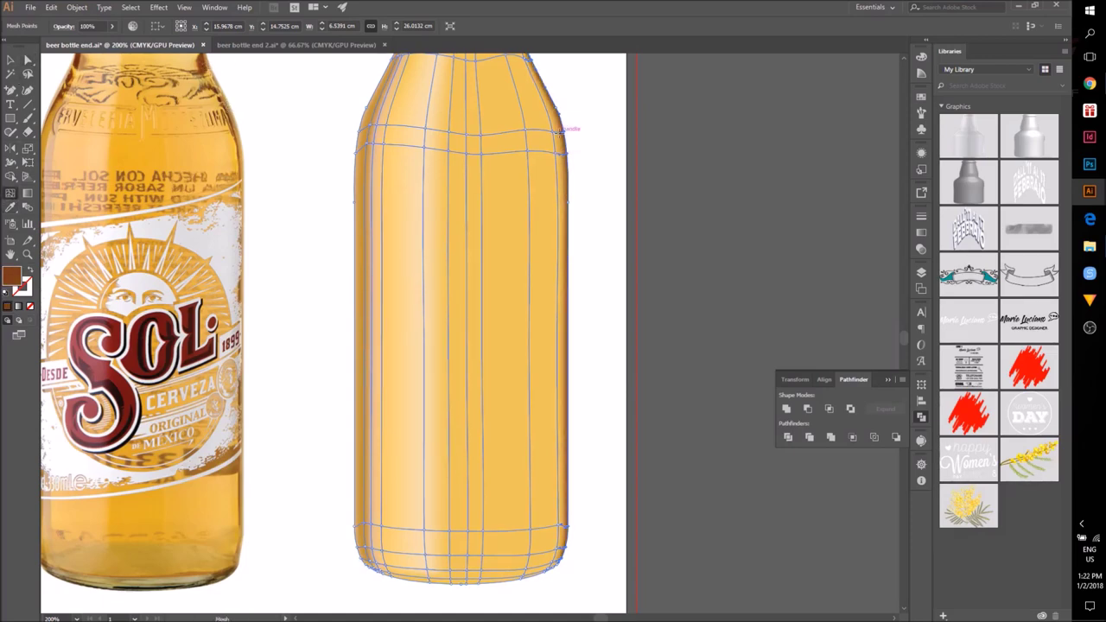
Step: Undo the last mesh edit, add a vertical mesh line just inside the right edge and colour its points brown
key("ctrl+z")
key("v")
left_click(596, 134)
left_click(561, 133)
left_click(27, 60)
left_click(565, 528)
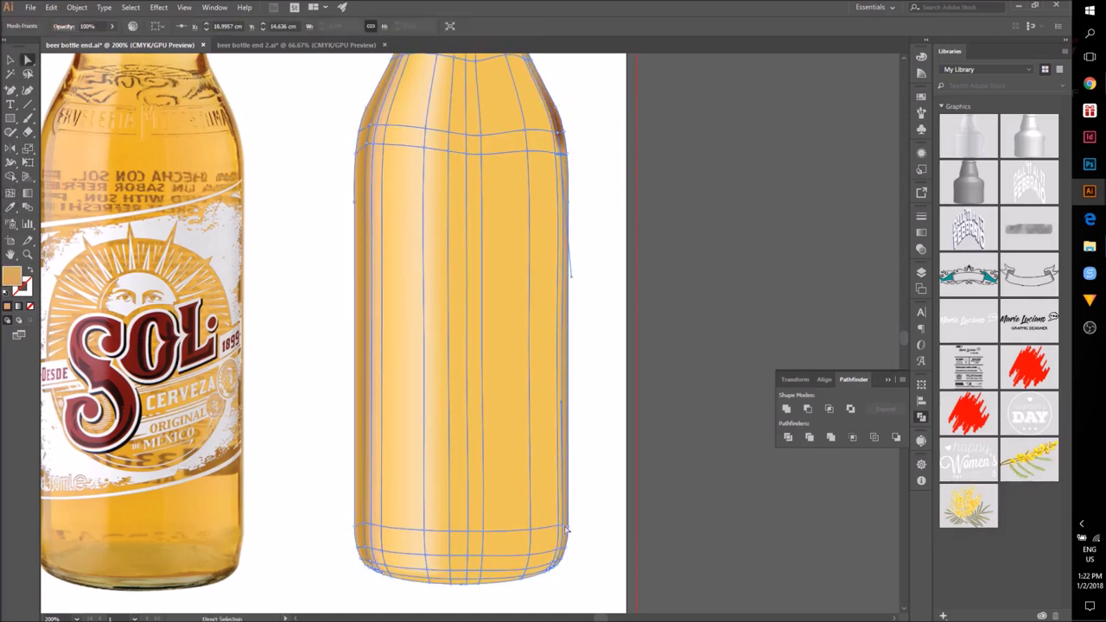
scroll(198, 96, "up", 2)
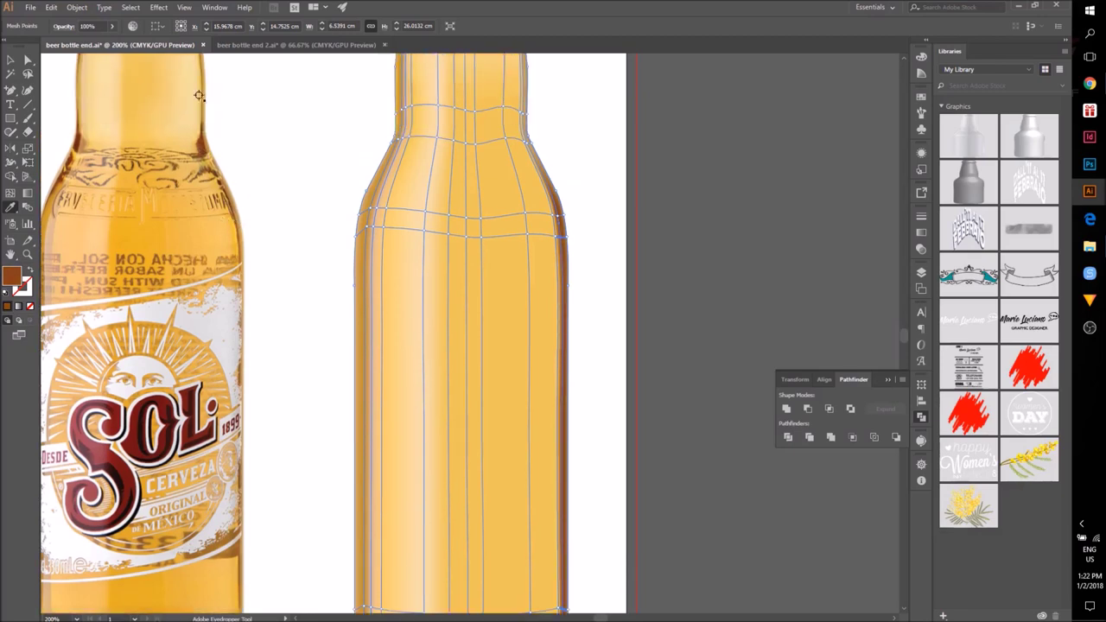
left_click(29, 60)
left_click(671, 386)
Step: Select the mesh points along the inner right edge at the neck and colour them dark brown sampled from the photo's neck base
scroll(672, 385, "down", 3)
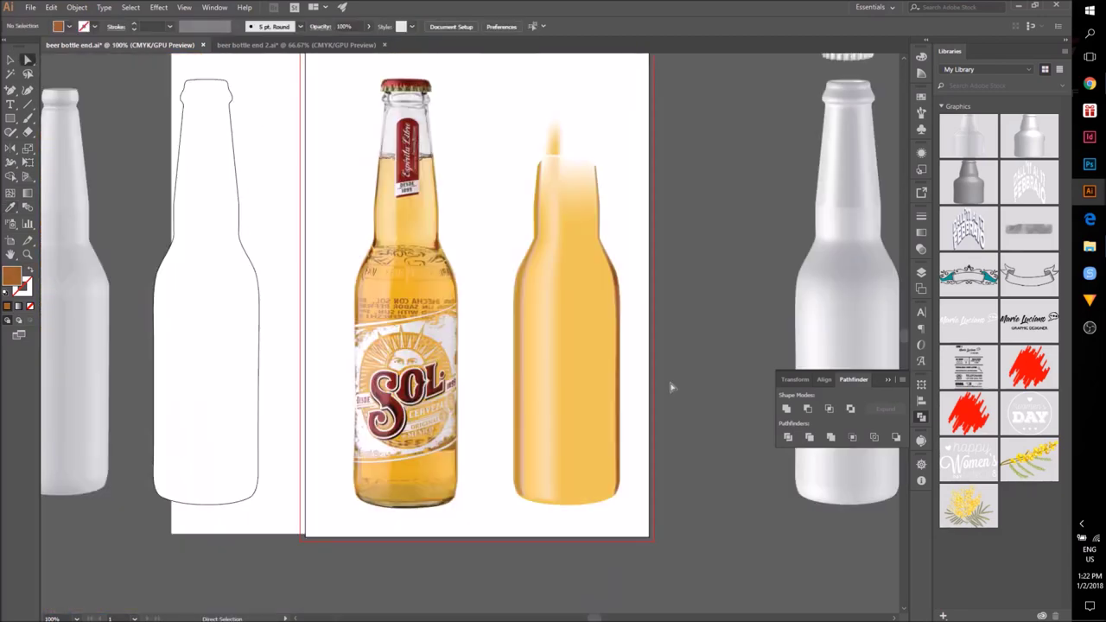
scroll(617, 204, "up", 3)
scroll(603, 204, "left", 1)
left_click(603, 378)
left_click(596, 334, "shift")
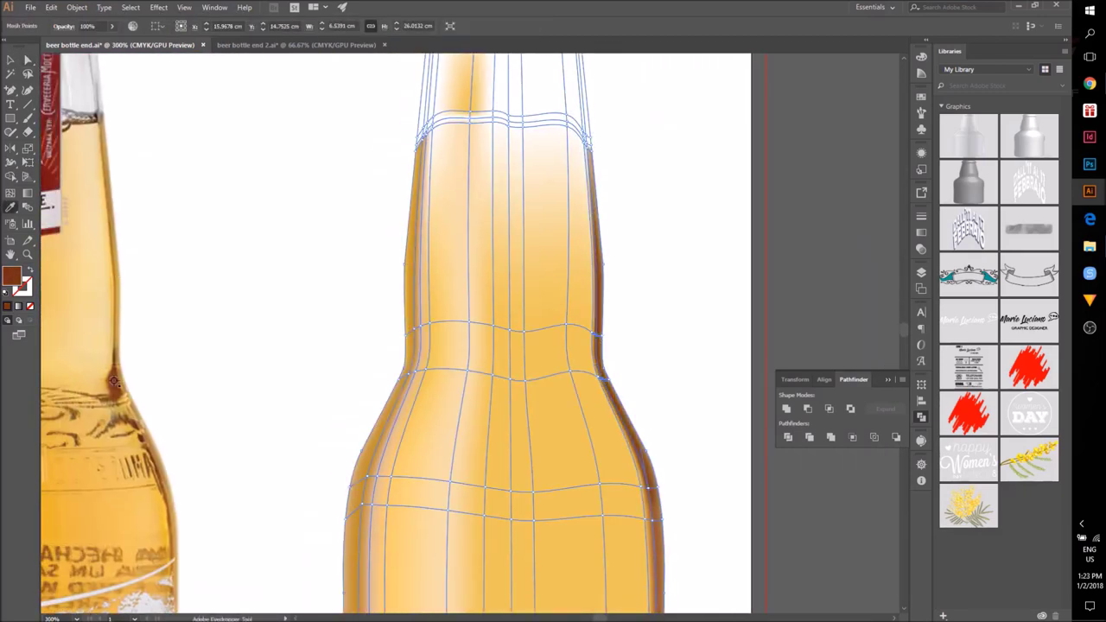
left_click(225, 233)
Step: Sample peach from the photo's neck and add a mesh point in that colour near the right side of the neck's base
left_click(11, 207)
left_click(102, 291)
left_click(11, 194)
scroll(597, 350, "up", 2)
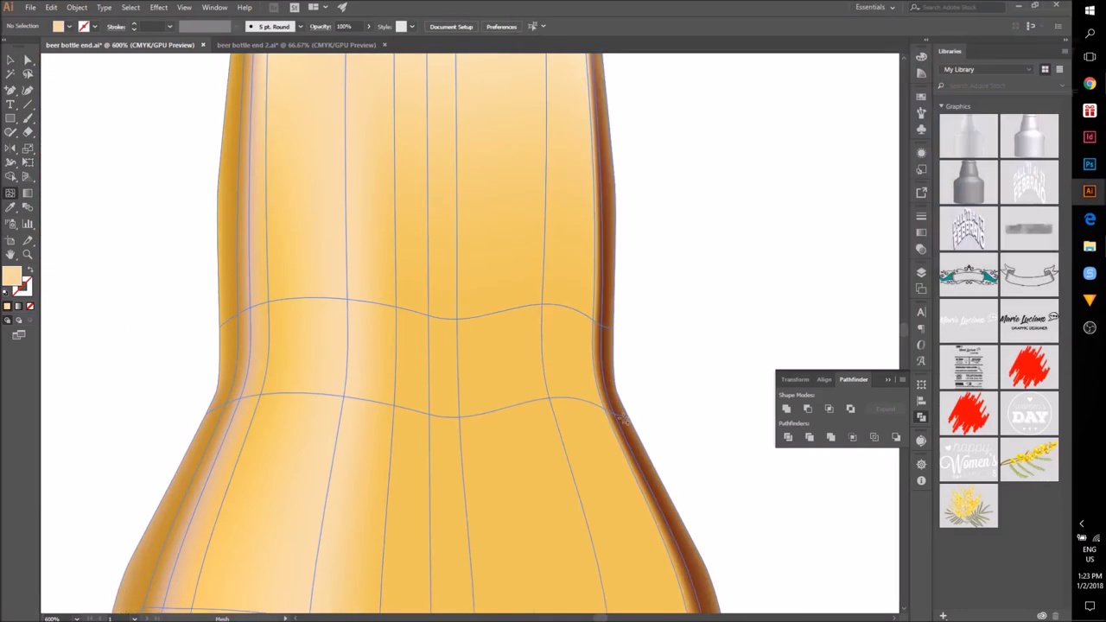
left_click(537, 386)
Step: Select the outermost mesh points along the body's right edge and colour them tan sampled from the photo
scroll(566, 402, "down", 2)
scroll(761, 291, "down", 6)
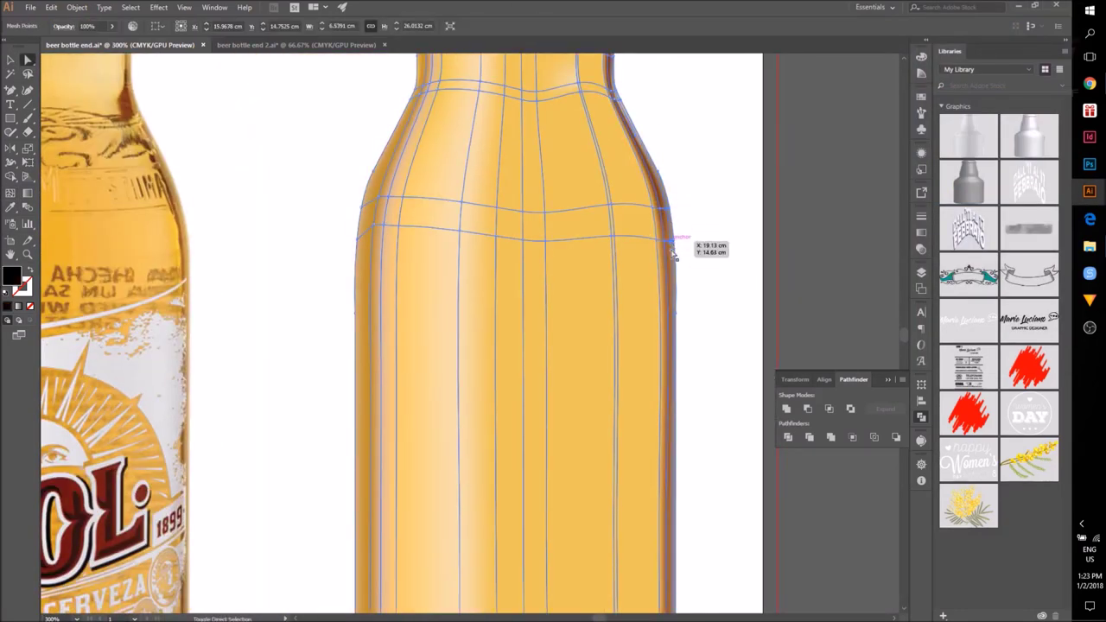
scroll(682, 491, "down", 6)
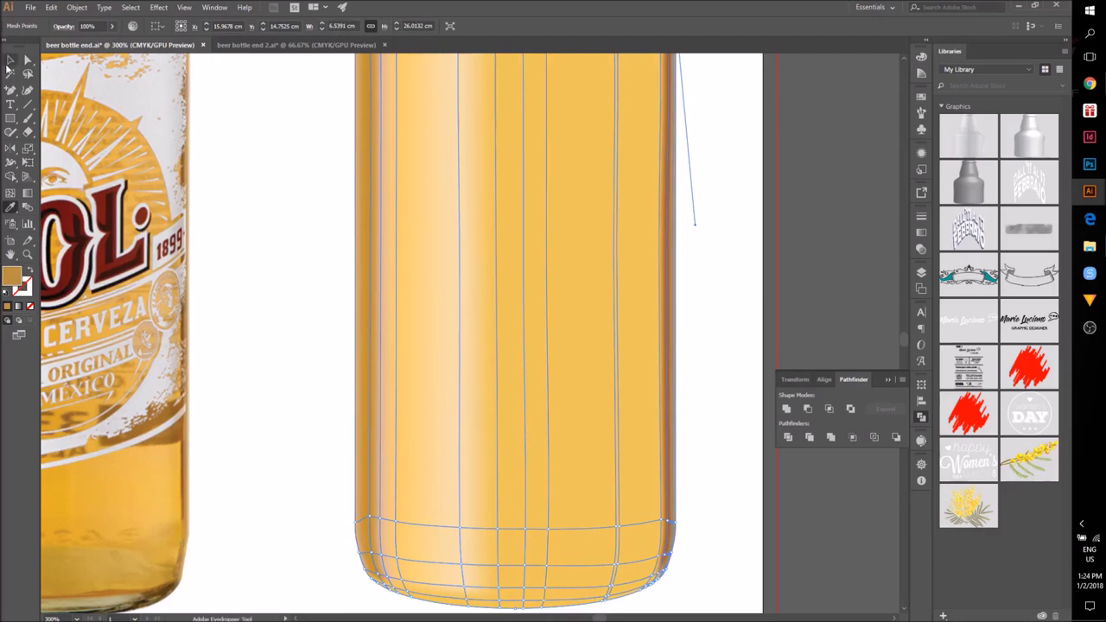
left_click(28, 60)
Step: Select the outermost mesh points on the right side up to the neck and colour them pale yellow sampled from the photo
scroll(578, 259, "down", 2)
left_click(673, 286)
scroll(673, 286, "up", 3)
left_click(716, 334)
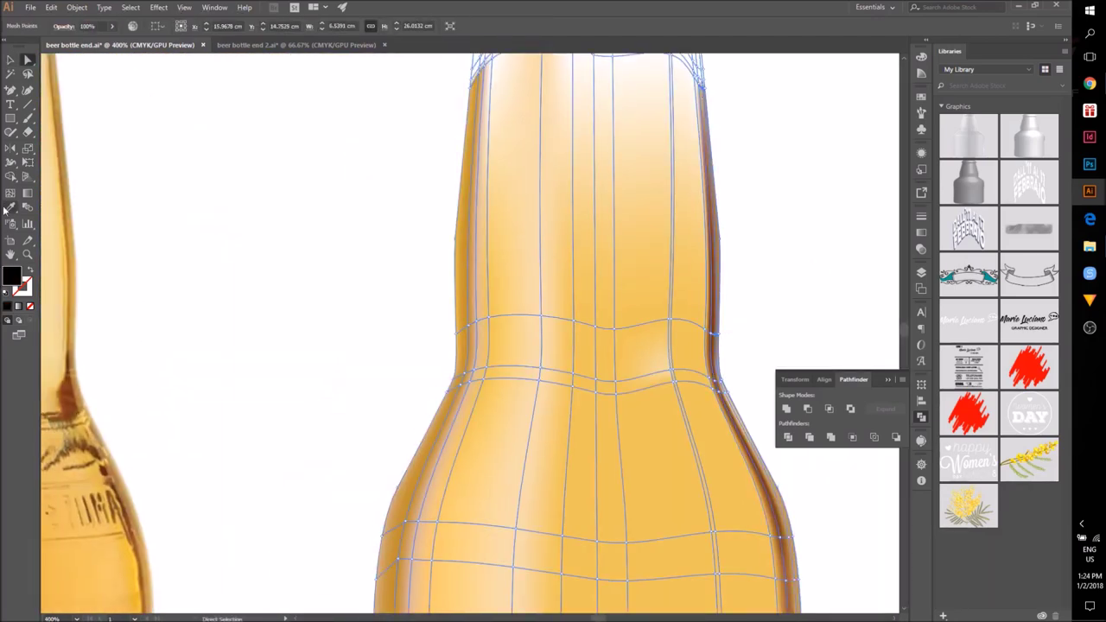
key("v")
left_click(303, 251)
Step: Add a vertical mesh line between the right-hand highlight and the dark right edge, and adjust its handle at the shoulder
scroll(303, 247, "down", 3)
scroll(363, 237, "up", 2)
scroll(689, 232, "up", 1)
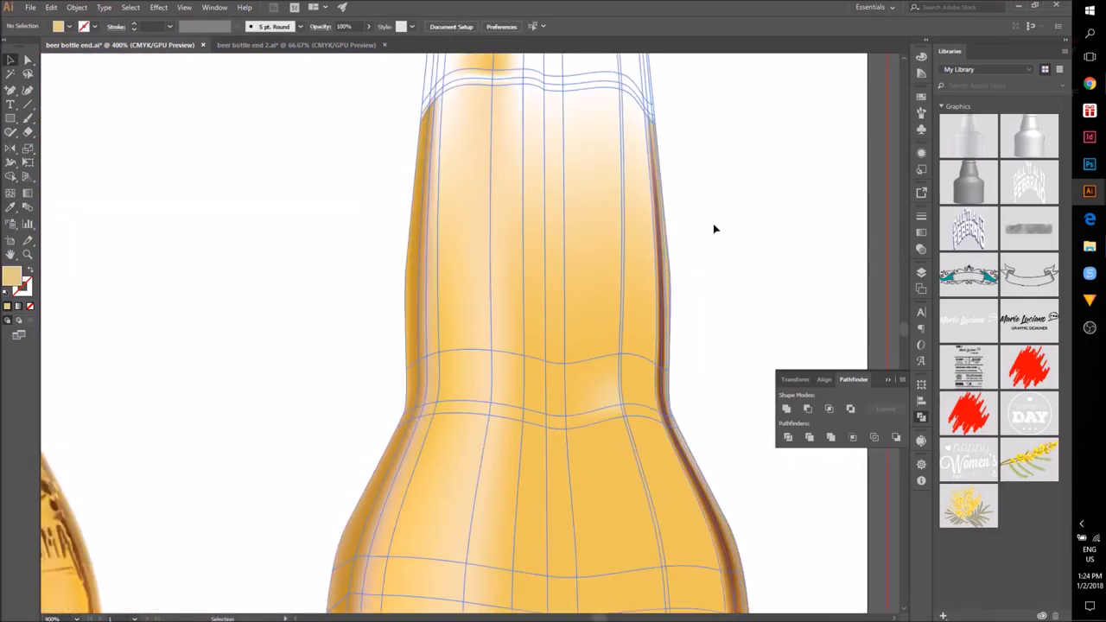
scroll(626, 229, "down", 2)
scroll(600, 277, "up", 1)
left_click(594, 230)
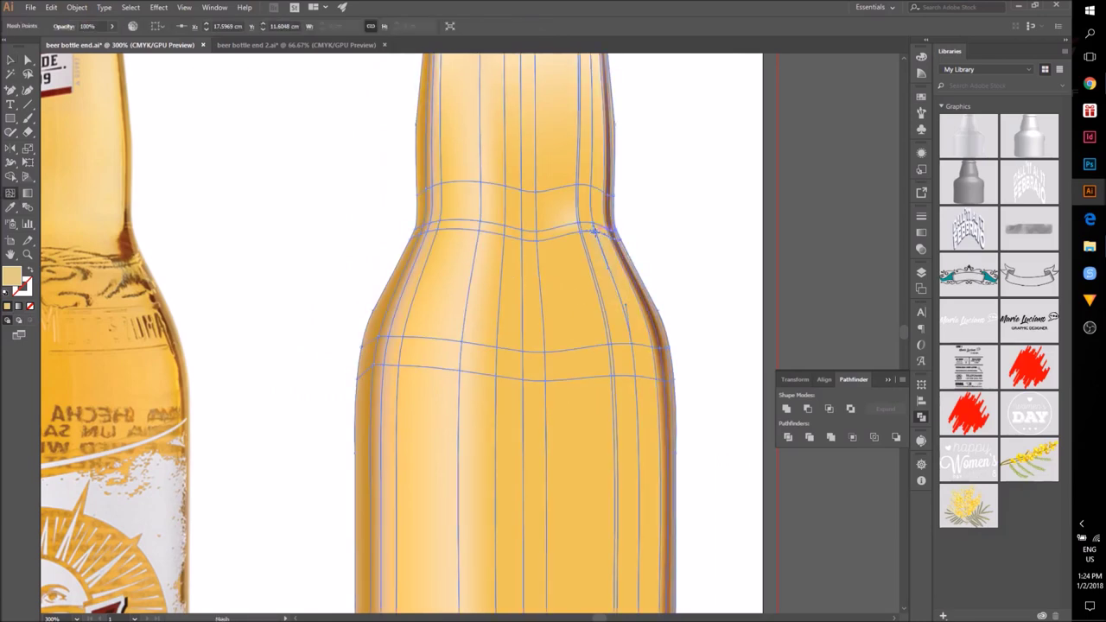
key("ctrl+z")
scroll(613, 283, "up", 3)
left_click(472, 368)
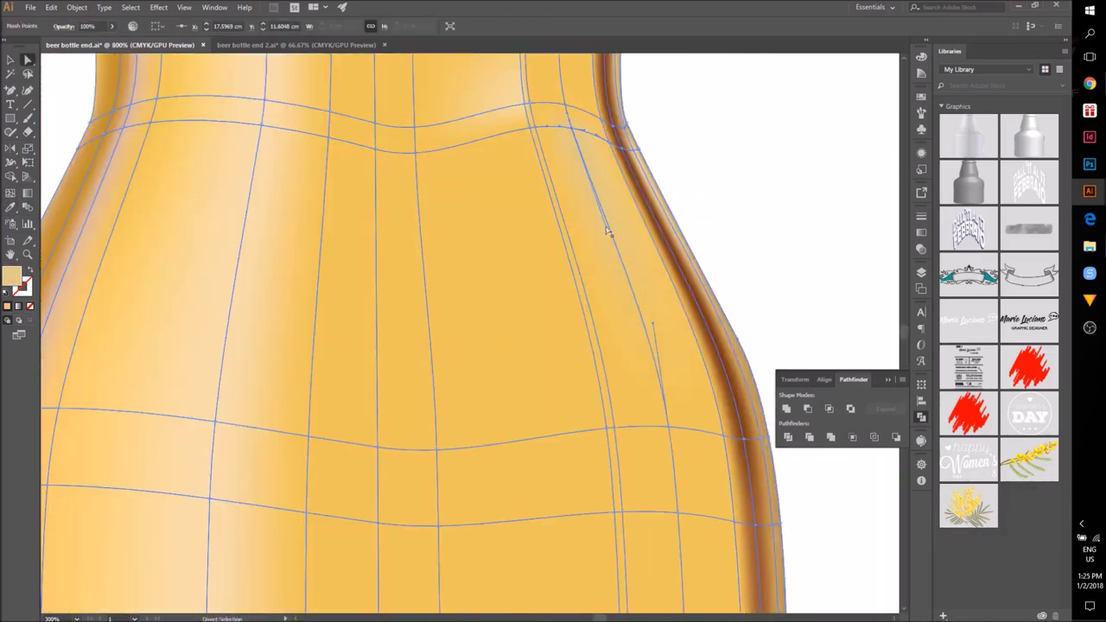
Step: Sample peach from the photo and reposition the mesh point at the right side of the neck's base
scroll(561, 334, "down", 3)
key("i")
left_click(101, 278)
key("v")
left_click(786, 470)
left_click_drag(609, 255, 660, 310)
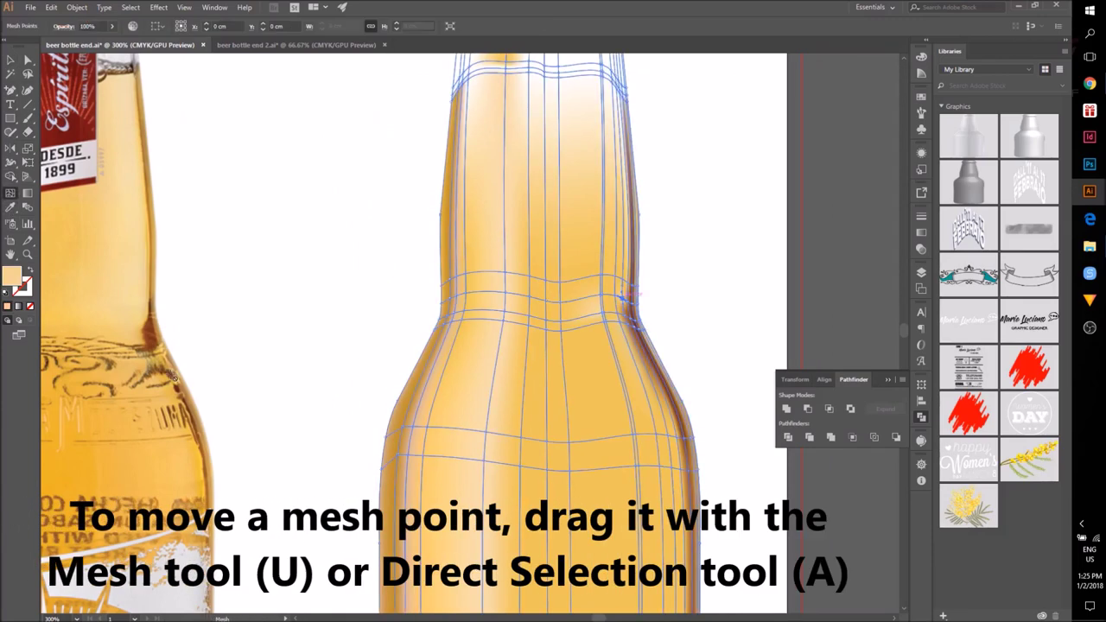
Step: Darken the mesh points along the bottle's left edge with brown sampled from the photo's left edge
scroll(708, 373, "up", 3)
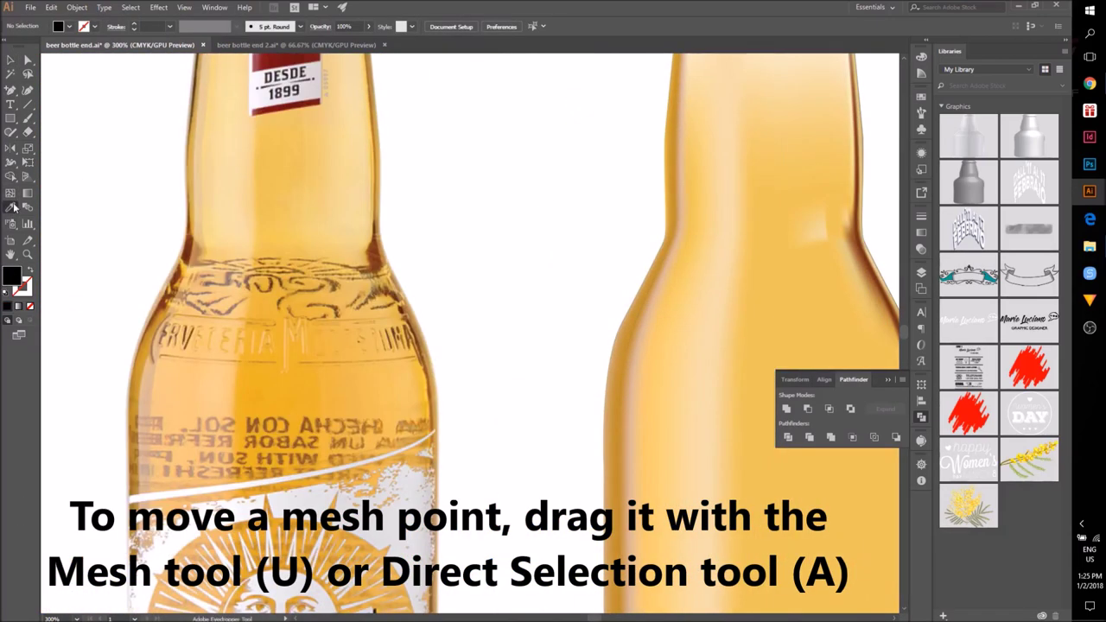
left_click(10, 193)
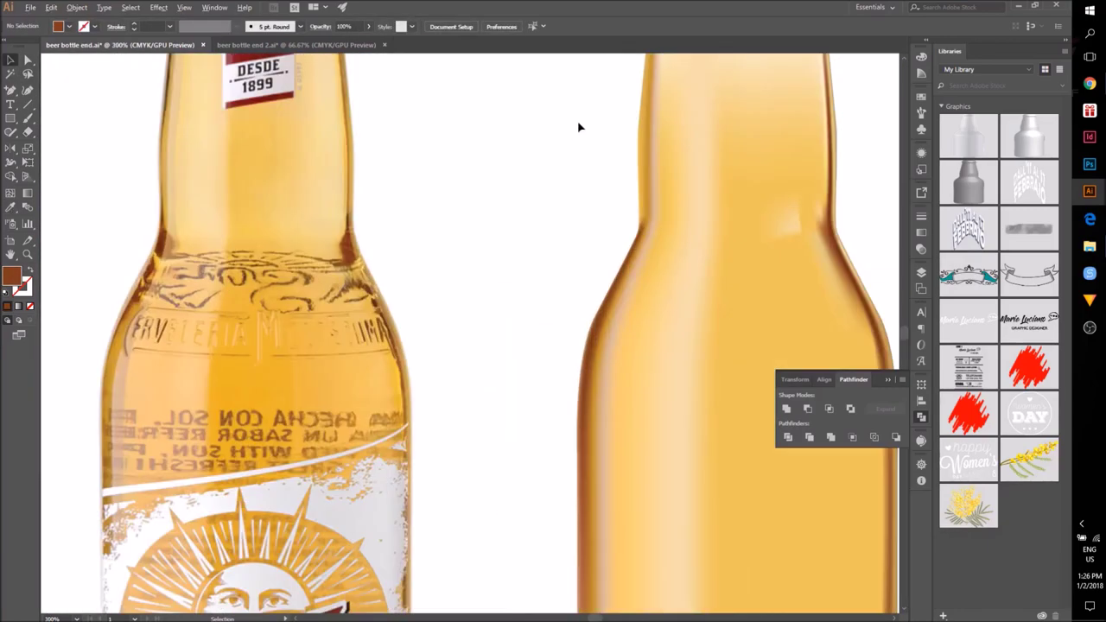
scroll(580, 127, "up", 1)
scroll(706, 128, "up", 2)
left_click(110, 170)
key("v")
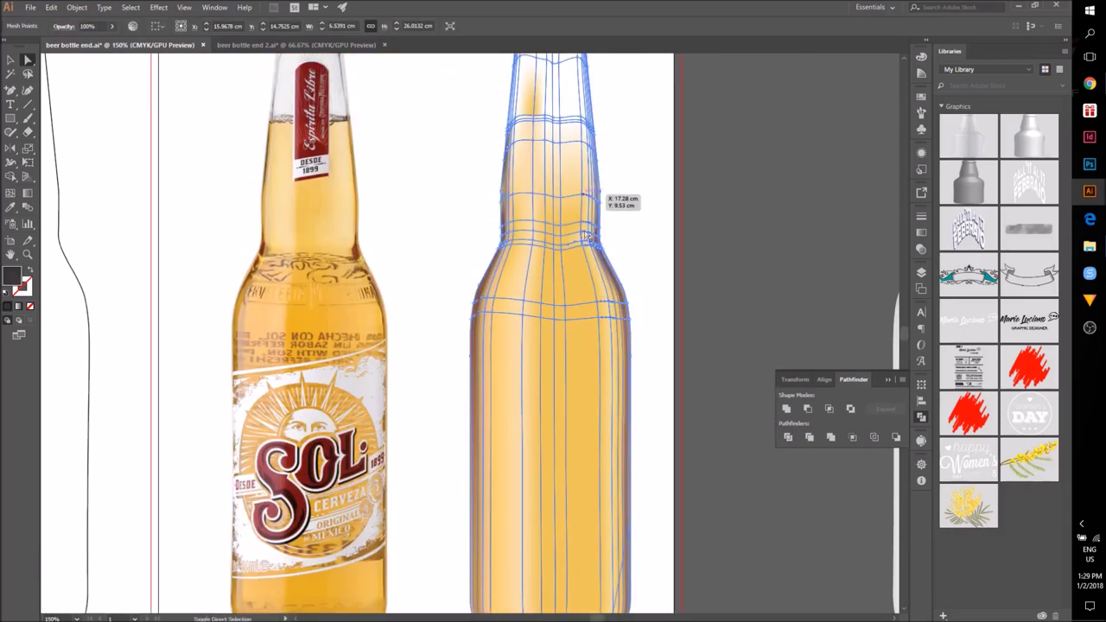
Step: Select the mesh points along the right-hand vertical lines, including those at the shoulder, and colour them peach sampled from the photo's neck
scroll(586, 236, "down", 2)
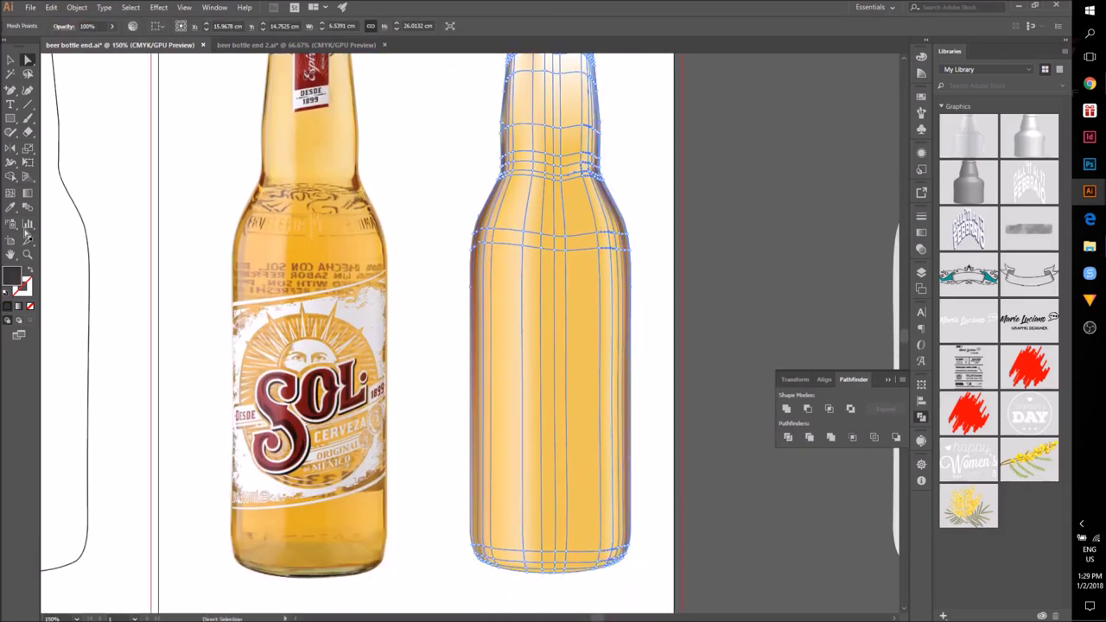
left_click(337, 164)
key("a")
left_click(614, 233)
left_click(614, 249, "shift")
key("i")
left_click(320, 164)
key("a")
left_click(820, 286)
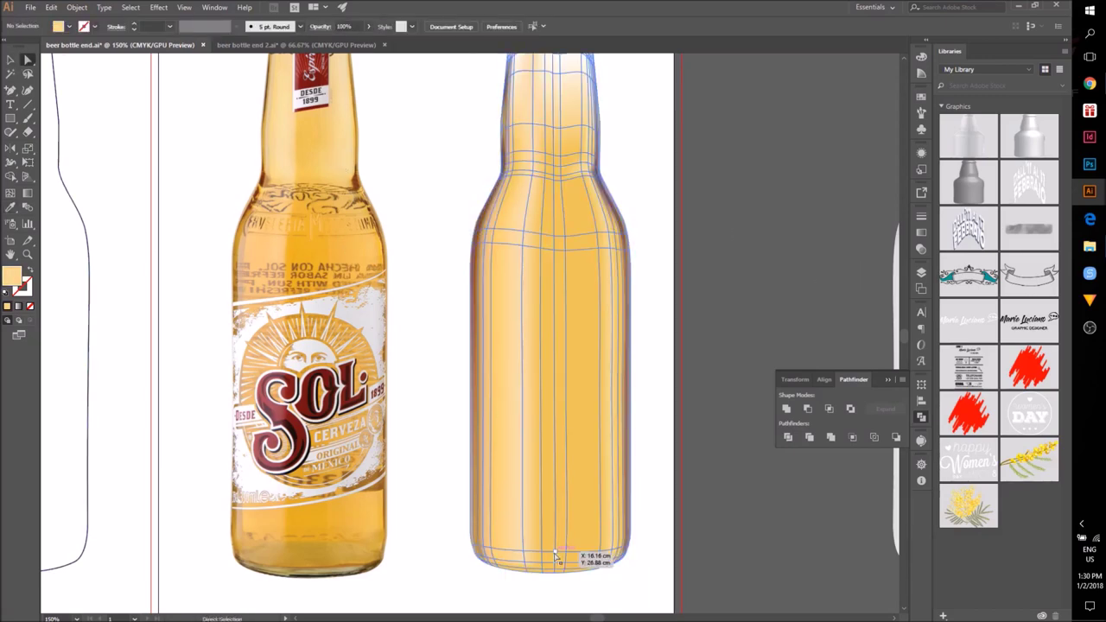
Step: Colour the mesh points along a central vertical line orange, and add a horizontal mesh line across the lower body
left_click(542, 551)
key("a")
left_click(843, 369)
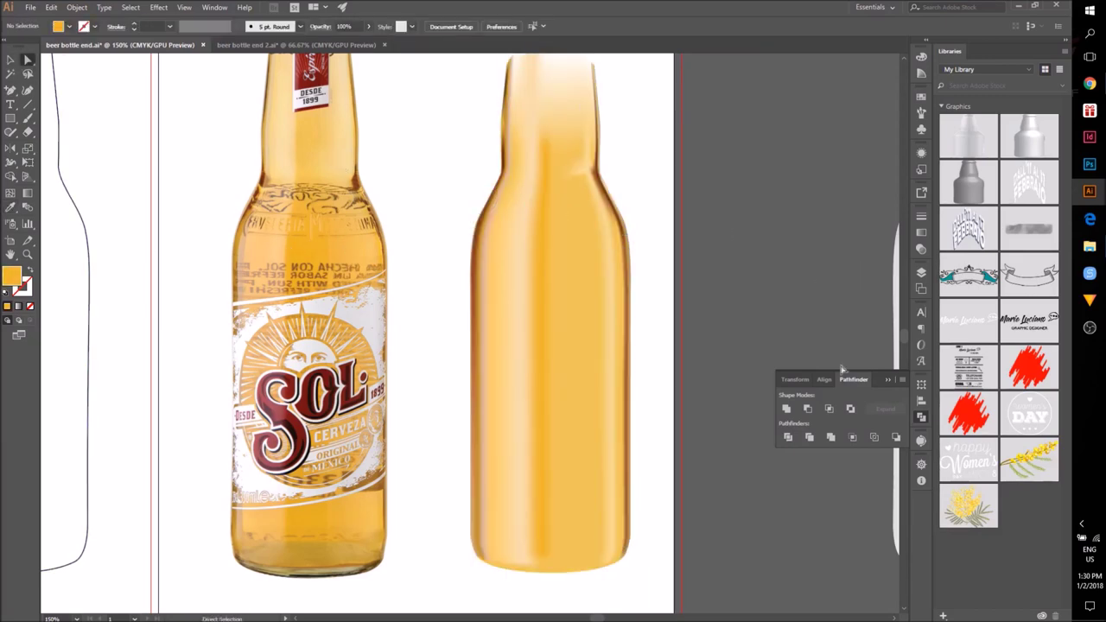
left_click(10, 192)
left_click(538, 483)
left_click(28, 59)
Step: Select the mesh points of the central vertical streak from neck to base and colour them orange sampled from the photo
key("super")
scroll(544, 362, "up", 2)
left_click(350, 140)
scroll(350, 345, "down", 3)
left_click(349, 480, "shift")
key("ctrl+minus")
key("ctrl+minus")
left_click(11, 207)
left_click(28, 59)
left_click_drag(528, 176, 666, 180)
left_click(667, 181)
left_click(458, 141)
left_click(219, 216)
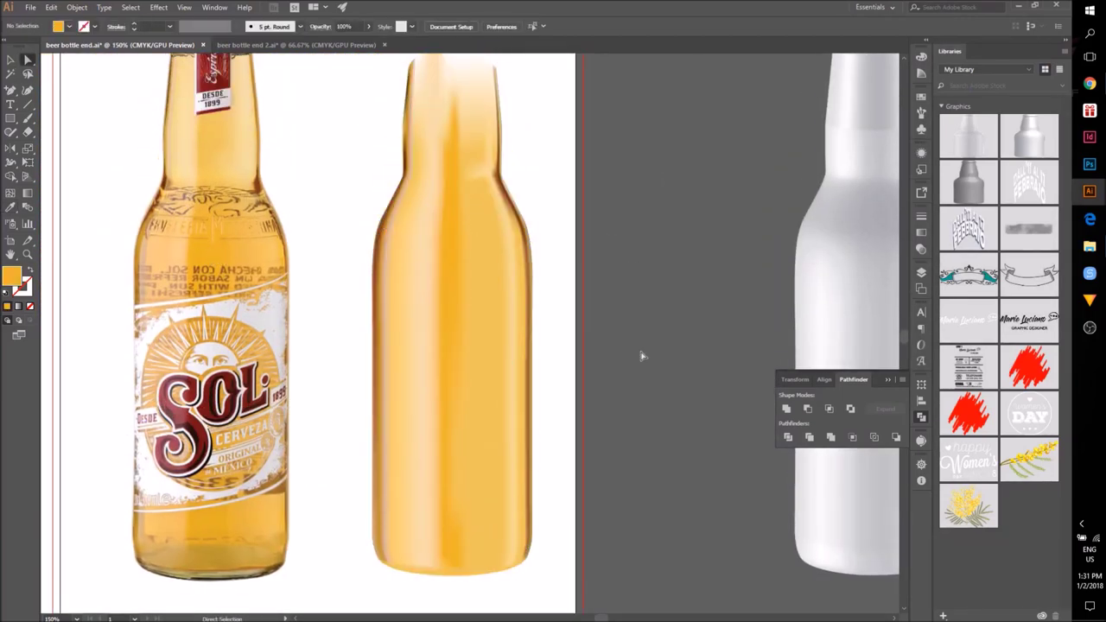
Step: Select the pale mesh points just below the liquid level in the neck and colour them golden yellow
key("ctrl+plus")
key("ctrl+plus")
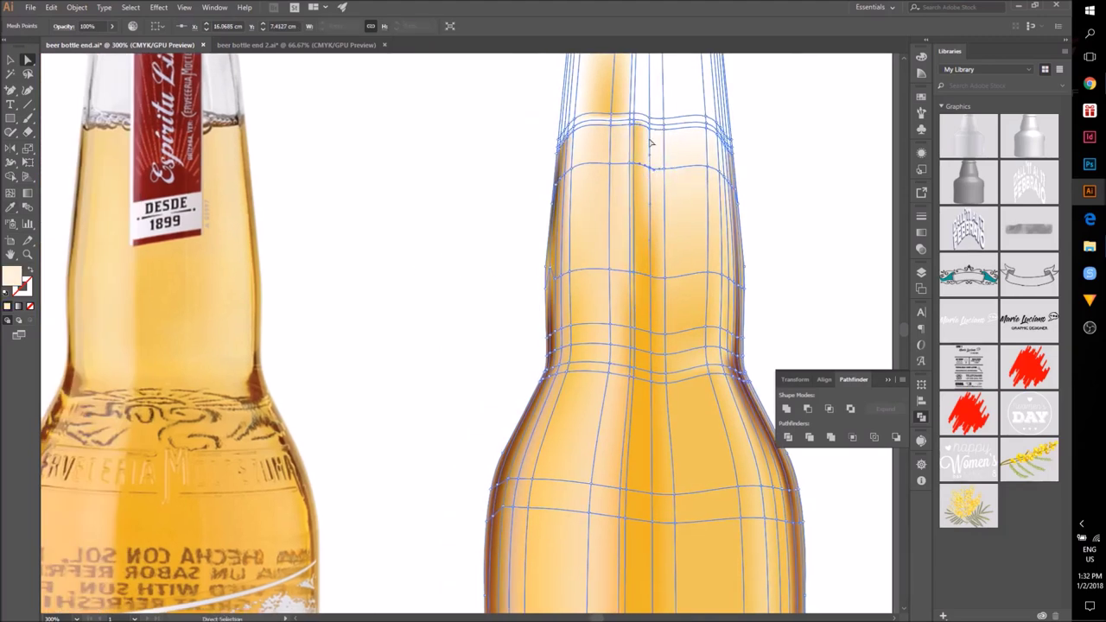
left_click(27, 59)
left_click(323, 190)
Step: Select the mesh points left of centre at the neck's base and colour them with the tone sampled from the photo's shoulder
left_click(613, 371)
left_click(469, 521)
left_click(609, 372)
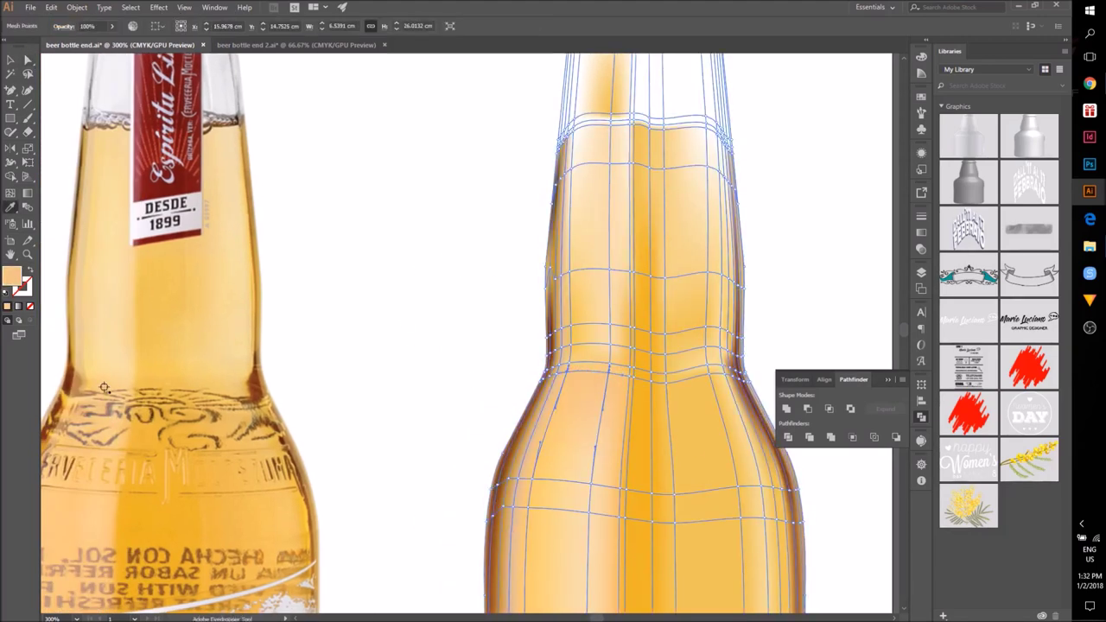
left_click(104, 387)
key("a")
left_click(406, 376)
Step: Select the mesh points right of centre at the neck's base and colour them golden amber sampled from the photo
left_click_drag(709, 392, 684, 358)
left_click(682, 344)
left_click(199, 383)
key("a")
left_click(681, 389)
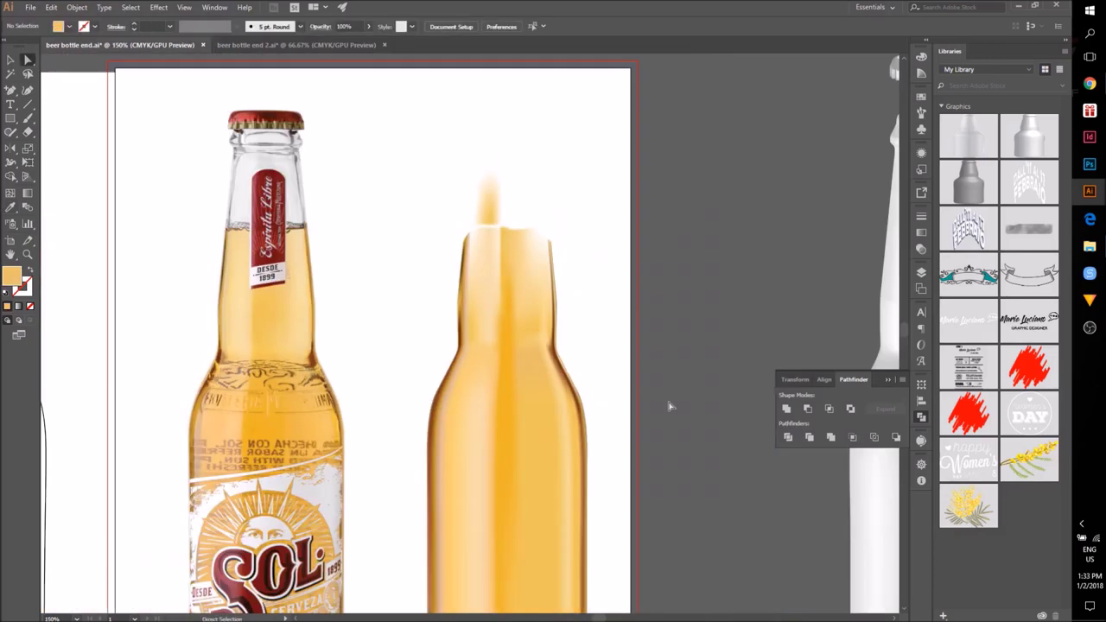
Step: Recolour individual mesh points around the lower neck with light peach sampled from the photo
left_click(536, 372)
left_click(12, 208)
key("a")
left_click(459, 320)
left_click(646, 300)
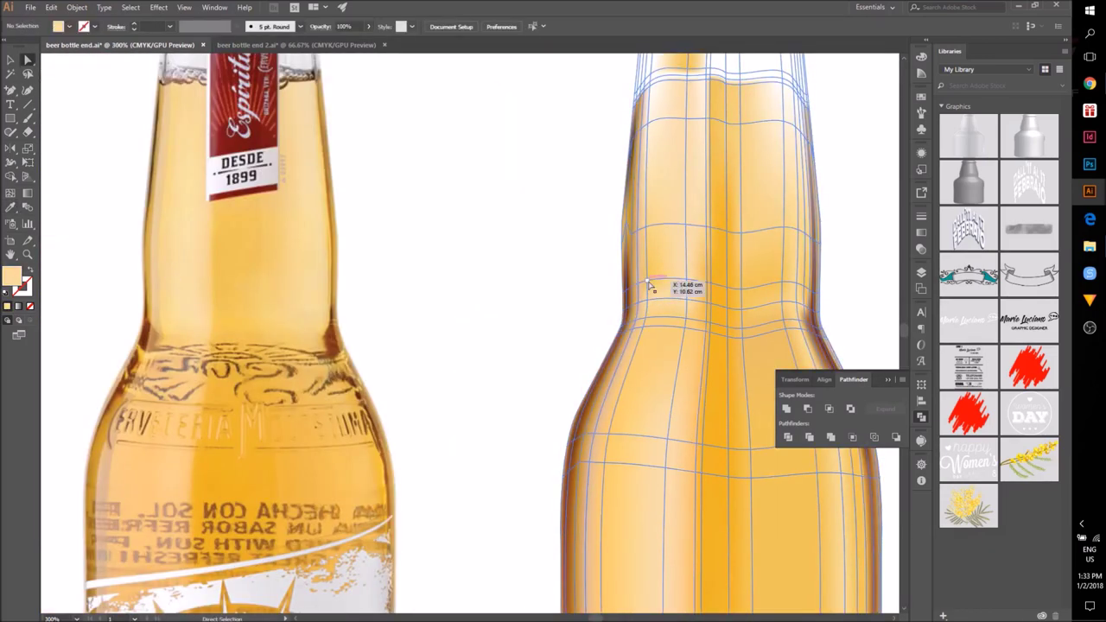
Step: Select the mesh points just right of centre on the lower neck and colour them light amber
scroll(647, 288, "right", 3)
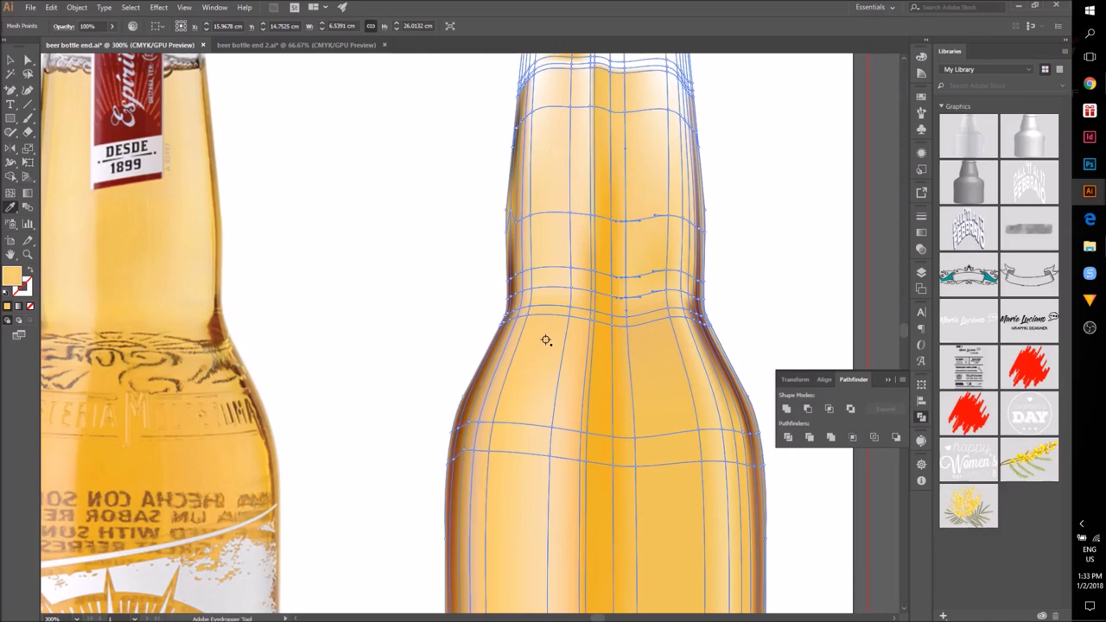
left_click(373, 151)
key("a")
left_click(612, 275)
left_click(356, 291)
Step: Select the mesh points along the vertical lines right of centre from the shoulder to the base and colour them orange
scroll(427, 259, "down", 3)
key("ctrl+plus")
key("ctrl+plus")
left_click(505, 225)
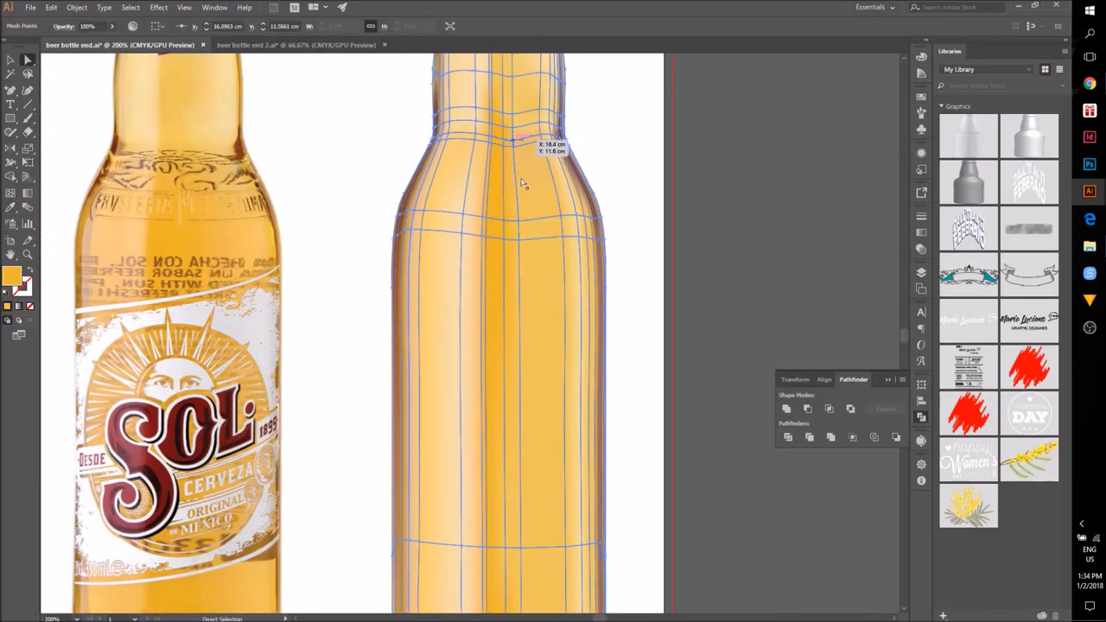
scroll(520, 551, "down", 1)
key("ctrl+shift+a")
left_click(516, 198)
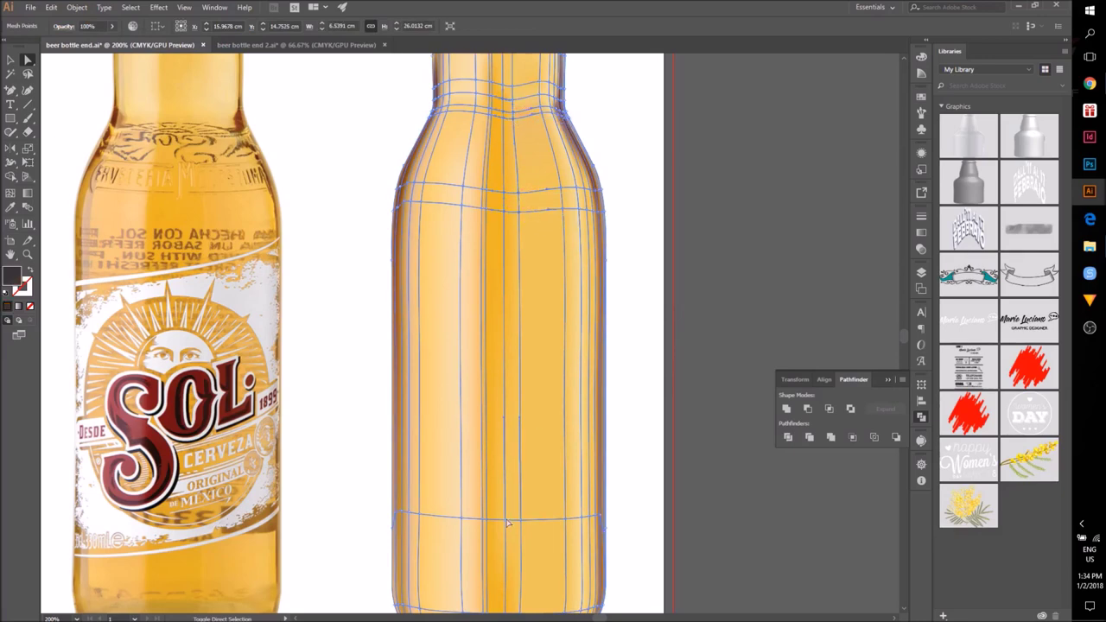
scroll(510, 553, "down", 2)
Step: Colour the selected mesh points on the left-of-centre vertical line with the golden tone sampled from the photo's shoulder
scroll(200, 547, "up", 6)
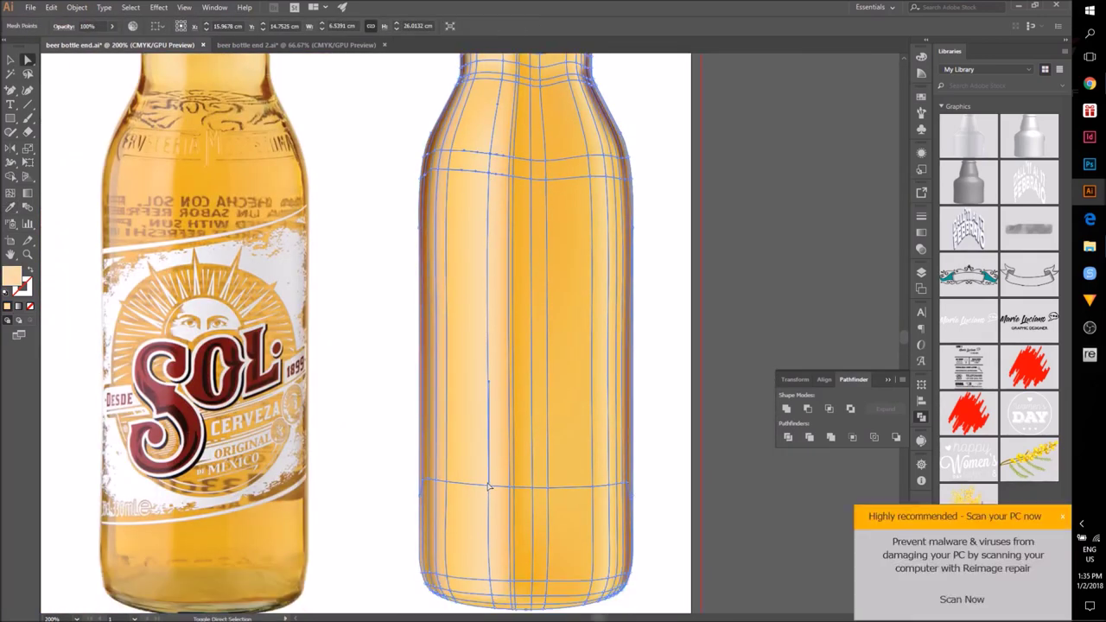
key("i")
left_click(162, 171)
key("ctrl+shift+a")
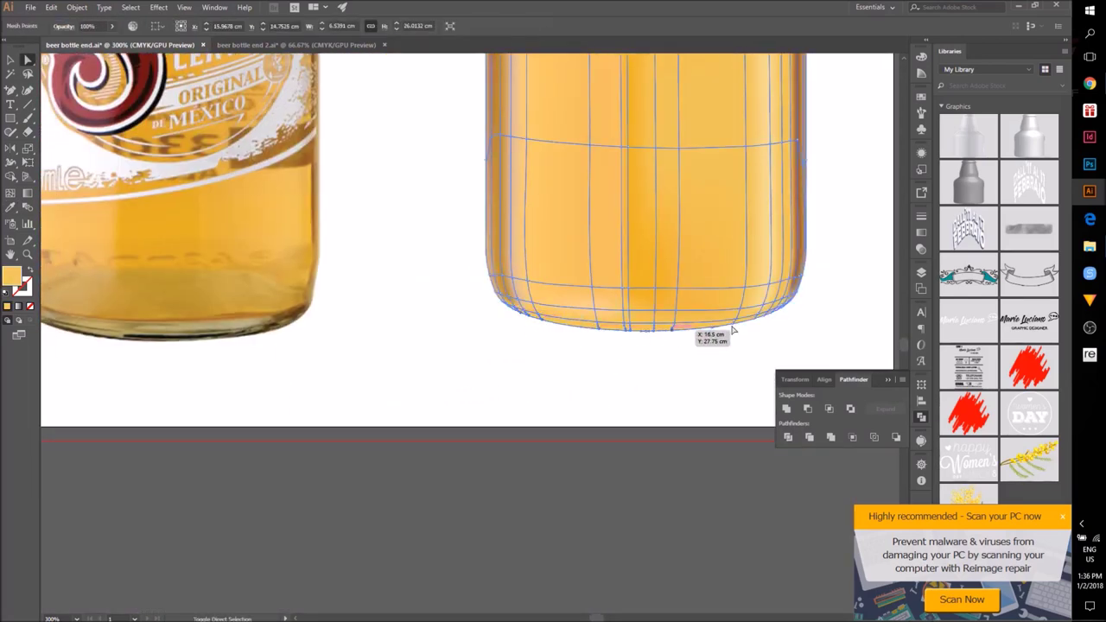
Step: Colour the mesh points along the bottle's bottom edge with the olive and dark tones sampled from the photo's base
left_click(234, 290)
key("a")
left_click(380, 333)
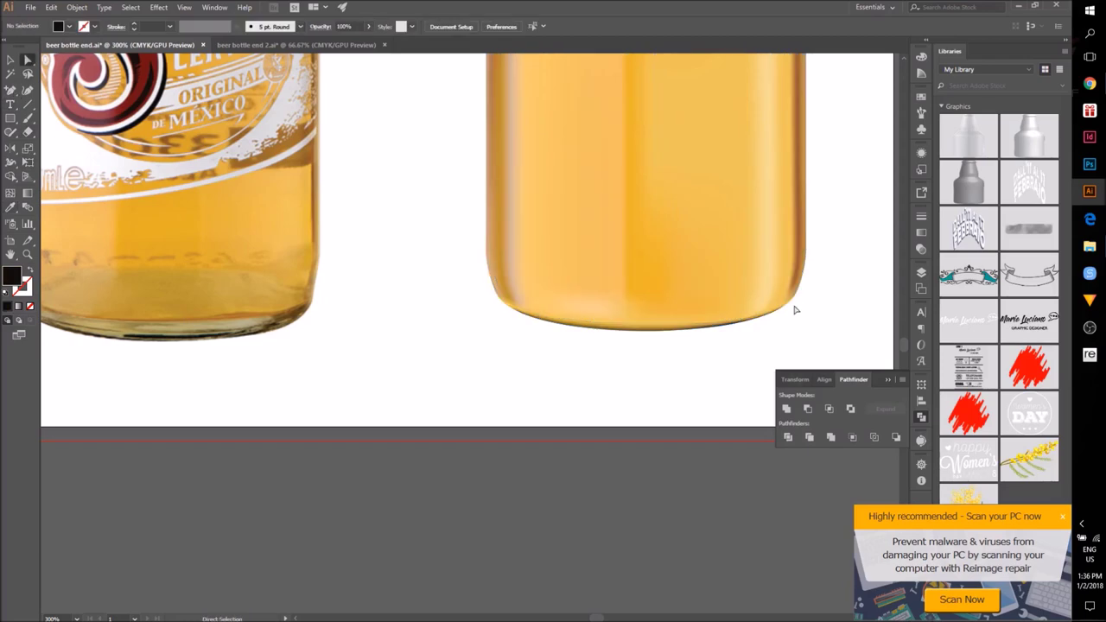
scroll(557, 387, "up", 2)
left_click_drag(795, 324, 580, 361)
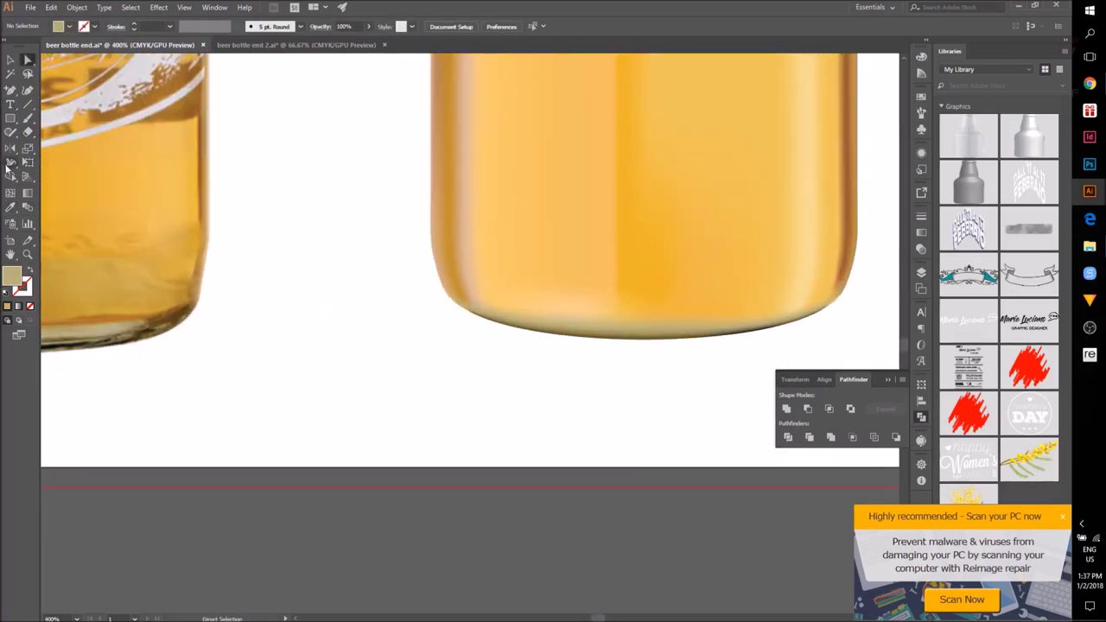
Step: Add a horizontal mesh line just above the bottom edge and colour its points orange-brown sampled from the photo
left_click(579, 308)
left_click_drag(446, 366, 565, 366)
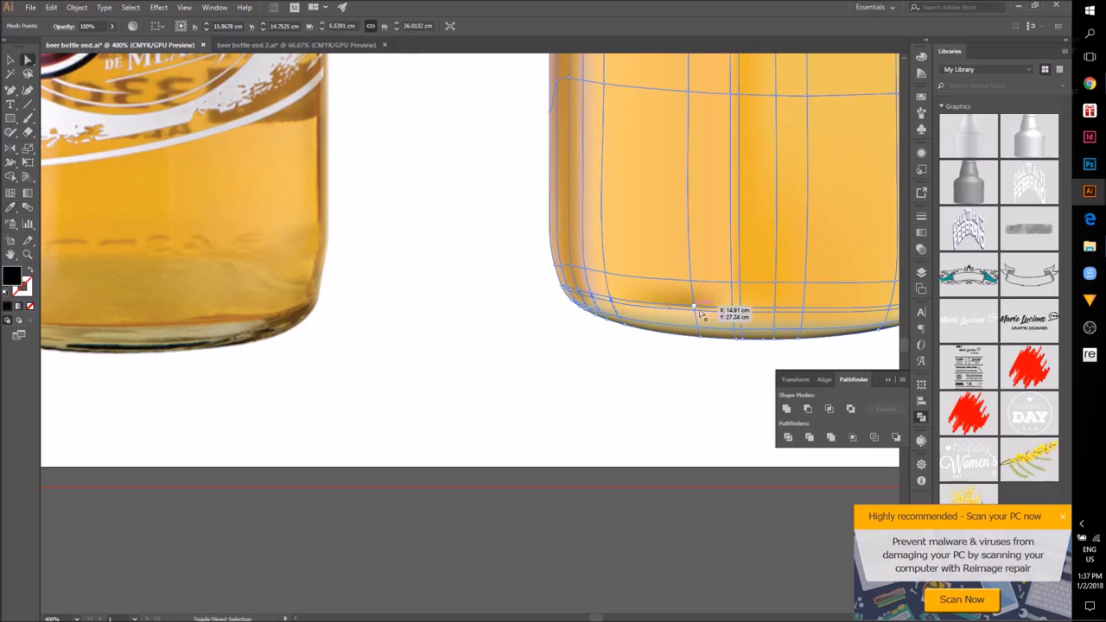
left_click_drag(893, 316, 629, 321)
scroll(743, 372, "up", 3)
scroll(432, 360, "down", 4)
left_click_drag(346, 361, 622, 414)
left_click(11, 207)
left_click(646, 389)
scroll(646, 390, "down", 2)
scroll(621, 414, "up", 5)
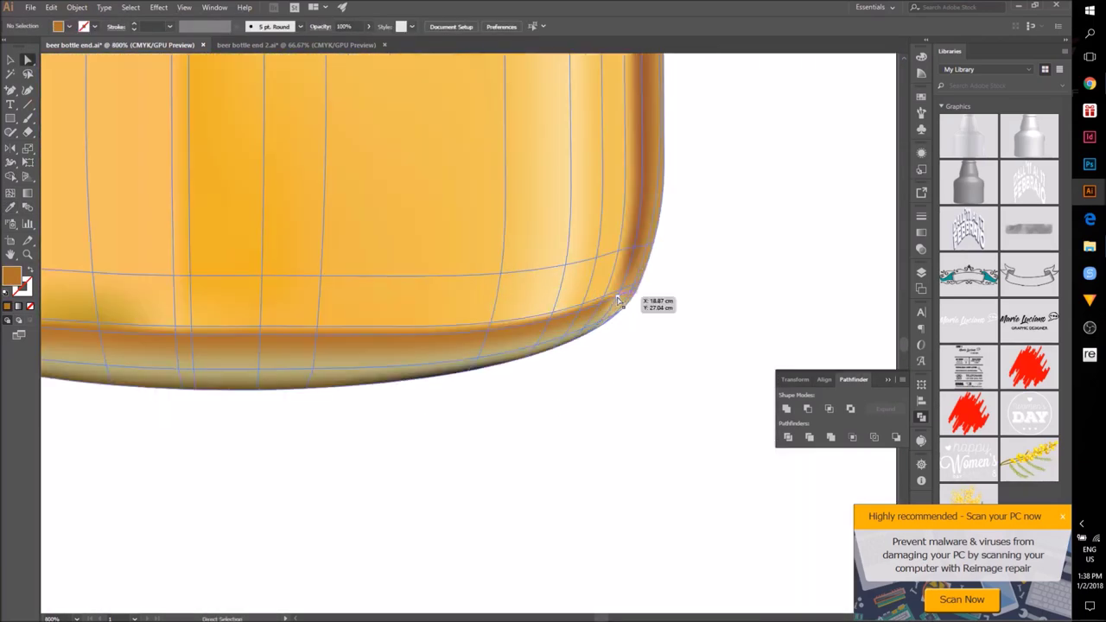
Step: Colour the mesh points at the bottle's lower right corner with brown sampled from the photo's base
scroll(525, 360, "down", 4)
left_click(10, 207)
left_click(147, 315)
left_click(492, 445)
scroll(491, 446, "up", 1)
left_click(10, 207)
scroll(563, 474, "down", 1)
left_click_drag(562, 474, 689, 445)
Step: Darken further mesh points around the base corners with dark brown sampled from the photo's bottom edge
left_click(777, 317)
scroll(548, 343, "up", 2)
left_click(547, 240)
left_click(548, 243)
left_click_drag(216, 371, 697, 362)
left_click(10, 208)
scroll(439, 461, "down", 3)
left_click(439, 461)
Step: Recolour individual mesh points at the outer edge of the lower right corner with golden brown sampled from the photo
scroll(380, 493, "down", 2)
scroll(341, 474, "up", 4)
left_click(736, 312)
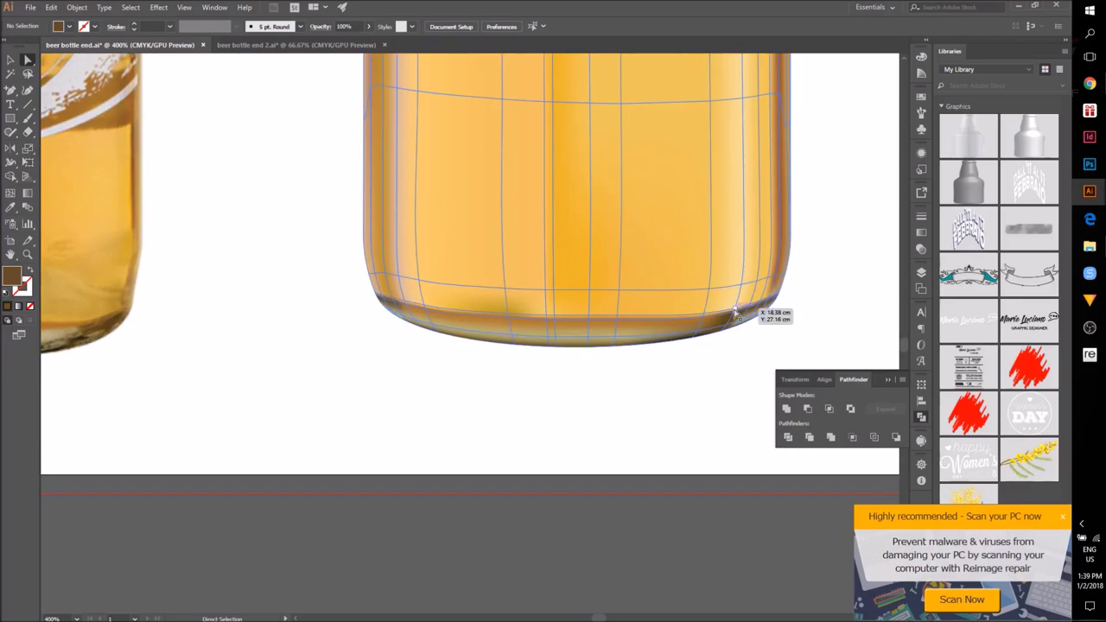
left_click(560, 451)
scroll(596, 285, "up", 2)
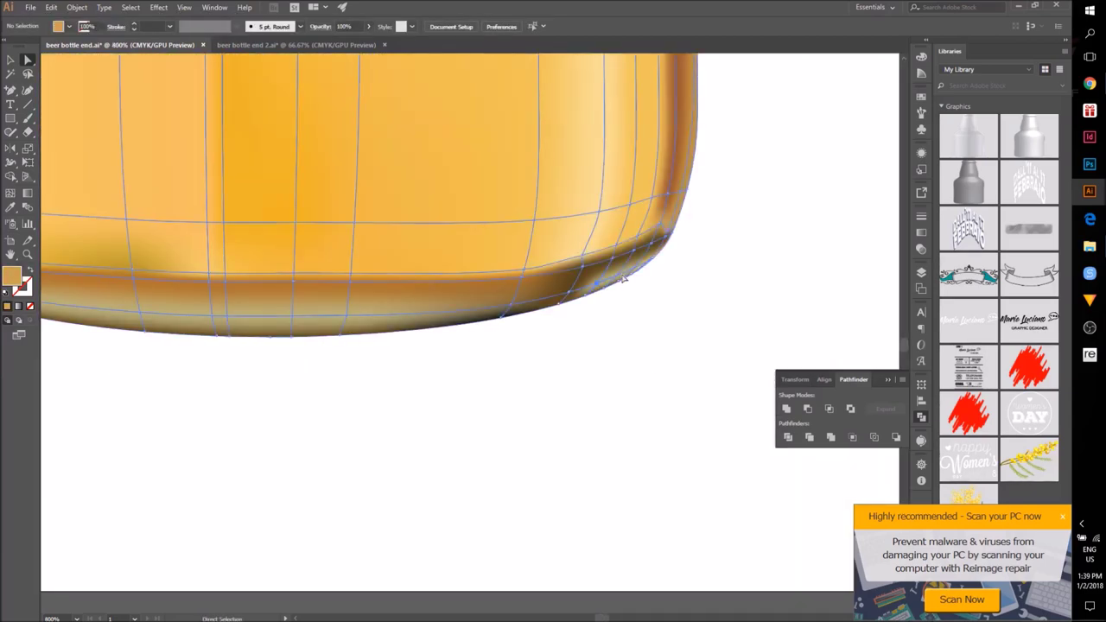
left_click(353, 529)
scroll(660, 433, "down", 6)
scroll(689, 467, "up", 2)
left_click(10, 208)
left_click(178, 324)
Step: Add two closely spaced horizontal mesh lines across the body a little above the base
left_click(10, 193)
left_click(543, 322)
scroll(541, 395, "up", 2)
left_click(554, 251)
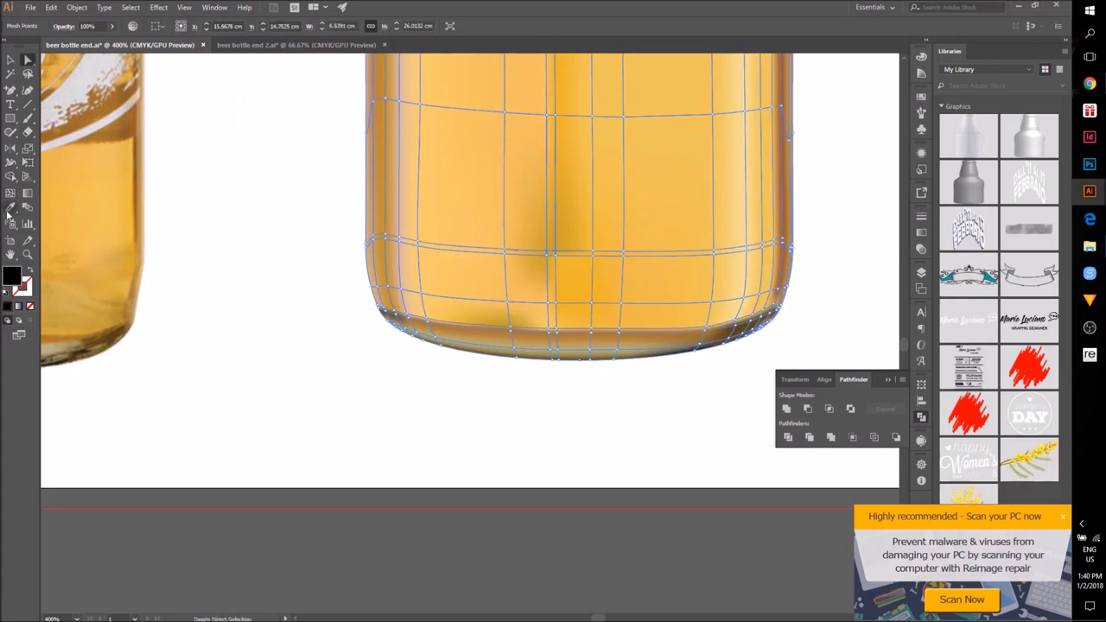
Step: Colour the points on the lower of the two new mesh lines with ochre sampled from the photo's bottom band
left_click(7, 210)
left_click(95, 281)
left_click_drag(242, 417, 277, 427)
left_click(372, 441)
scroll(389, 444, "down", 3)
scroll(447, 444, "up", 3)
left_click(692, 301)
left_click_drag(551, 334, 497, 344)
scroll(498, 344, "down", 3)
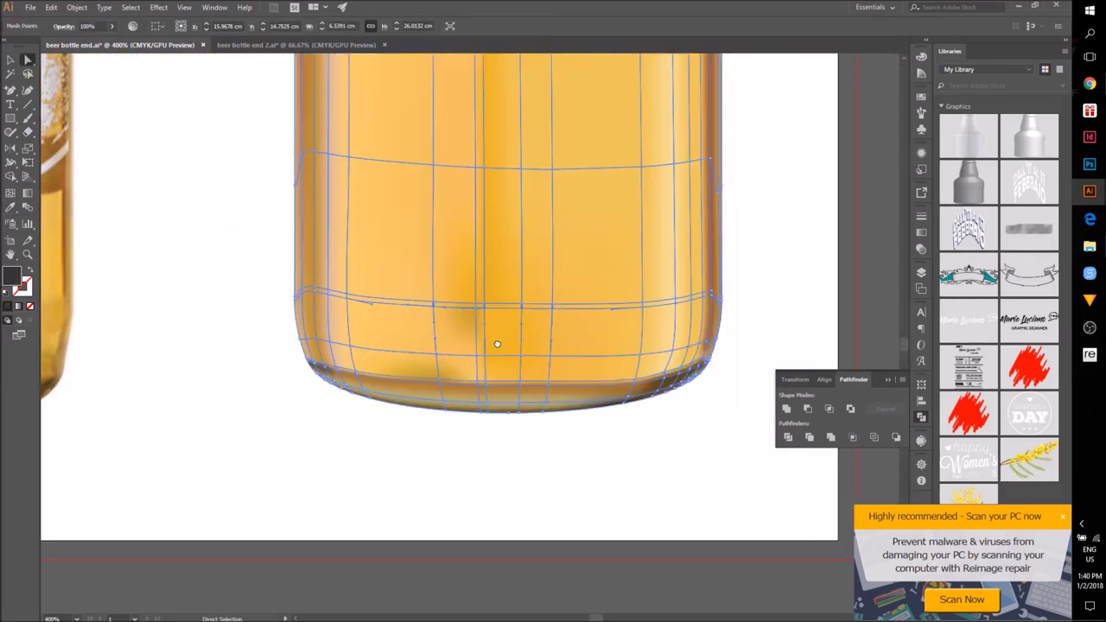
key("i")
left_click(376, 382)
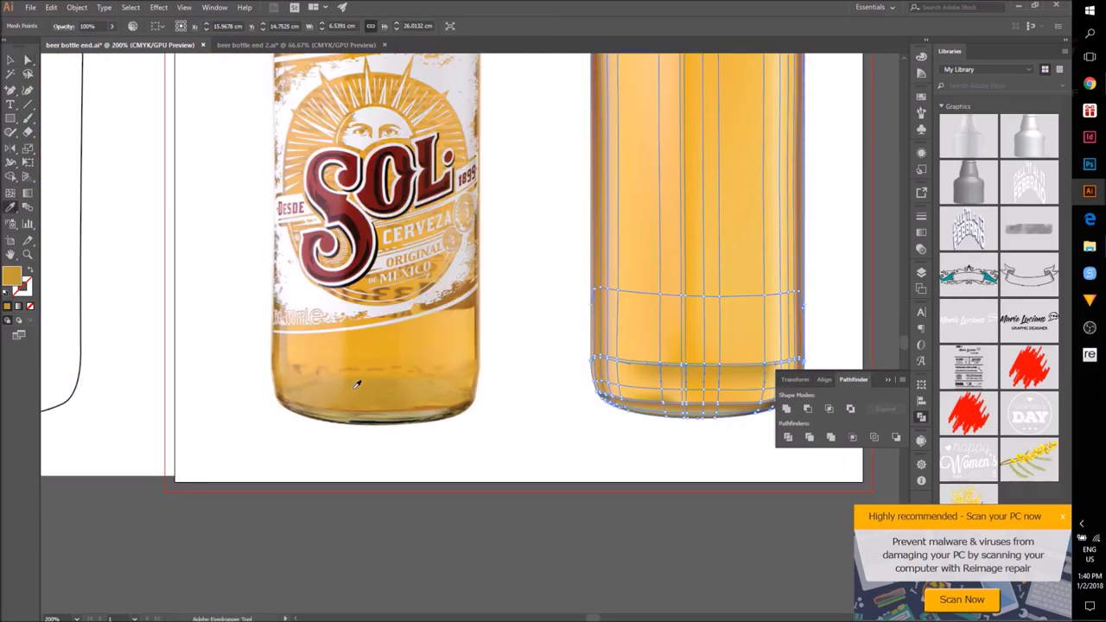
left_click(28, 60)
left_click(371, 440)
scroll(553, 414, "up", 1)
Step: Add another horizontal mesh line through the ochre band, between the paired lines and the base
left_click(10, 194)
left_click(593, 202)
left_click(27, 60)
left_click(360, 351)
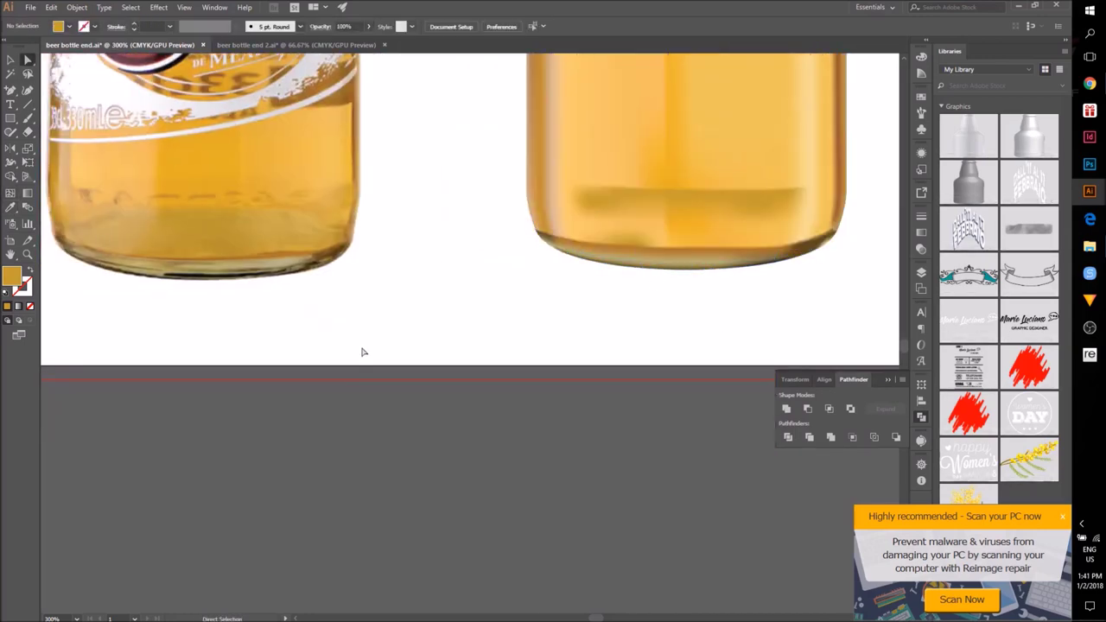
Step: Colour the mesh point at the left end of the ochre band with tan sampled from the photo's lower left side
scroll(528, 303, "up", 1)
left_click_drag(527, 311, 686, 391)
left_click(713, 280)
key("i")
left_click(102, 304)
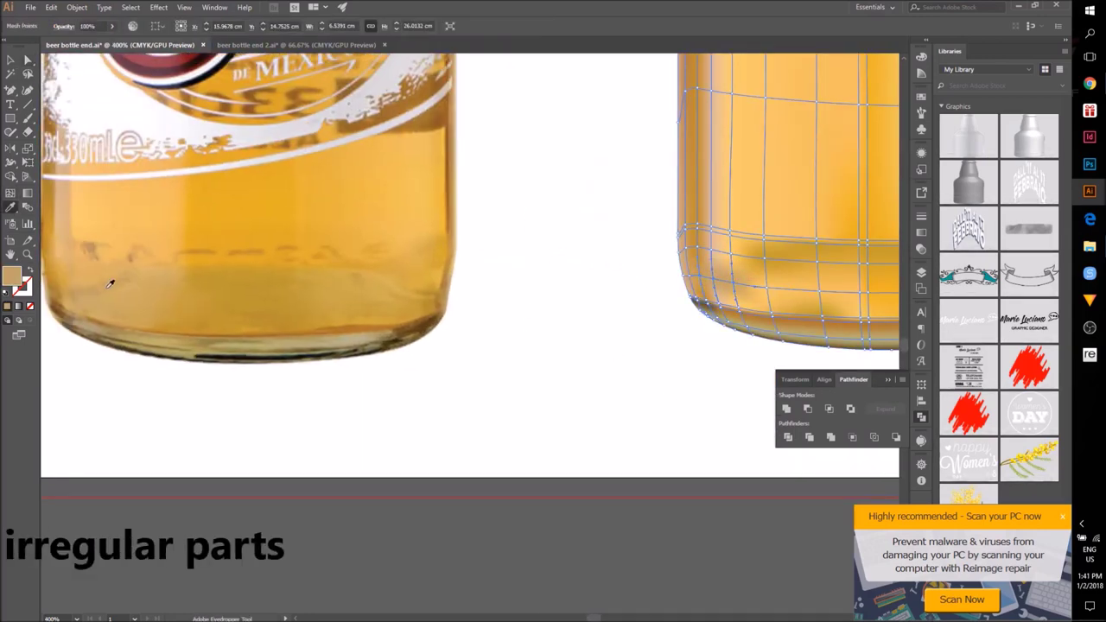
left_click(108, 282)
key("a")
left_click(517, 431)
left_click_drag(517, 431, 365, 446)
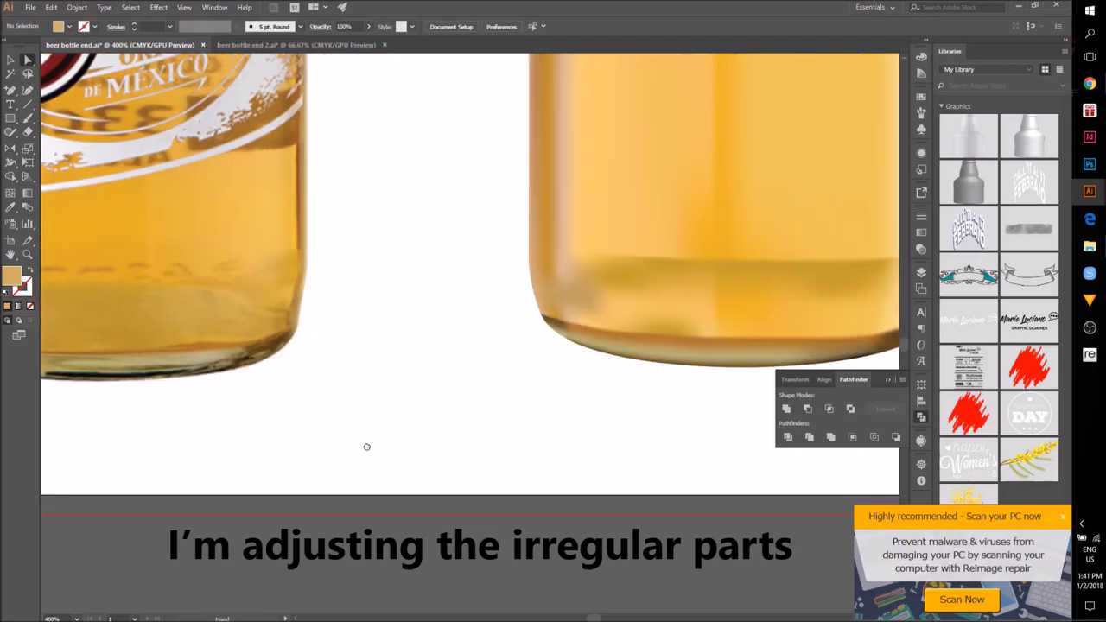
Step: Colour the mesh points in the lower part of the band with darker gold sampled from the photo's bottom band
scroll(366, 447, "down", 1)
left_click(532, 357)
key("i")
left_click(84, 363)
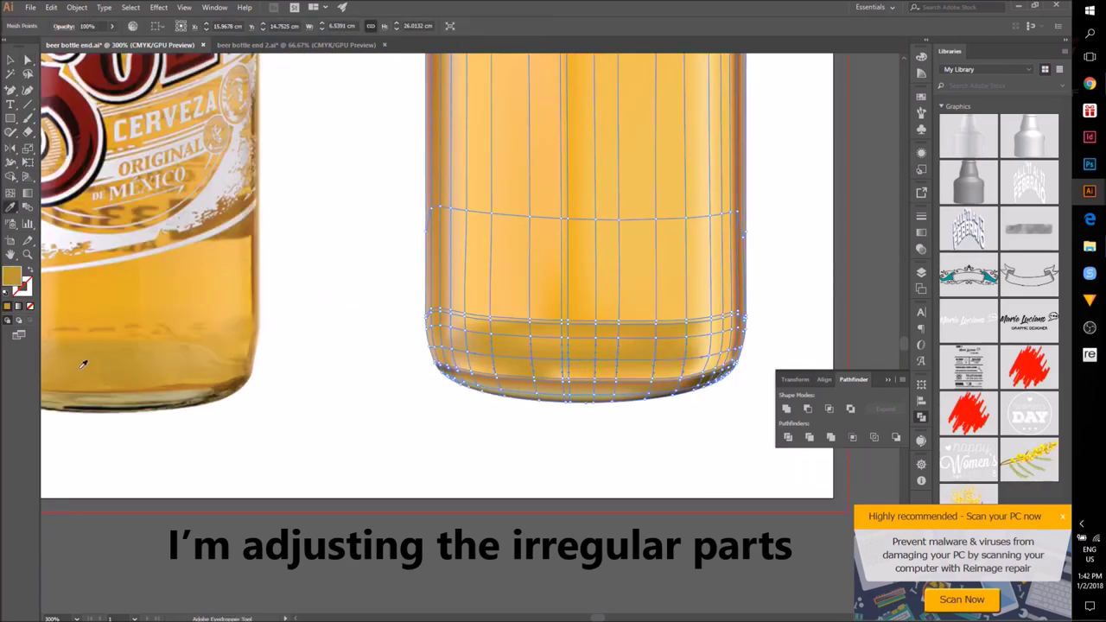
key("a")
left_click_drag(519, 483, 506, 365)
left_click(587, 533)
Step: Select the mesh points just above the base rim and colour them golden ochre sampled from the photo
scroll(579, 425, "up", 2)
left_click(591, 269)
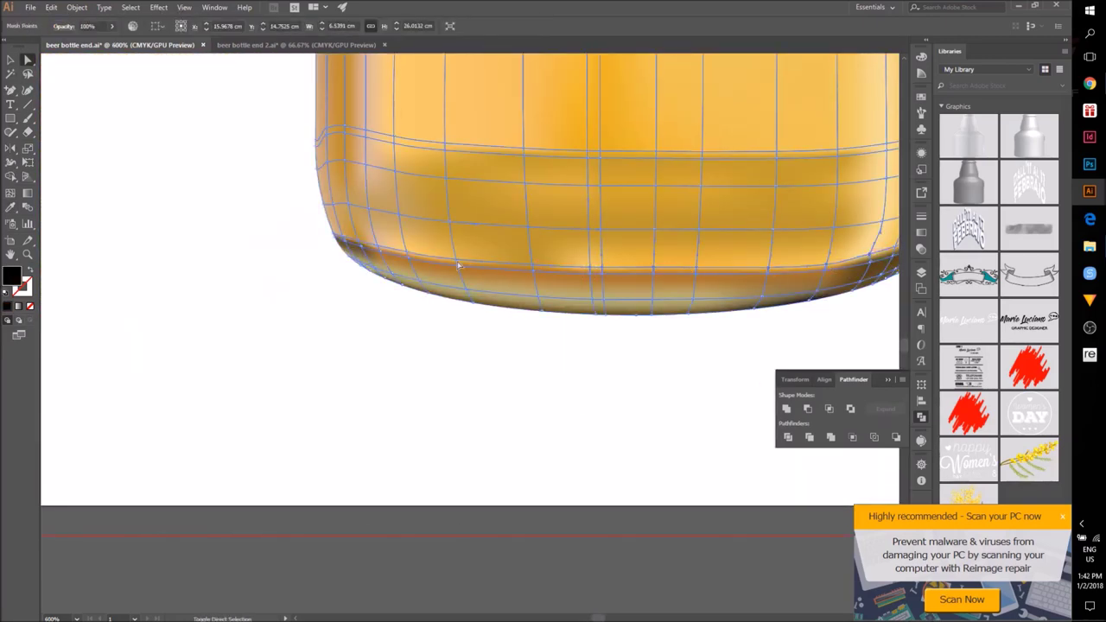
scroll(459, 266, "down", 4)
key("i")
left_click(220, 350)
key("a")
scroll(434, 548, "down", 3)
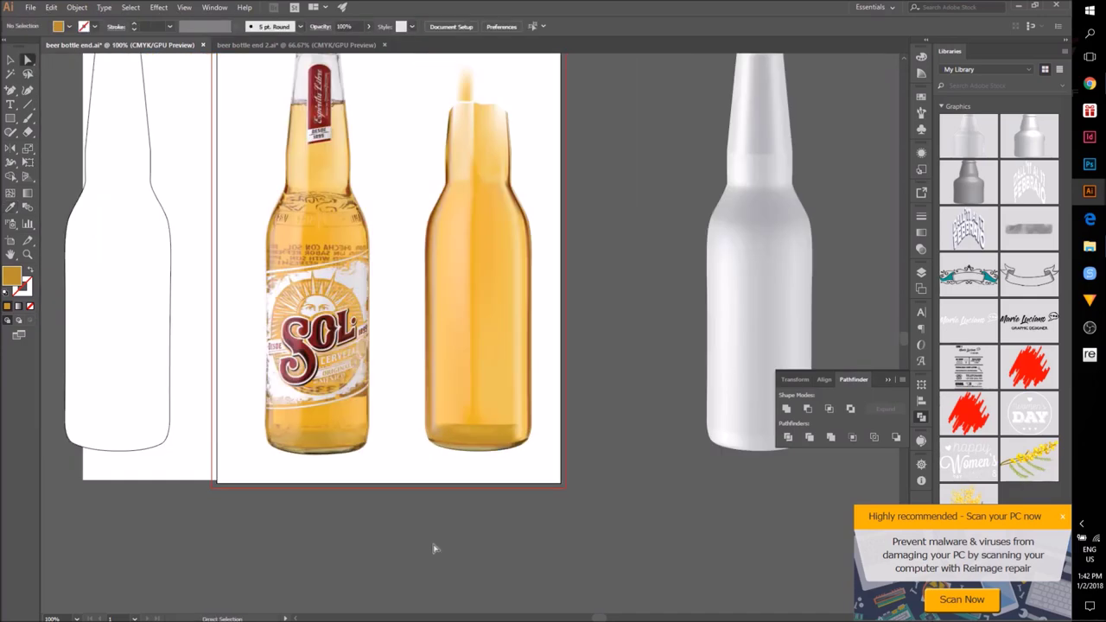
Step: Colour the mesh points at the right end of the band near the base corner with gold sampled from the photo
scroll(600, 441, "up", 6)
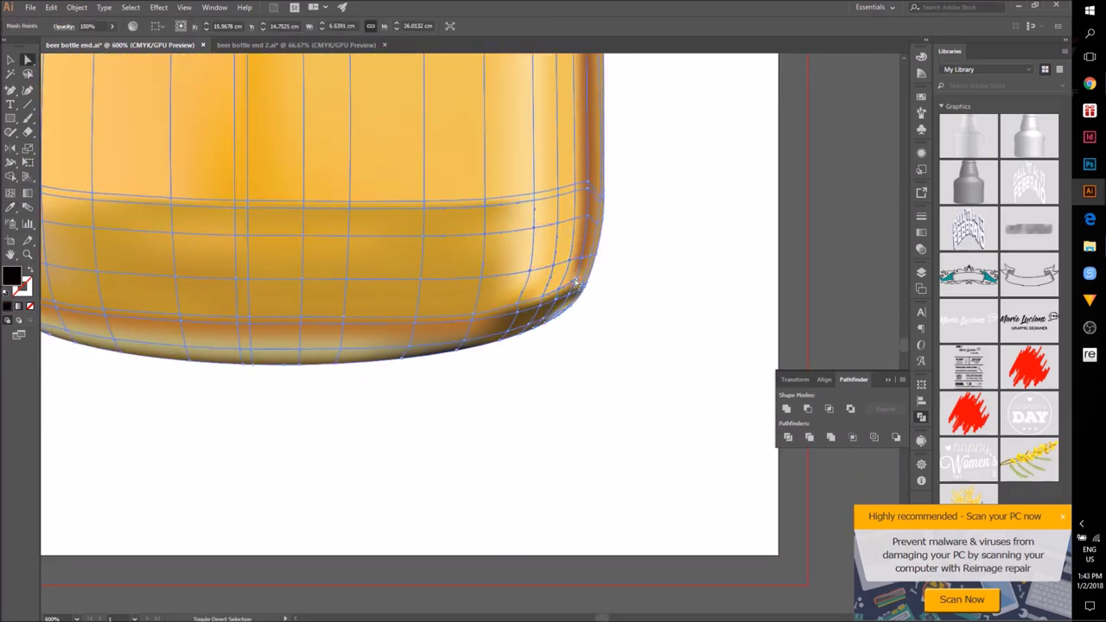
key("i")
scroll(578, 284, "down", 2)
left_click_drag(108, 349, 249, 396)
left_click(691, 496)
scroll(674, 499, "down", 3)
scroll(691, 496, "up", 4)
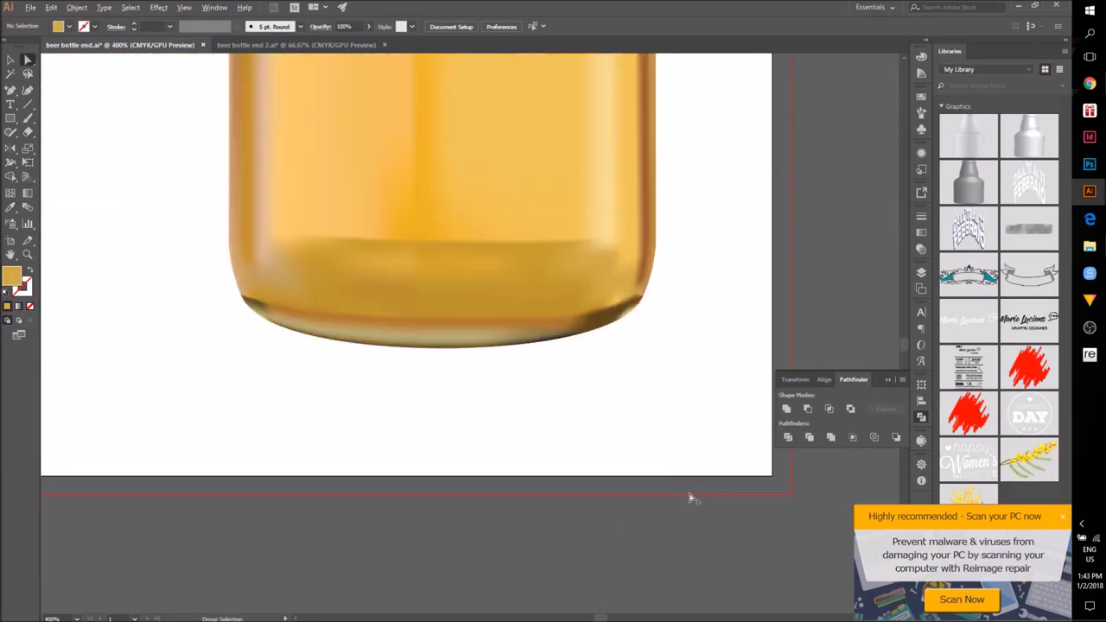
Step: Recolour the mesh points at the left end of the band with golden tan sampled from the photo's lower left side
left_click(280, 227)
left_click_drag(280, 228, 695, 264)
left_click_drag(397, 302, 468, 279)
left_click(128, 299)
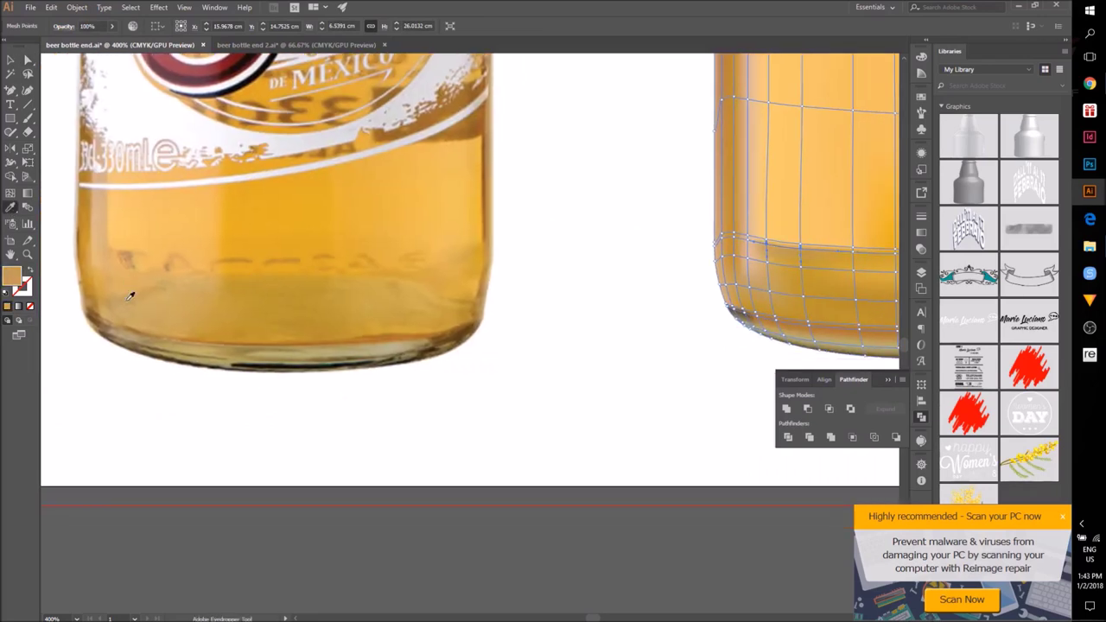
scroll(506, 395, "down", 2)
scroll(526, 279, "up", 2)
scroll(535, 449, "down", 2)
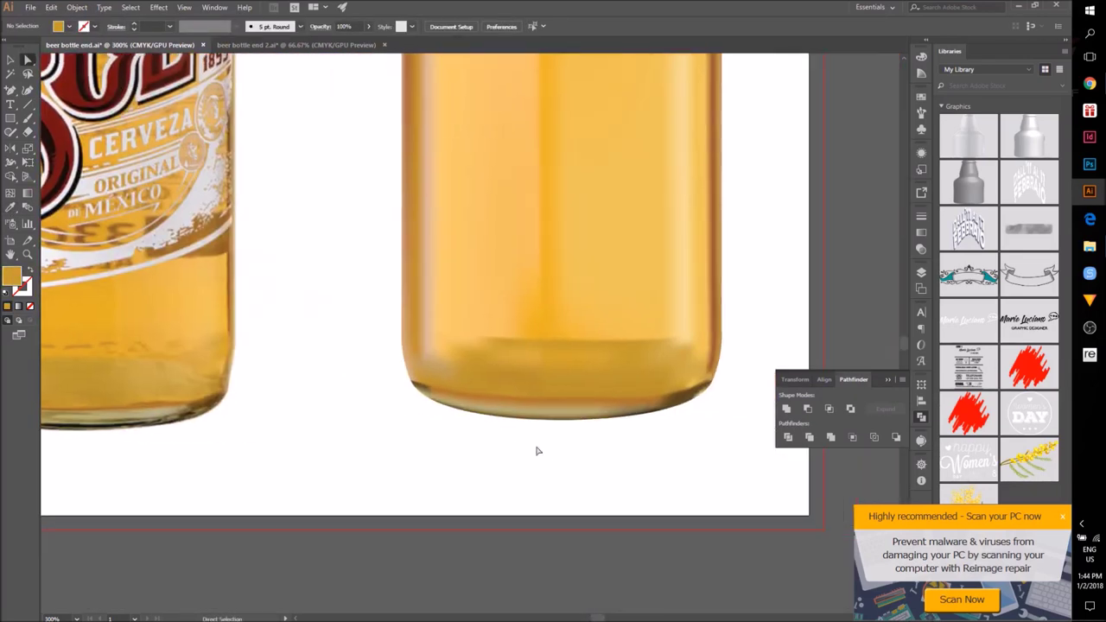
Step: Nudge the mesh points near the band's upper left end downward and colour the upper one light amber
scroll(419, 432, "up", 2)
key("Down")
key("Down")
key("Down")
left_click(421, 434)
scroll(421, 434, "down", 2)
scroll(472, 354, "up", 2)
left_click(291, 326)
left_click(10, 207)
left_click(366, 327)
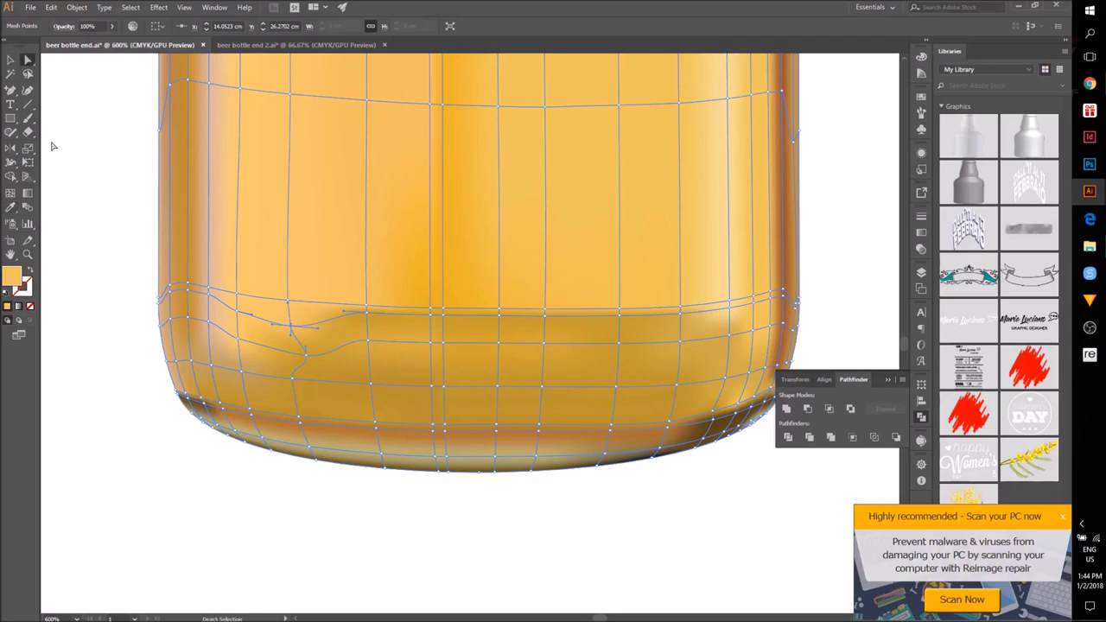
left_click(28, 60)
Step: Move individual mesh points along the band's top edge to curve its outer ends downward
scroll(509, 311, "down", 3)
left_click(545, 445)
scroll(596, 324, "up", 2)
left_click_drag(517, 296, 514, 307)
left_click(545, 445)
scroll(519, 363, "down", 2)
scroll(476, 259, "up", 2)
left_click_drag(455, 252, 448, 251)
left_click(478, 455)
scroll(479, 455, "down", 2)
scroll(471, 328, "up", 2)
Step: Colour the mesh point at the band's upper left dip with the amber sampled from the photo's lower body
left_click(622, 286)
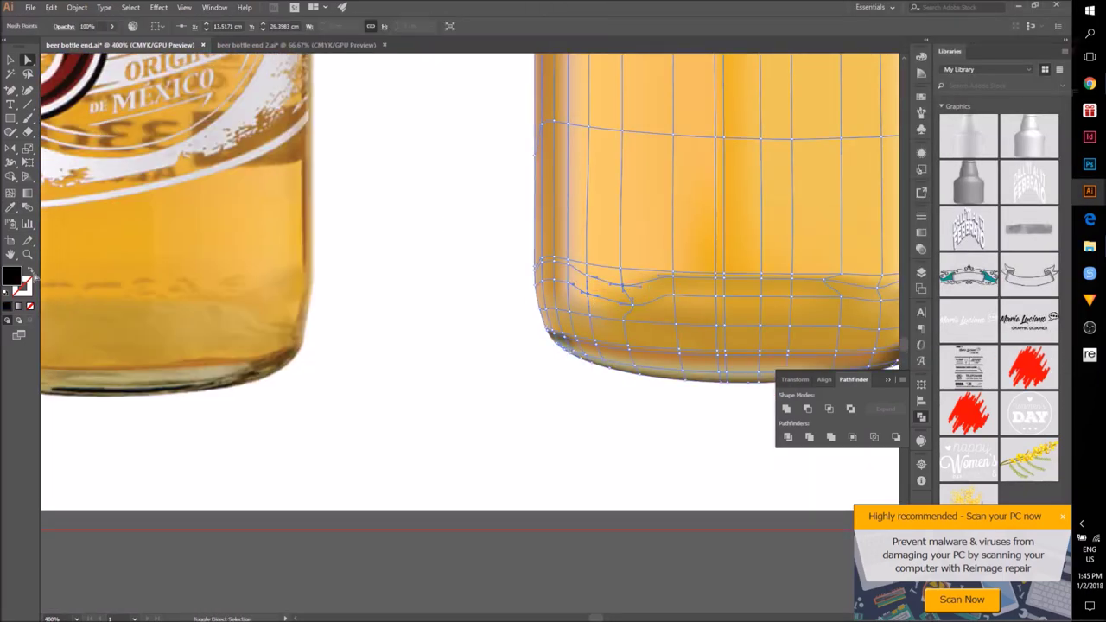
left_click_drag(470, 329, 681, 324)
key("i")
left_click(160, 291)
key("a")
left_click(240, 417)
Step: Select the points on the left-of-centre vertical mesh line at the neck base, shoulder and lower body and colour them amber sampled from the photo
scroll(240, 417, "down", 4)
scroll(454, 427, "up", 3)
scroll(563, 379, "down", 5)
scroll(340, 343, "up", 4)
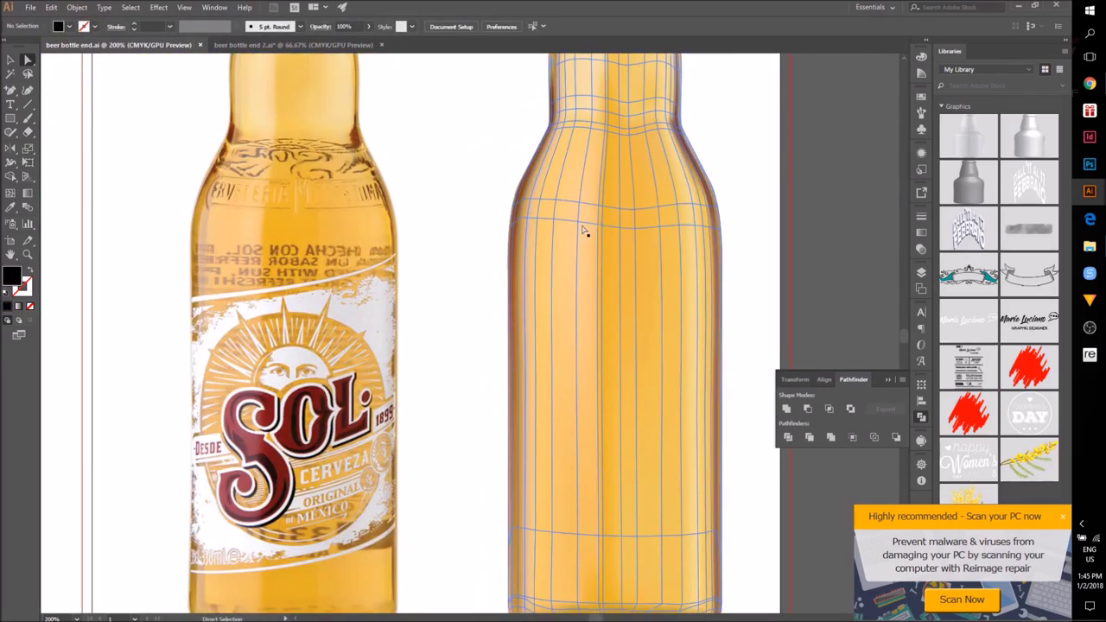
left_click(598, 225)
left_click(605, 128, "shift")
left_click(600, 534, "shift")
key("i")
left_click(286, 228)
key("a")
left_click(100, 129)
scroll(241, 381, "down", 1)
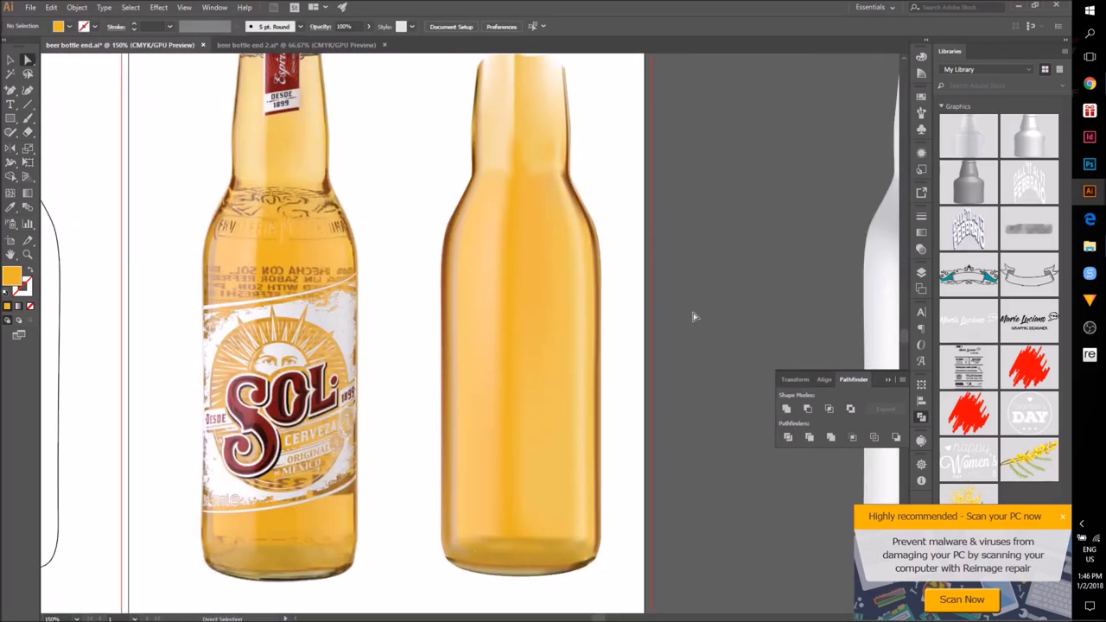
Step: Recolour the mesh point on the left side of the lower body with amber sampled from the photo's lower left side
left_click(460, 497)
key("i")
left_click(222, 529)
key("a")
left_click(406, 346)
Step: Colour the central mesh point at the bottom of the neck with light amber sampled from the photo's neck
scroll(414, 276, "up", 2)
left_click(615, 376)
key("i")
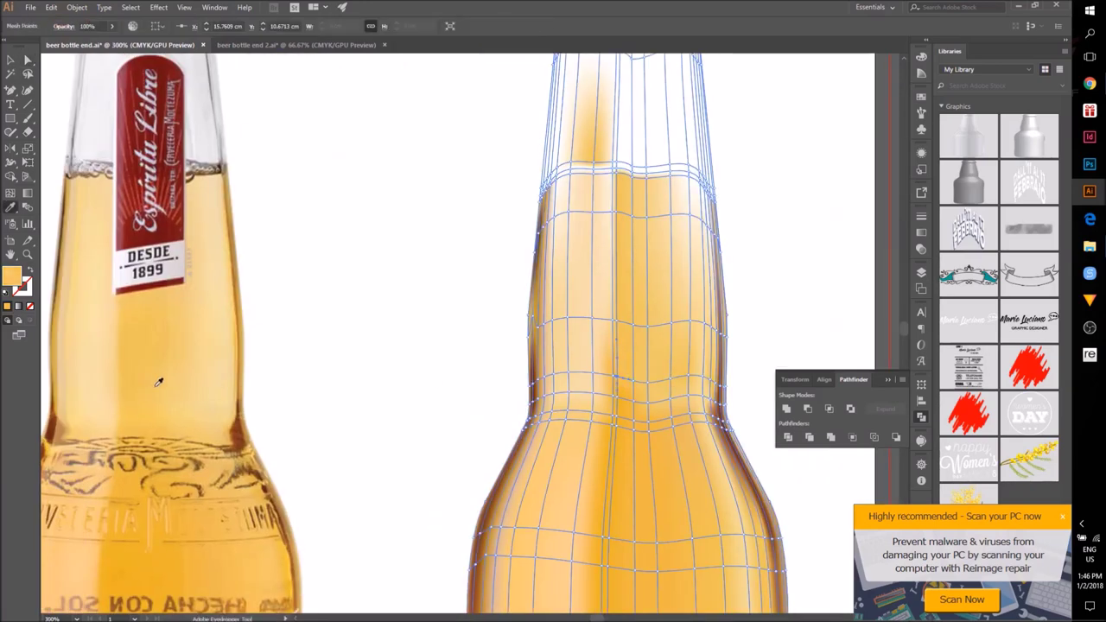
key("a")
left_click(370, 271)
left_click_drag(370, 269, 307, 202)
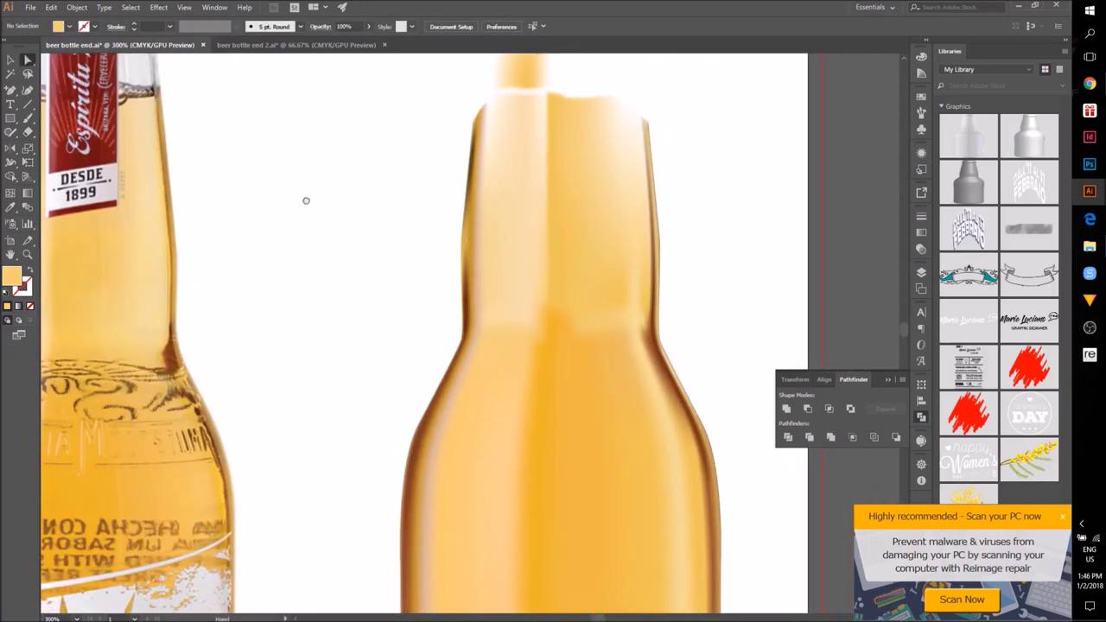
Step: Colour the mesh points on the left edge where the neck meets the shoulder with brown sampled from the photo
left_click_drag(371, 370, 584, 306)
scroll(585, 306, "up", 1)
left_click(731, 260)
left_click(11, 211)
left_click(88, 298)
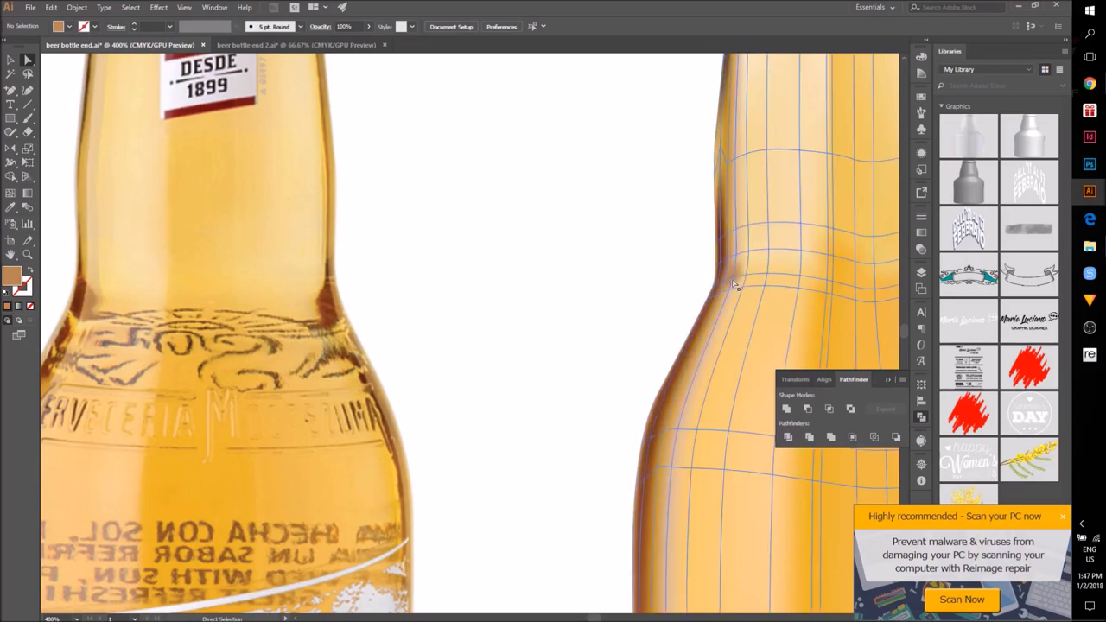
left_click(82, 314)
key("a")
left_click(434, 165)
scroll(435, 165, "down", 3)
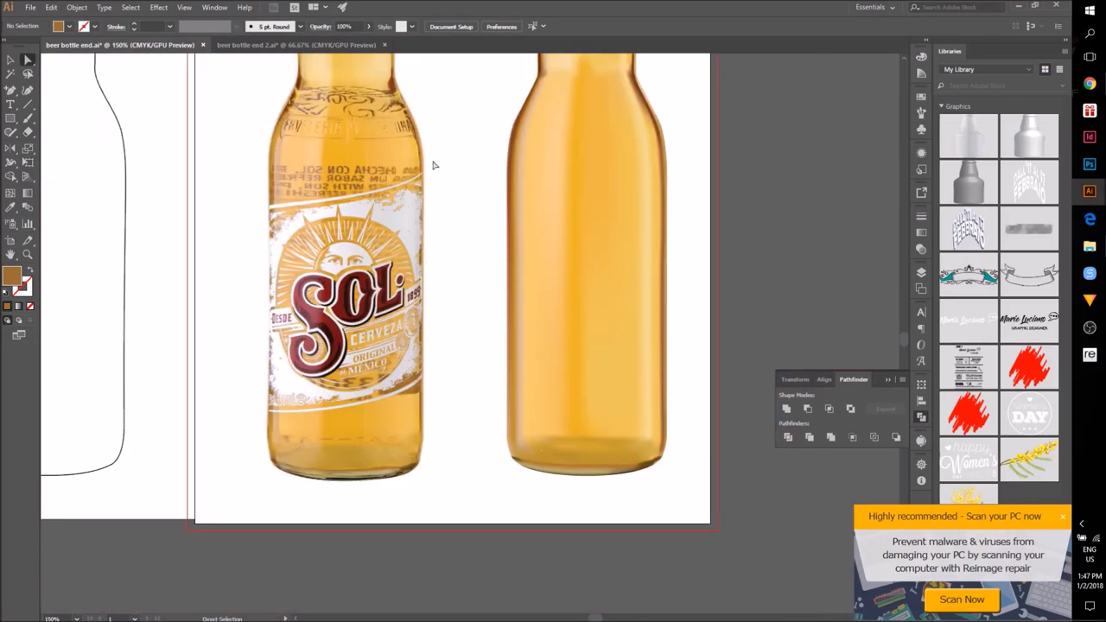
Step: Colour the mesh points along the edge of the bottle's shoulder with dark brown sampled from the photo
scroll(449, 165, "up", 2)
key("a")
left_click(469, 291)
left_click(11, 208)
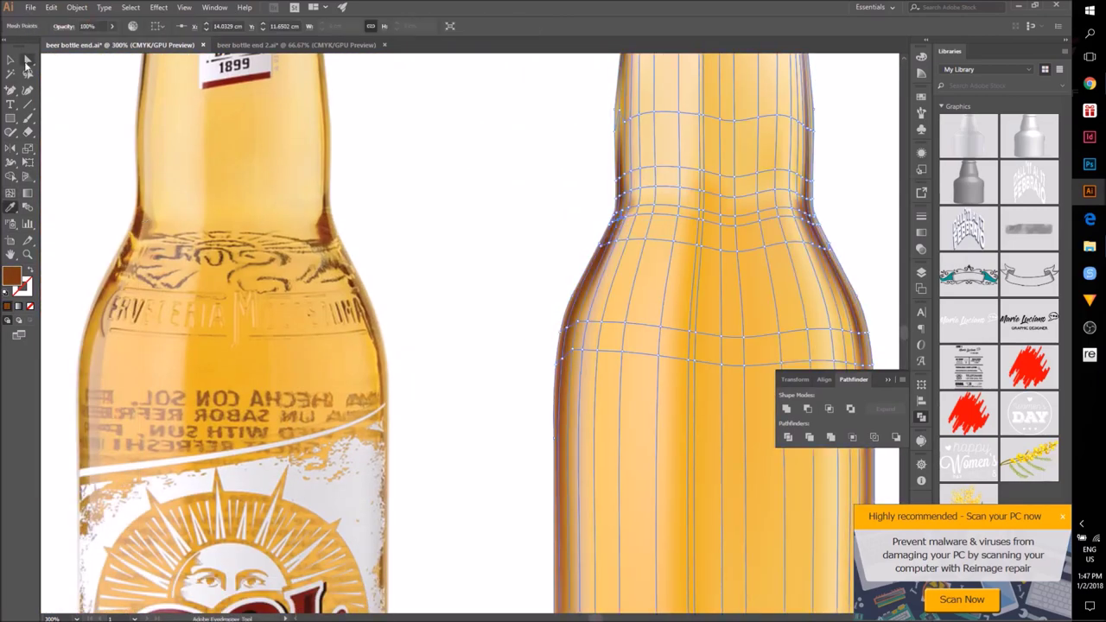
key("a")
left_click(602, 308)
Step: Select the mesh points on the left side of the clear glass neck and colour them pale grey sampled from the photo
scroll(602, 308, "down", 2)
scroll(602, 260, "up", 2)
left_click_drag(605, 172, 834, 333)
left_click(615, 343)
key("i")
left_click(126, 318)
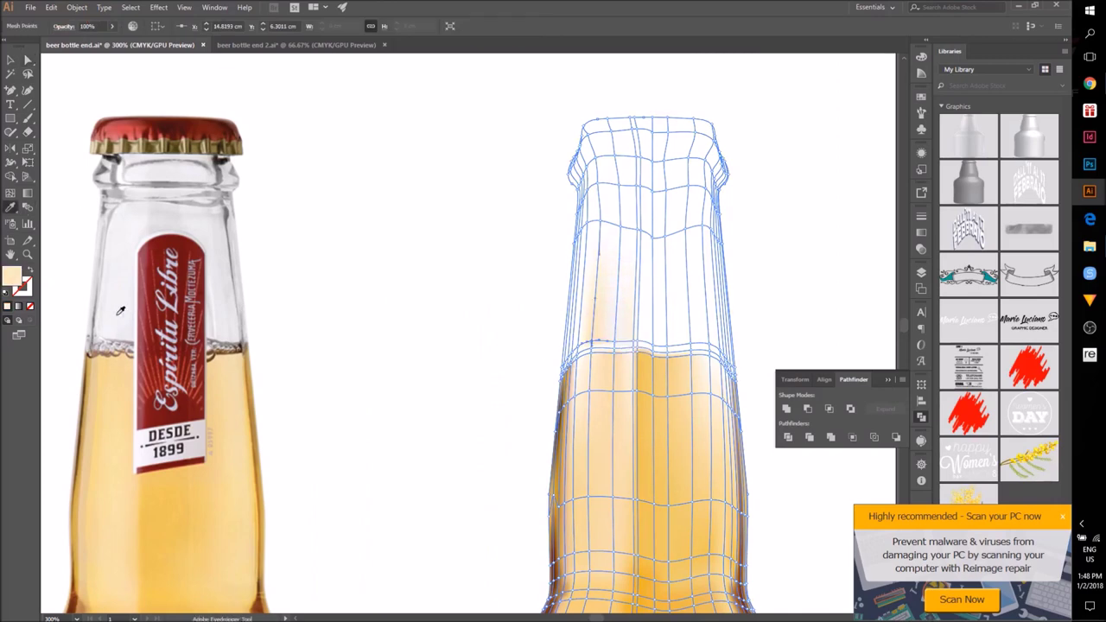
left_click_drag(540, 291, 623, 271)
Step: Dismiss the scan advertisement and collapse the Pathfinder panel to clear the drawing area
left_click(1062, 516)
left_click(888, 381)
scroll(639, 346, "up", 1)
Step: Colour the mesh points along the left outer edge of the clear neck and lip with grey sampled from the photo
left_click_drag(495, 184, 589, 218)
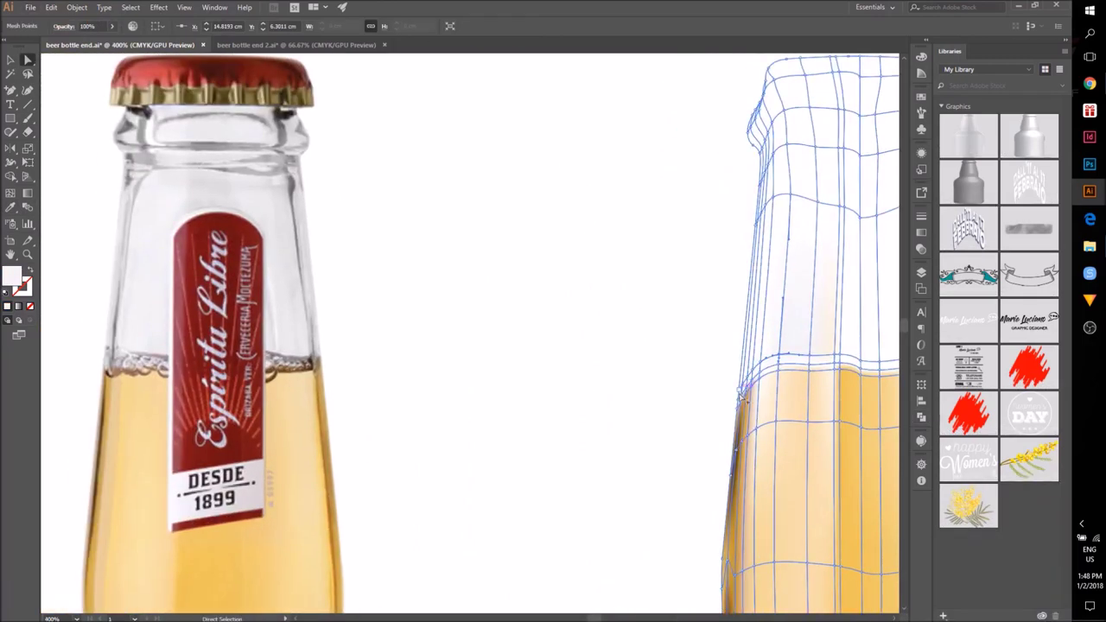
scroll(744, 395, "up", 1)
left_click_drag(650, 257, 590, 298)
scroll(733, 217, "up", 3)
scroll(262, 351, "down", 4)
left_click(203, 315)
key("a")
left_click(553, 304)
Step: Select the mesh points on the inner vertical line at the clear neck's left side and sample a light tone for them
left_click_drag(668, 299, 637, 301)
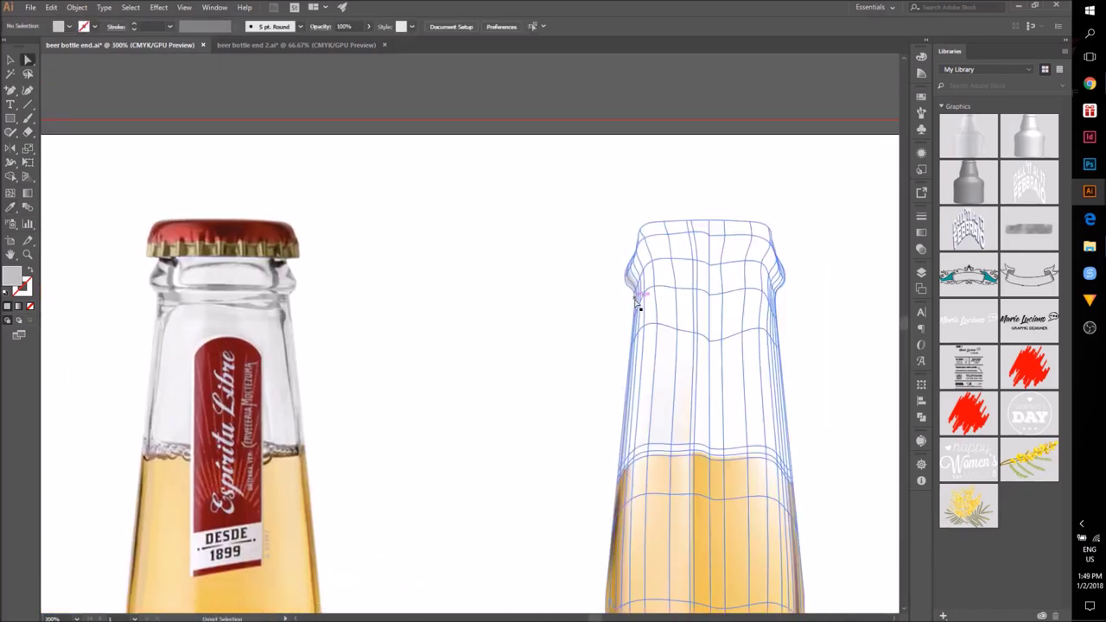
scroll(639, 458, "up", 3)
left_click(614, 461)
left_click_drag(637, 126, 681, 267)
scroll(682, 184, "down", 4)
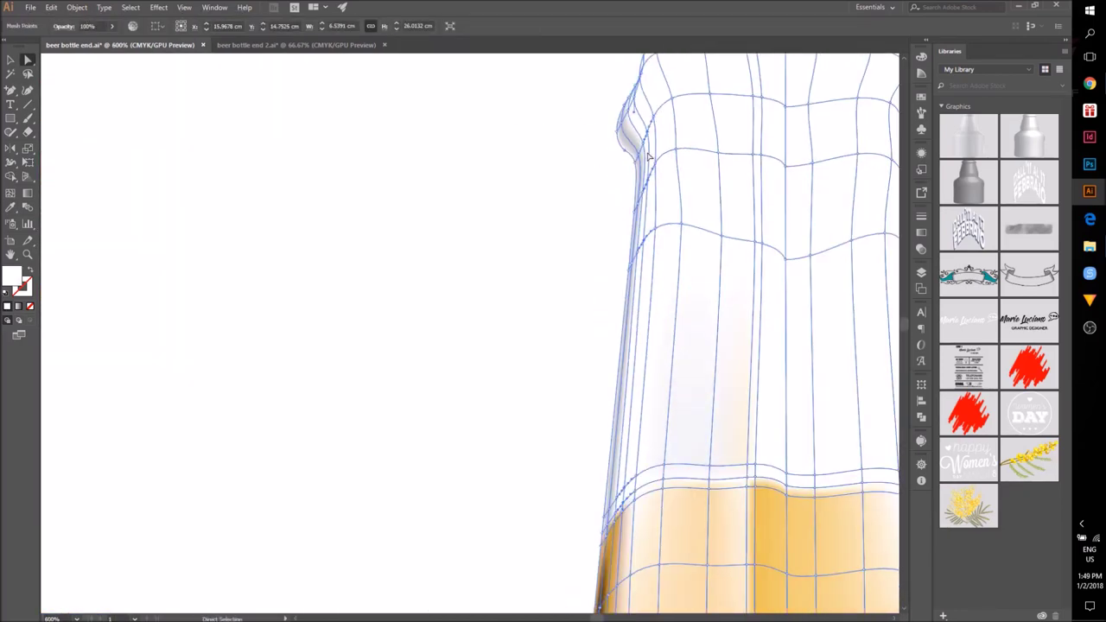
key("i")
scroll(419, 336, "up", 1)
left_click(539, 337)
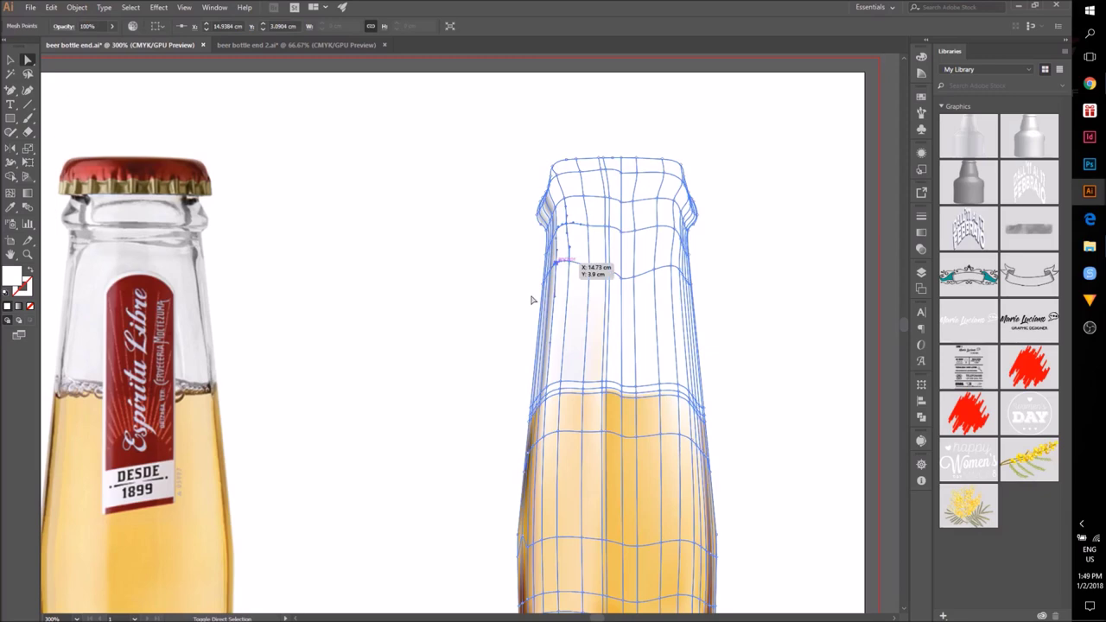
Step: Colour the inner left mesh line's points, up to the lip's corner, with grey sampled from the photo's neck edge
key("a")
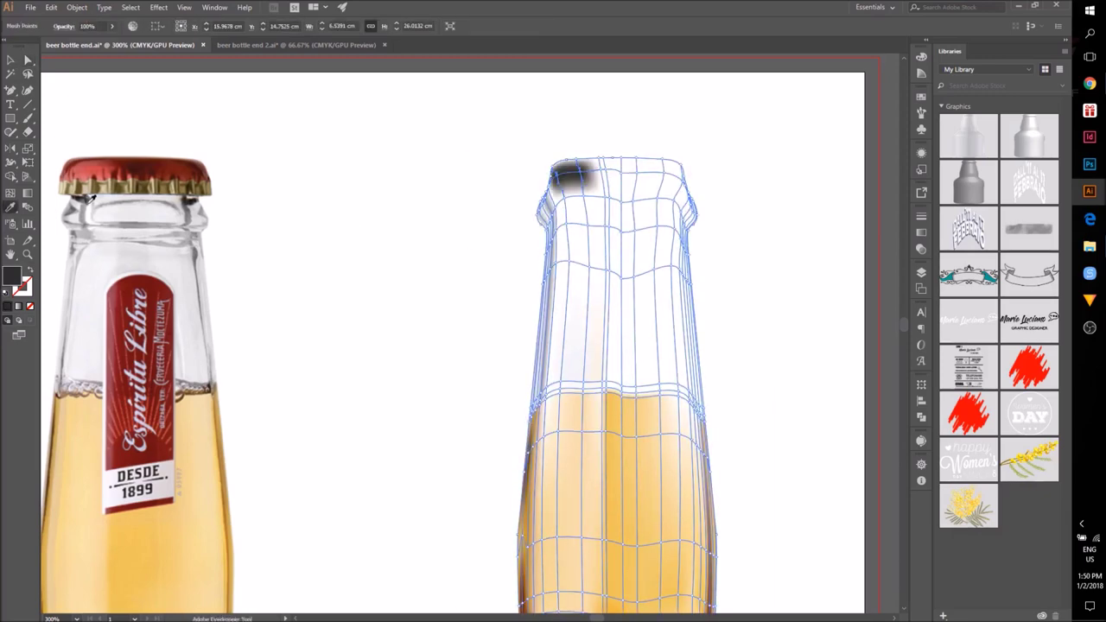
left_click(83, 244)
key("a")
Step: Select the mesh points along the right outer edge from the liquid line to the lip and colour them grey sampled from the photo
left_click(395, 366)
scroll(748, 355, "up", 3)
left_click(632, 516)
left_click(630, 496, "shift")
left_click(597, 166, "shift")
scroll(593, 104, "up", 2)
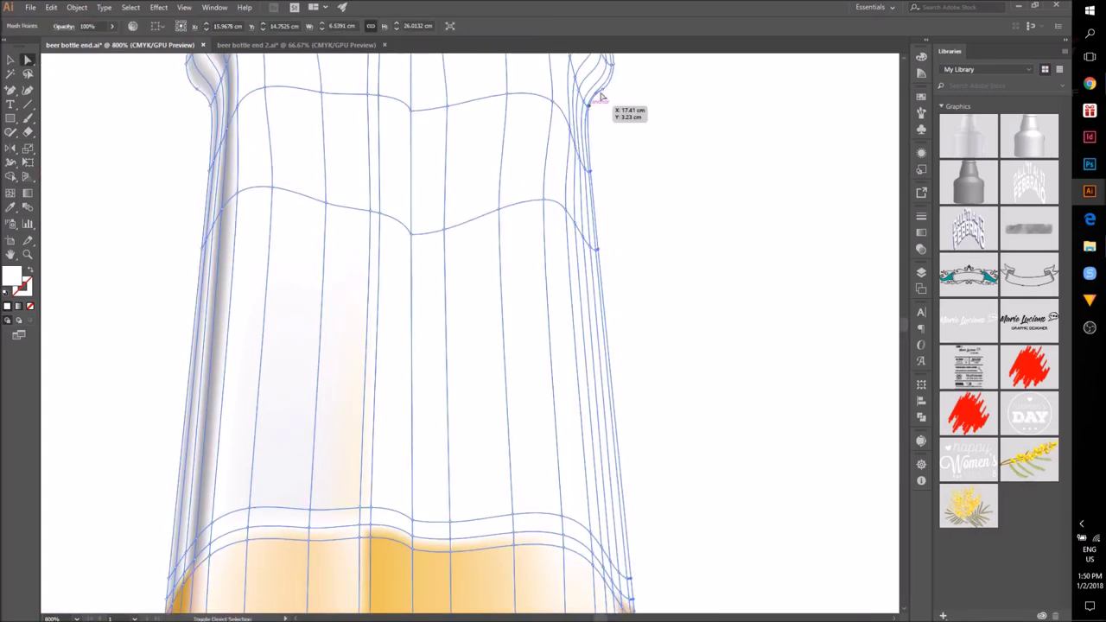
left_click(591, 105, "shift")
scroll(596, 105, "up", 2)
left_click(613, 120, "shift")
scroll(187, 355, "down", 2)
scroll(204, 322, "left", 6)
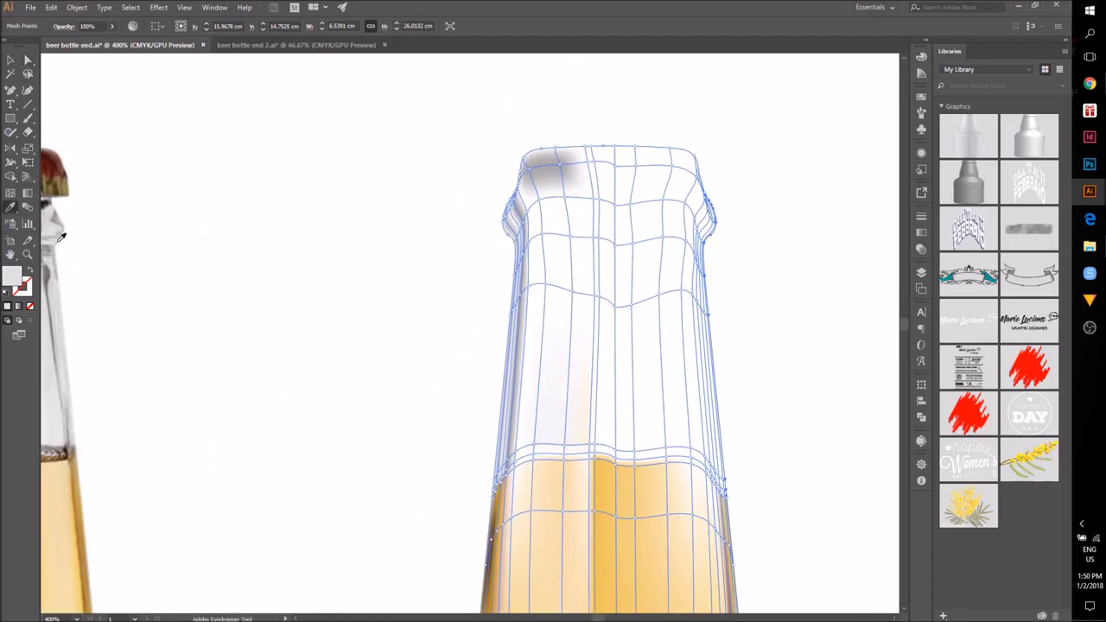
left_click(46, 205)
Step: Undo the last change and resample grey from the photo's right neck edge for the right-edge mesh points
key("a")
left_click(114, 110)
key("ctrl+z")
key("i")
left_click(52, 277)
Step: Select the inner mesh points along the right side of the clear neck and lip and colour them mid grey sampled from the photo
key("a")
left_click(770, 274)
scroll(816, 462, "up", 3)
left_click(660, 533)
left_click(647, 490, "shift")
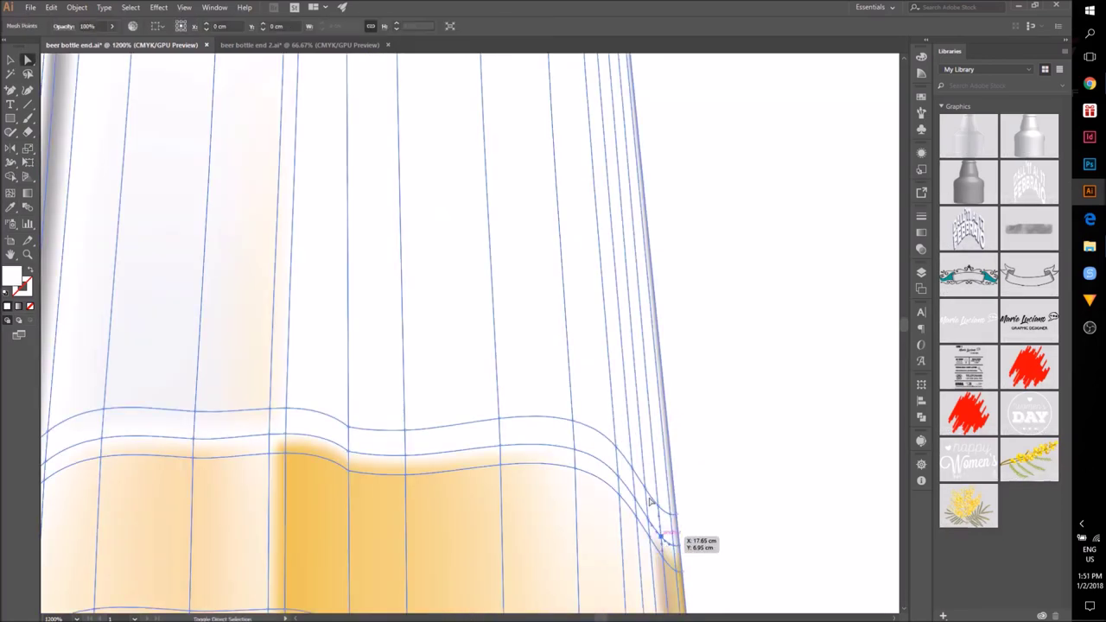
scroll(646, 484, "up", 5)
left_click(609, 139, "shift")
scroll(609, 139, "up", 3)
left_click(597, 103, "shift")
scroll(598, 102, "up", 3)
scroll(602, 104, "down", 4)
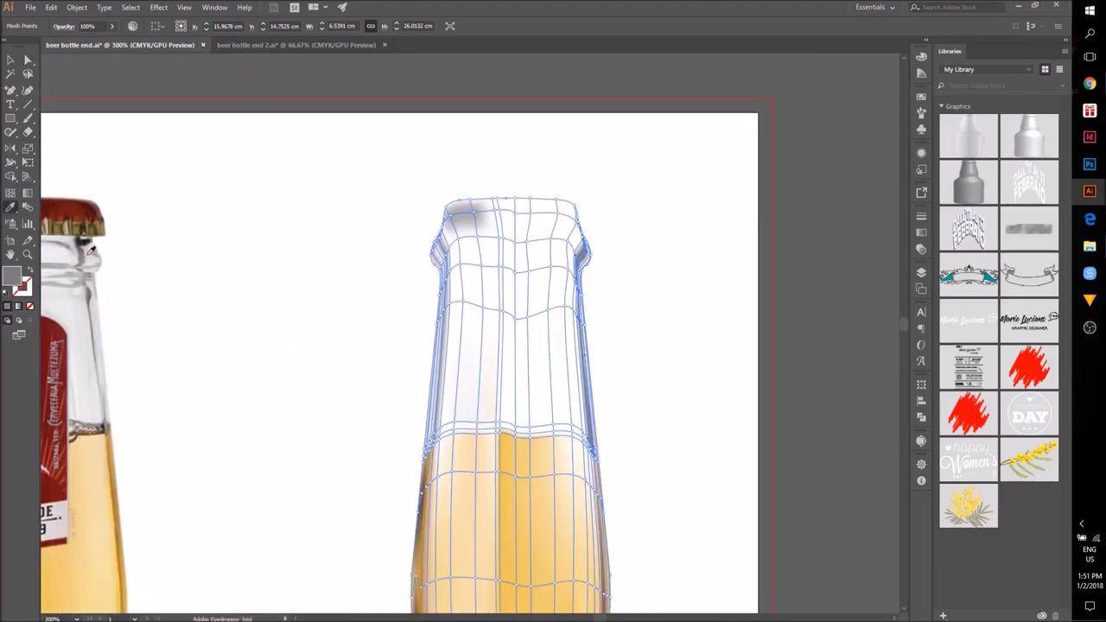
left_click(86, 130)
left_click_drag(401, 276, 507, 268)
left_click(121, 231)
Step: Add closely spaced horizontal mesh lines across the bottle's lip just below the rim
key("a")
key("super")
scroll(392, 240, "up", 1)
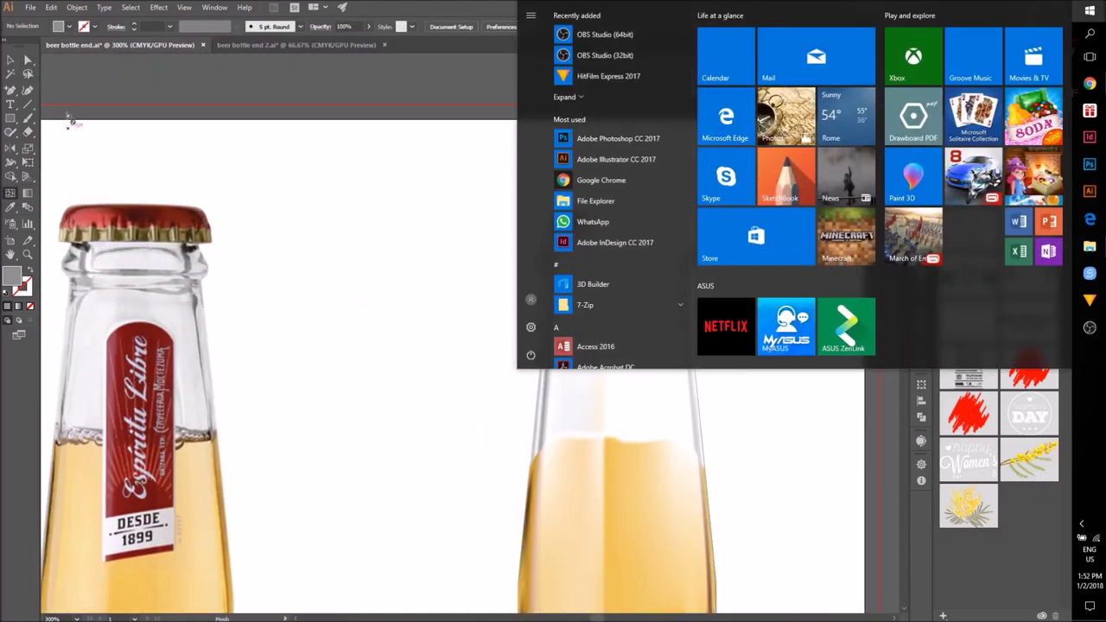
key("super")
scroll(640, 232, "up", 1)
Step: Select the mesh points along the middle of the new lip lines and colour them grey sampled from the photo
left_click(562, 221)
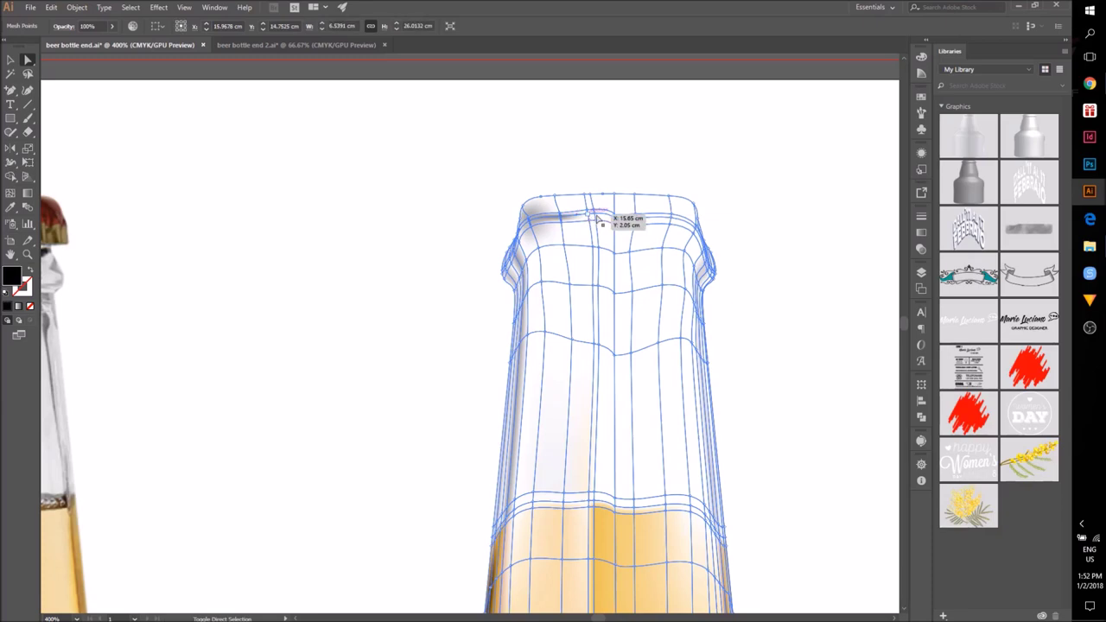
scroll(281, 353, "down", 1)
key("i")
left_click(108, 268)
key("a")
left_click(302, 370)
Step: Reposition the mesh points around the centre of the lip lines to even out the grey band
left_click_drag(301, 370, 385, 348)
scroll(700, 168, "up", 2)
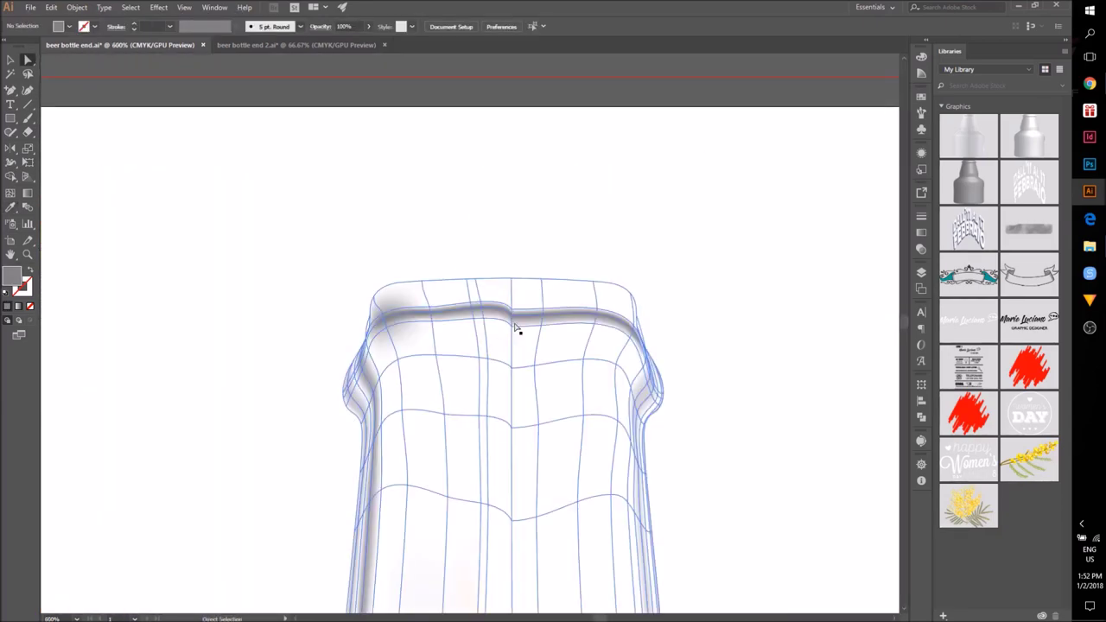
left_click_drag(513, 329, 514, 324)
scroll(513, 326, "up", 4)
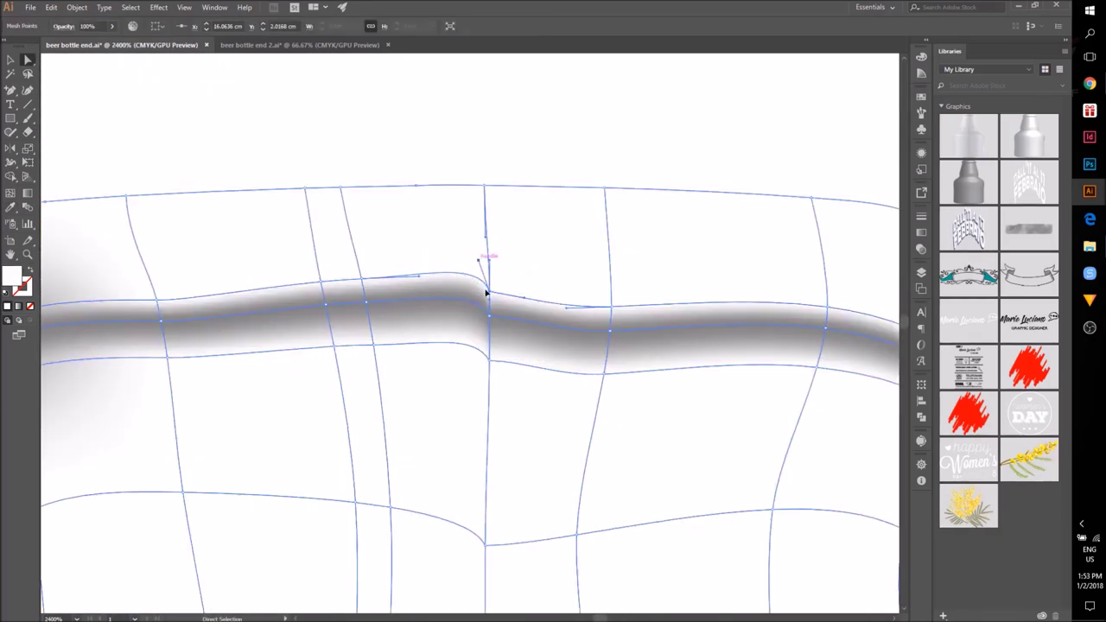
left_click_drag(349, 336, 537, 326)
left_click_drag(550, 288, 550, 295)
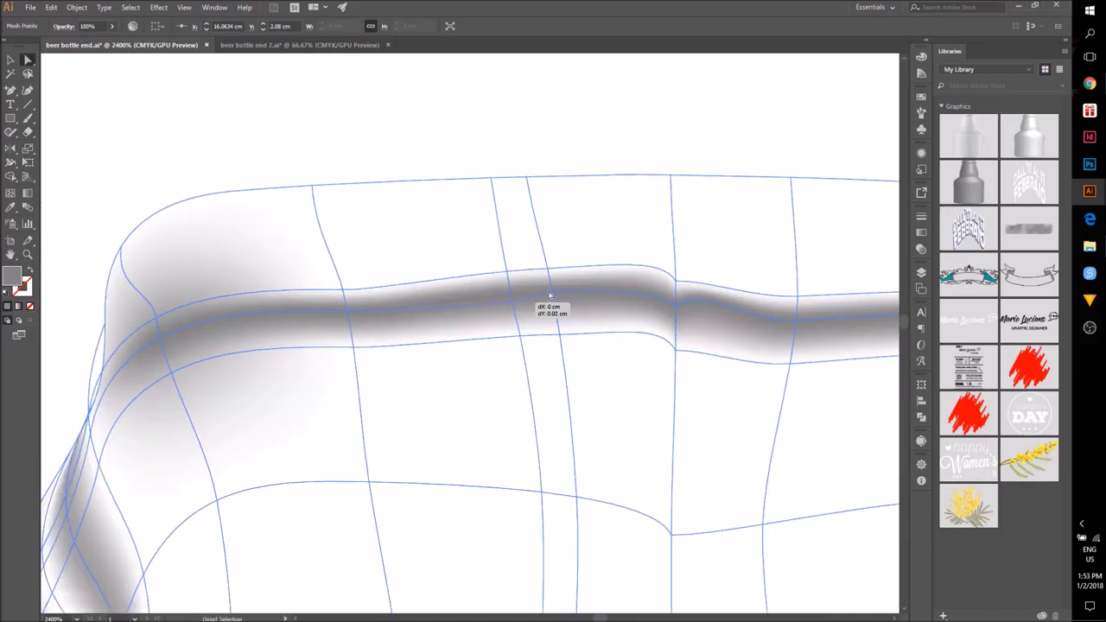
scroll(361, 275, "right", 3)
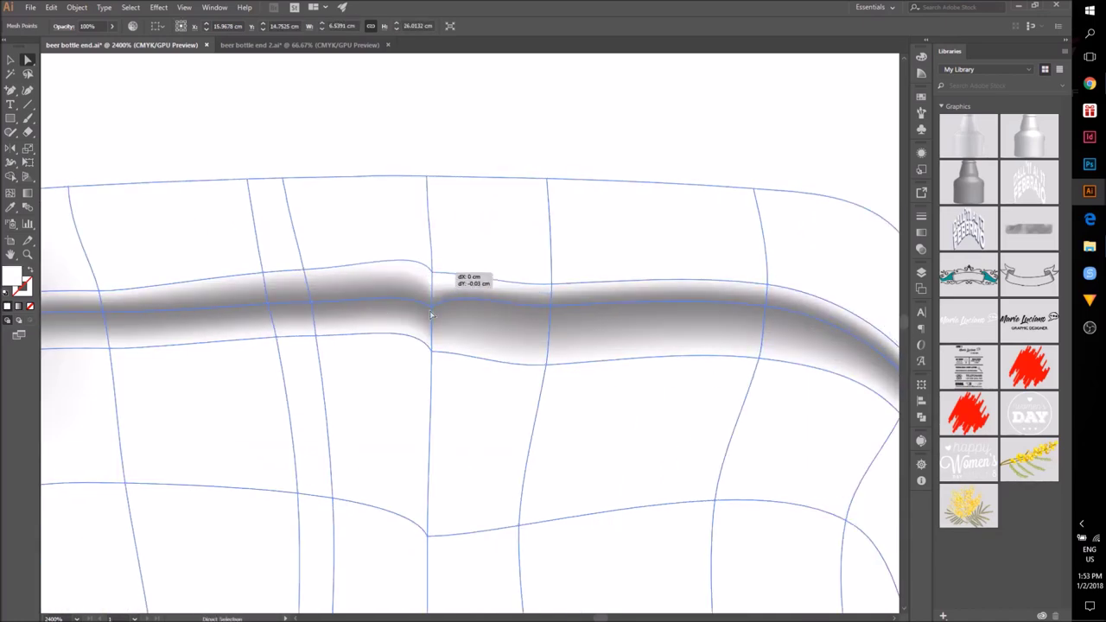
scroll(466, 328, "down", 4)
Step: Adjust the central mesh points and handles on the horizontal lines below the lip to smooth their curve
scroll(583, 299, "down", 5)
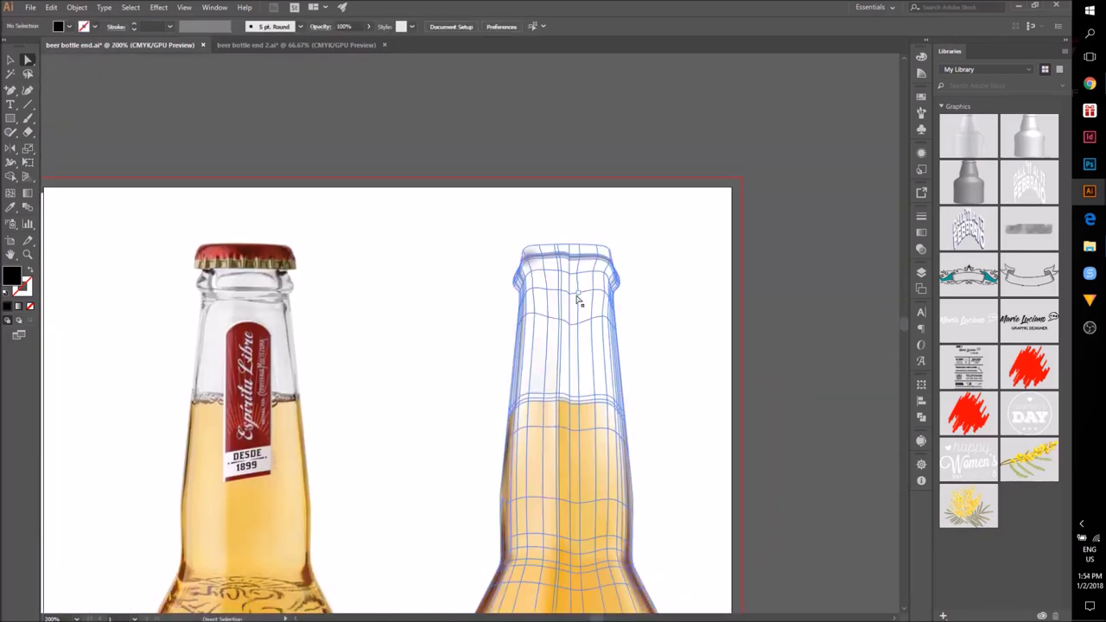
scroll(531, 163, "up", 6)
scroll(531, 208, "up", 8)
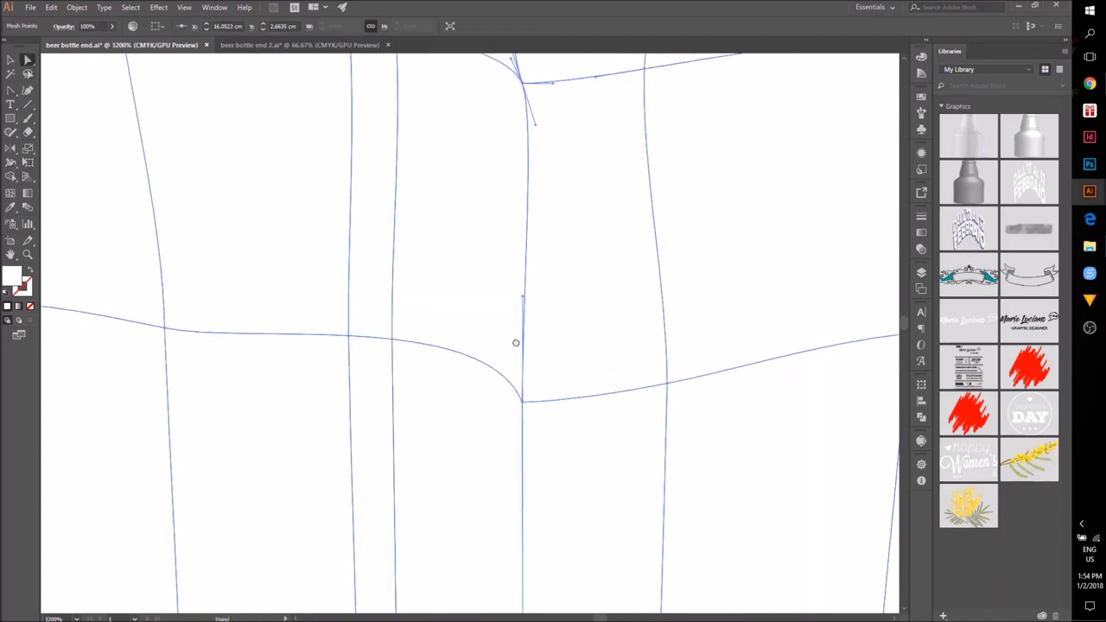
left_click_drag(339, 112, 398, 238)
left_click_drag(561, 241, 506, 282)
scroll(588, 307, "down", 12)
Step: Lighten the central mesh point of the lip's grey band to white
left_click(476, 299)
scroll(583, 300, "up", 5)
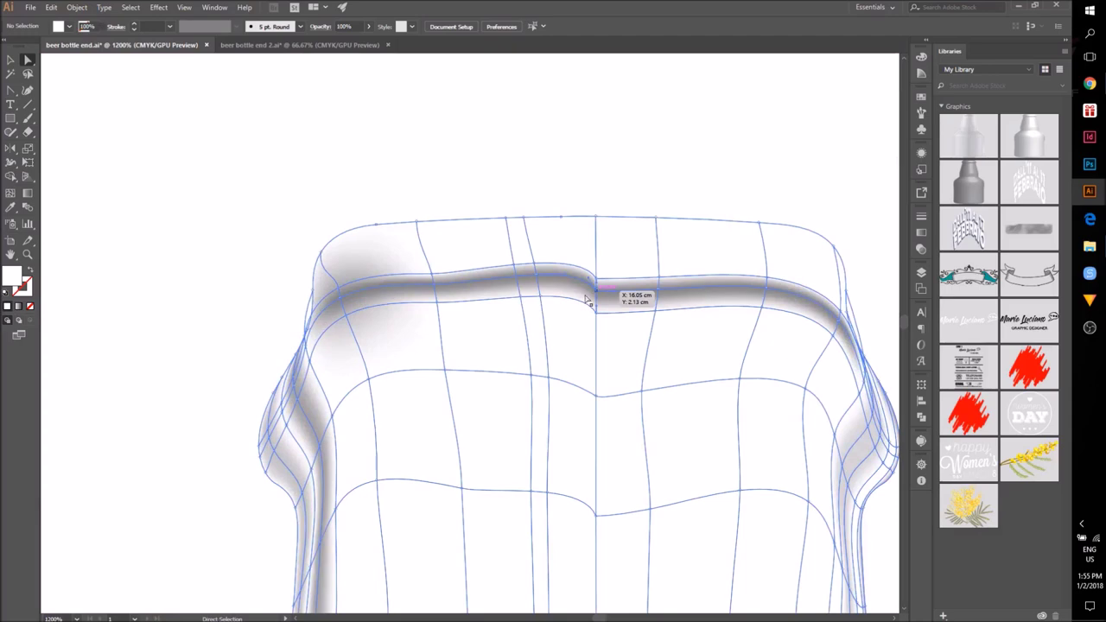
left_click(593, 300)
left_click(167, 185)
Step: Recolour the cream mesh points left of centre in the clear neck with pale grey
scroll(167, 185, "down", 5)
scroll(346, 259, "left", 5)
scroll(538, 216, "up", 2)
left_click(538, 172)
scroll(483, 277, "left", 5)
scroll(484, 294, "right", 5)
scroll(484, 326, "down", 3)
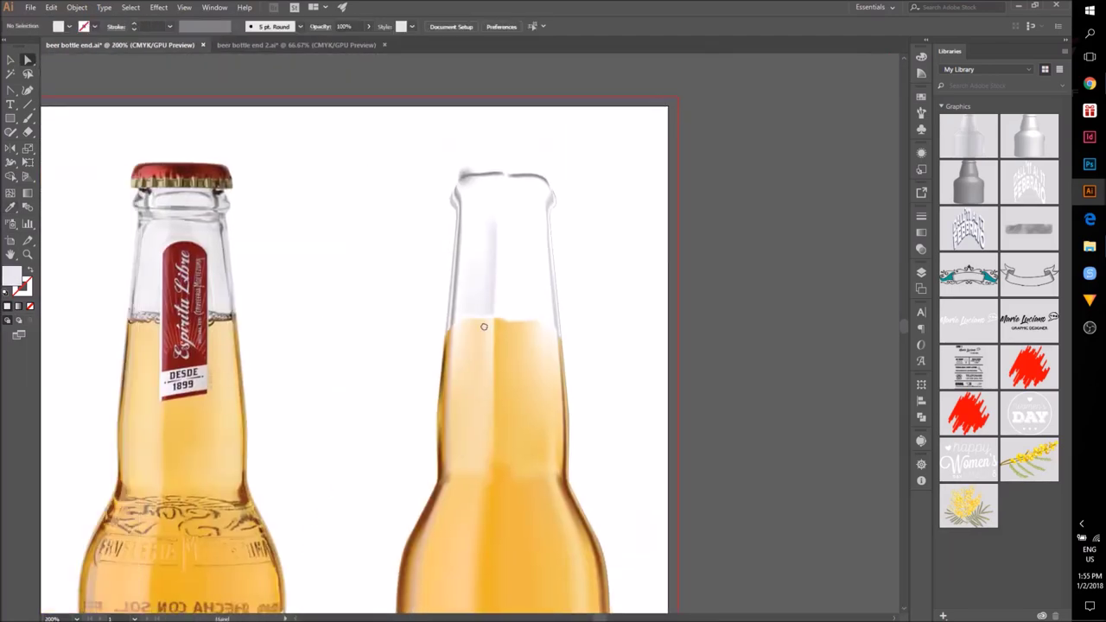
Step: Select the mesh points right of centre in the clear neck and colour them light grey sampled from the photo's neck
left_click(559, 310)
scroll(326, 240, "up", 1)
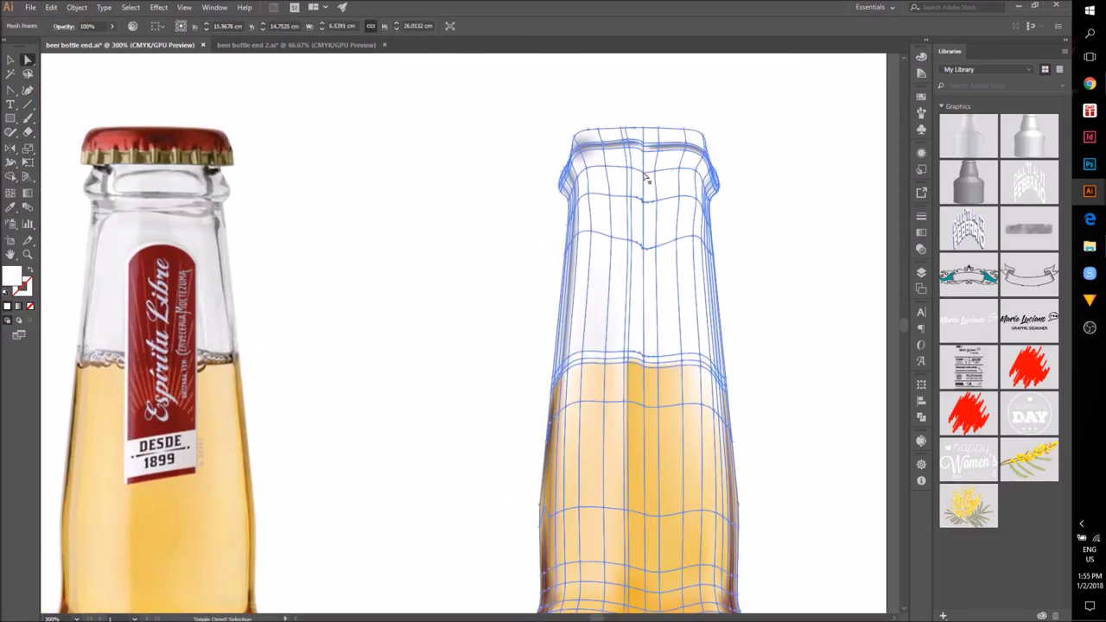
left_click(656, 188)
left_click(27, 60)
left_click(389, 216)
left_click(713, 364)
left_click(10, 208)
left_click(211, 248)
Step: Extend the pale grey shading over the mesh points on the left half of the clear neck
left_click(28, 59)
left_click(388, 216)
left_click(584, 352)
left_click(415, 521)
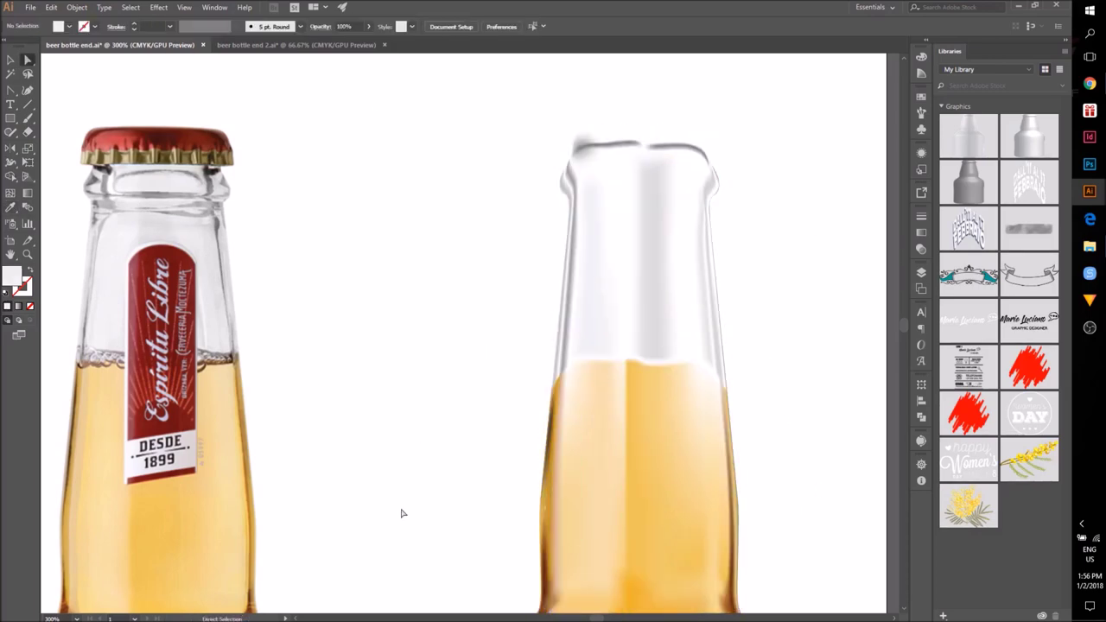
Step: Colour the mesh points left of centre in the neck's beer area with light amber sampled from the photo's neck
left_click_drag(414, 521, 417, 527)
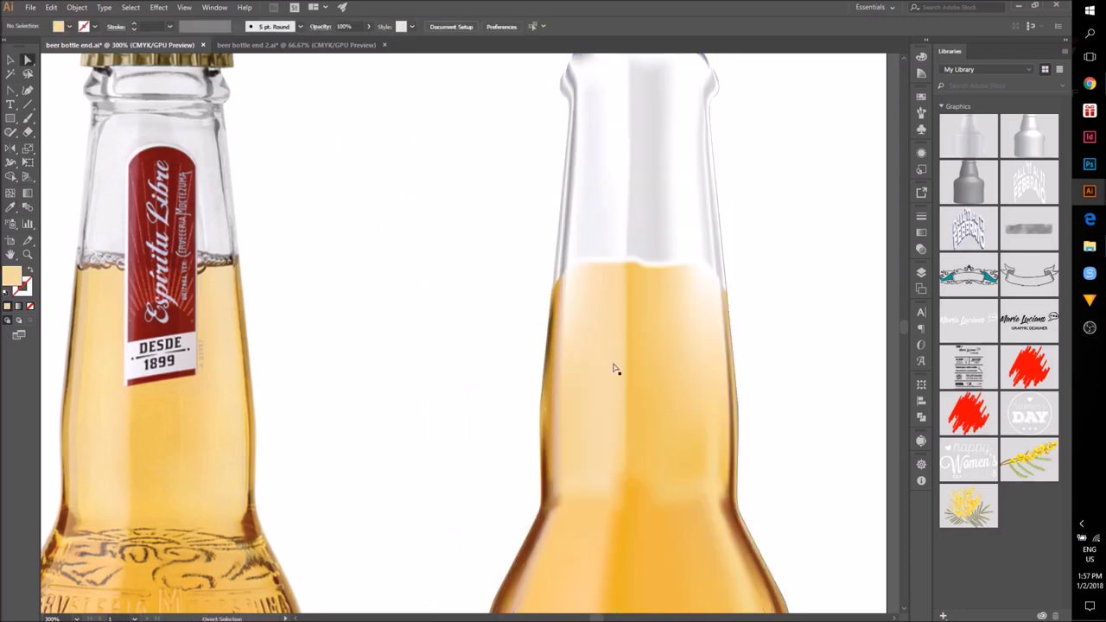
left_click(615, 368)
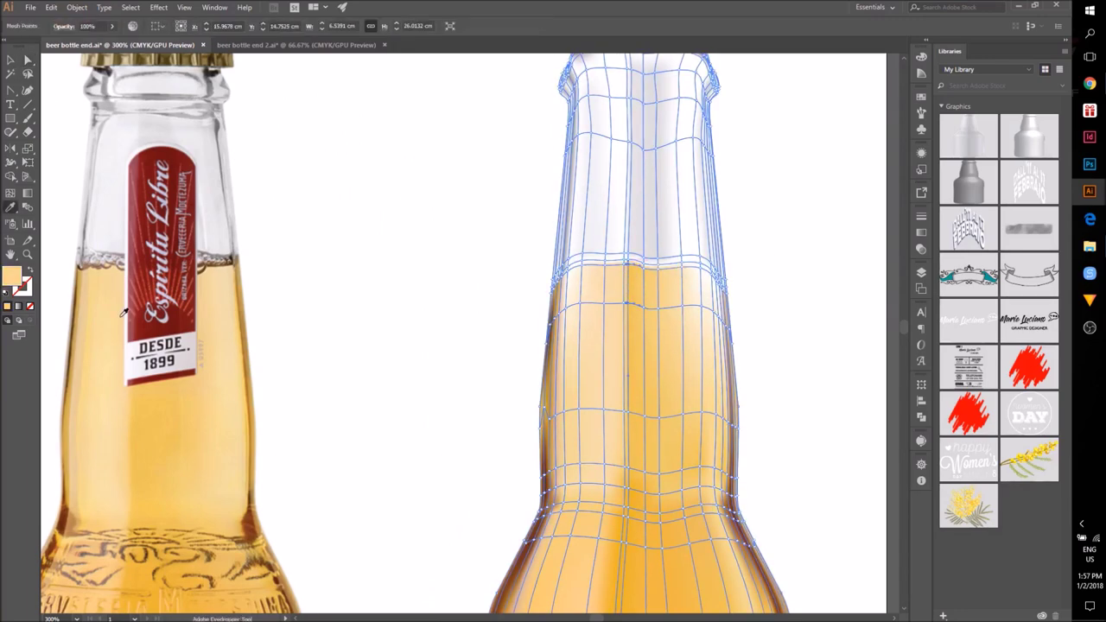
left_click(385, 307)
scroll(389, 293, "down", 2)
scroll(522, 294, "up", 1)
left_click(507, 337)
key("a")
left_click(724, 385)
Step: Add closely spaced horizontal mesh lines across the neck at the glass ring below the lip
scroll(724, 386, "down", 2)
scroll(530, 208, "up", 4)
scroll(724, 294, "right", 1)
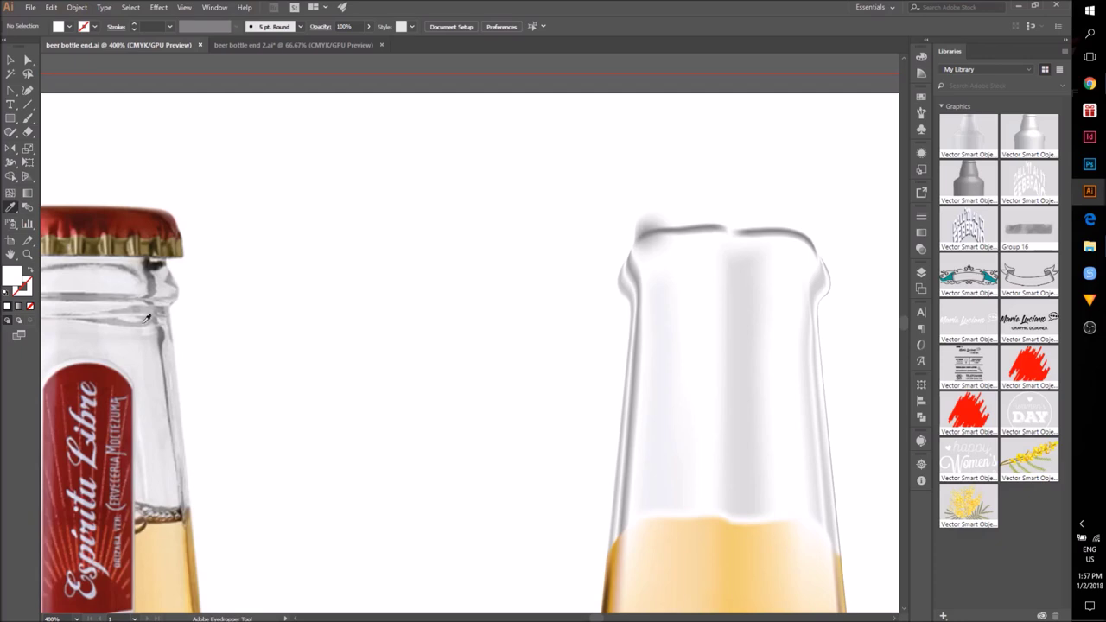
key("u")
left_click(794, 295)
left_click(782, 311)
left_click(519, 329)
scroll(724, 294, "right", 1)
left_click(10, 194)
left_click(771, 286)
Step: Colour the mesh points on the right side of the glass ring below the lip with grey
key("ctrl+minus")
left_click(543, 247)
left_click(686, 284)
left_click(849, 242)
key("ctrl+plus")
key("ctrl+plus")
Step: Colour the mesh point on the left side of the ring lines below the lip with grey sampled from the photo's ring
left_click_drag(715, 191, 634, 229)
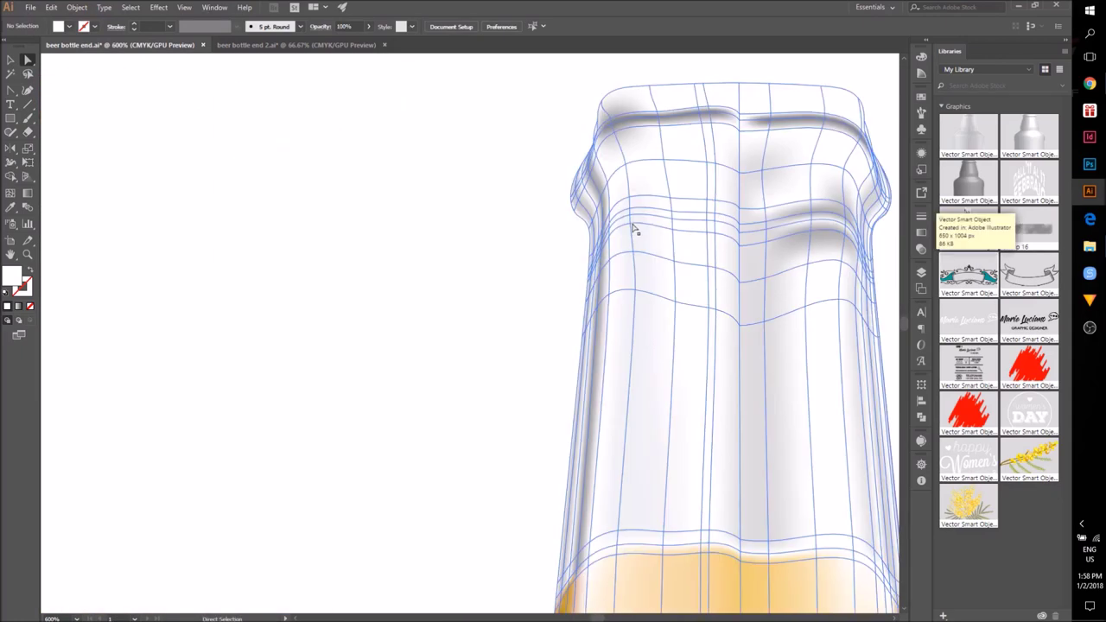
left_click(634, 218)
key("i")
left_click(275, 223)
mouse_move(176, 295)
left_mouse_down()
mouse_move(778, 285)
mouse_move(192, 289)
left_mouse_up()
key("ctrl+minus")
key("a")
left_click(234, 363)
left_click_drag(234, 363, 467, 395)
Step: Shade the mesh points on the left side between the lip and the ring with grey sampled from beneath the photo's cap
left_click(822, 195)
left_click(746, 181)
left_click(90, 207)
key("a")
left_click(415, 343)
left_click_drag(414, 343, 395, 362)
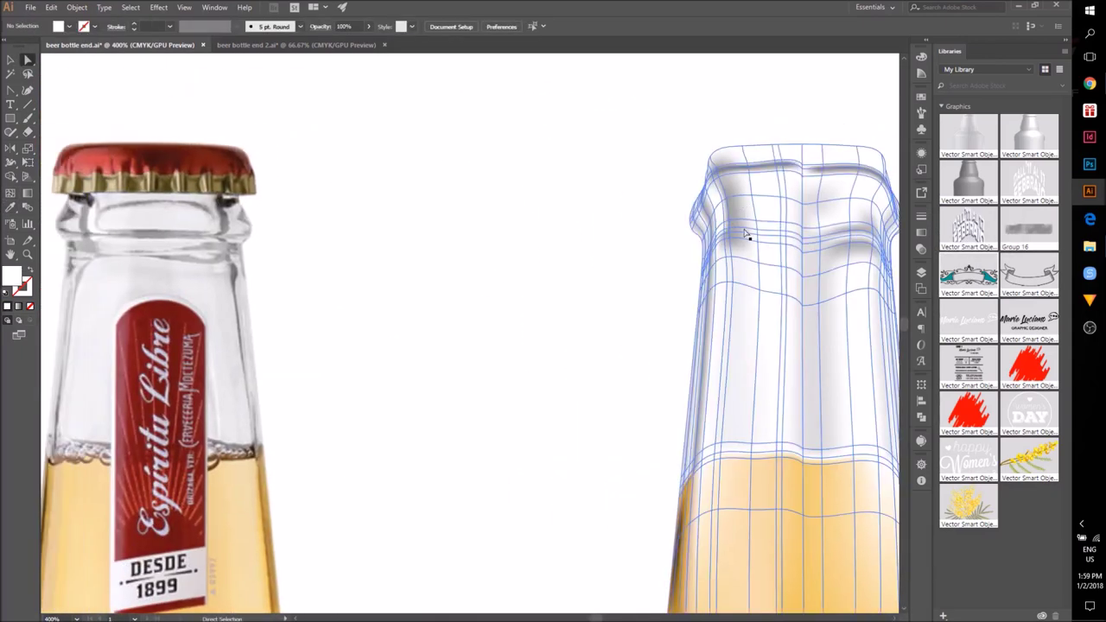
key("v")
key("a")
left_click(729, 237)
left_click(439, 299)
scroll(435, 290, "down", 2)
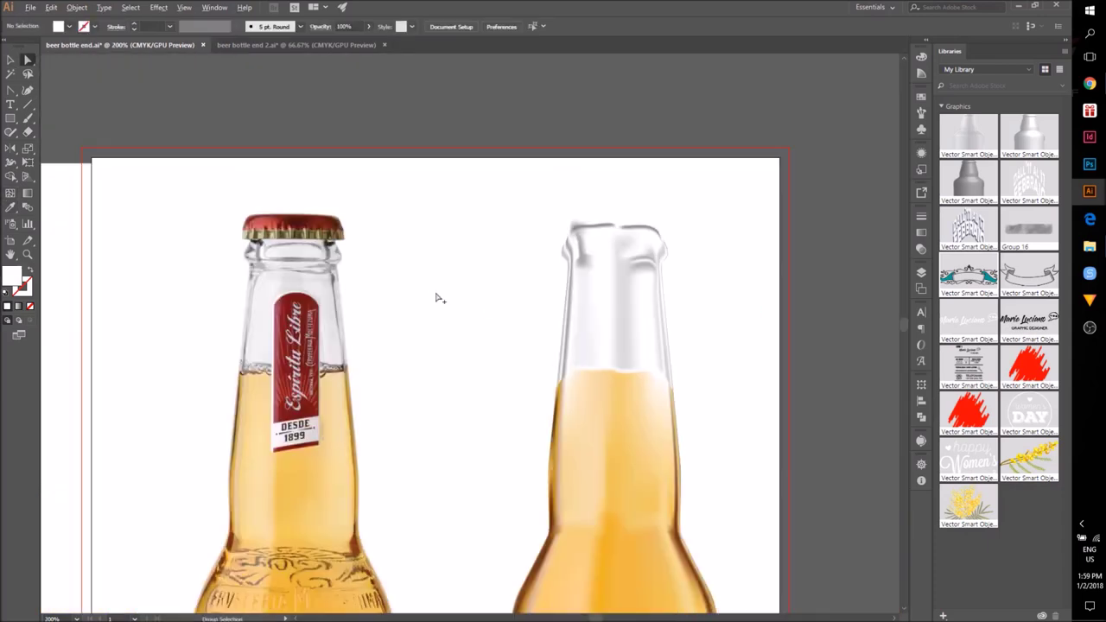
Step: Shift the mesh points on the glass ring below the lip slightly outward on the right half of the neck
scroll(435, 290, "up", 3)
left_click(851, 204)
key("a")
left_click(389, 225)
scroll(406, 234, "down", 3)
scroll(422, 247, "up", 1)
left_click_drag(863, 215, 860, 273)
left_click(637, 189)
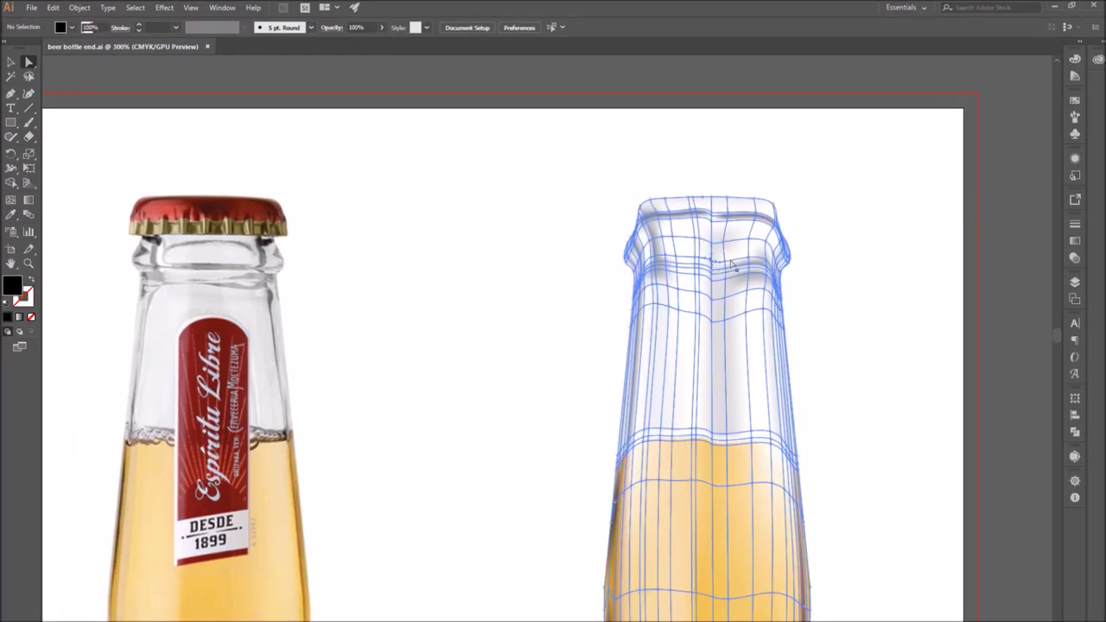
left_click_drag(732, 264, 745, 260)
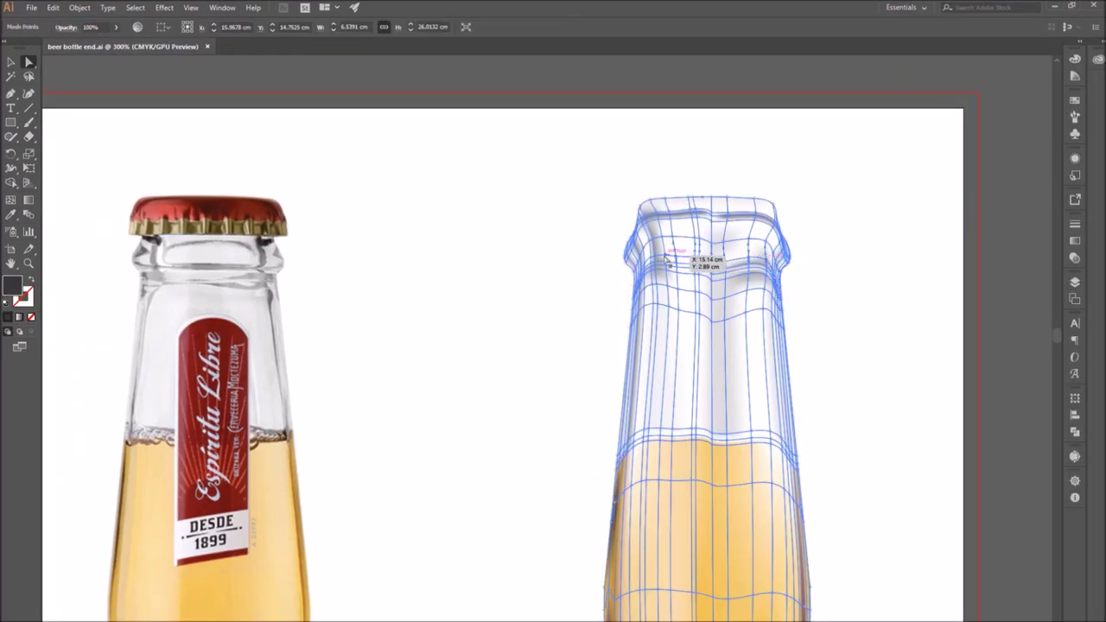
Step: Add a horizontal mesh line through the grey ring band below the lip and colour its points white
left_click(29, 62)
left_click(536, 285)
scroll(736, 392, "up", 2)
left_click_drag(732, 191, 583, 499)
scroll(573, 412, "up", 2)
left_click(12, 201)
left_click(483, 350)
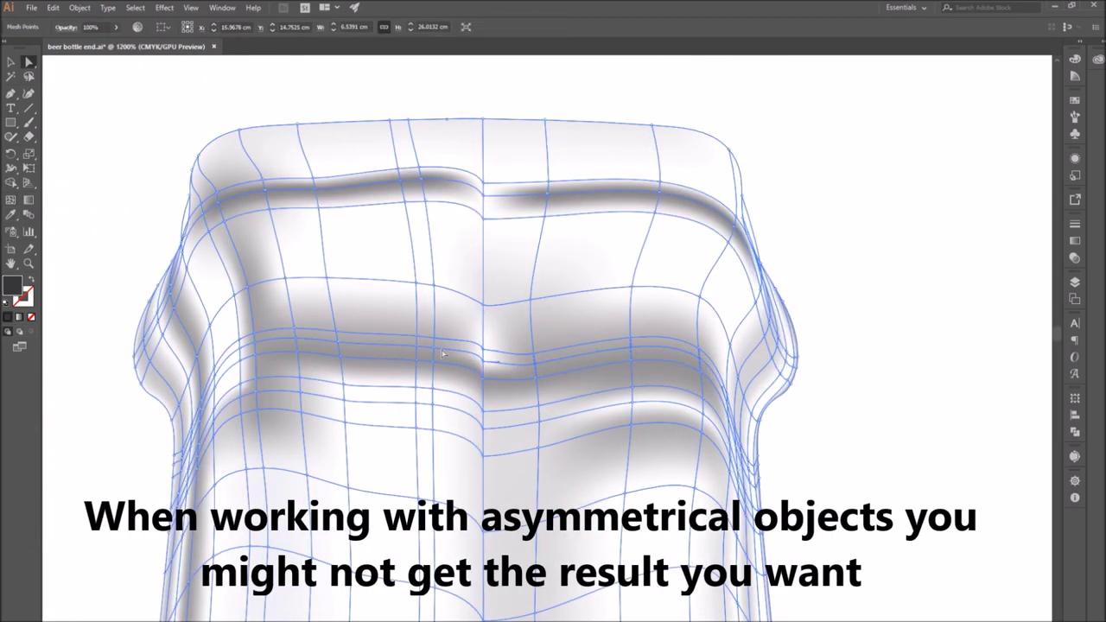
left_click(9, 215)
left_click(55, 106)
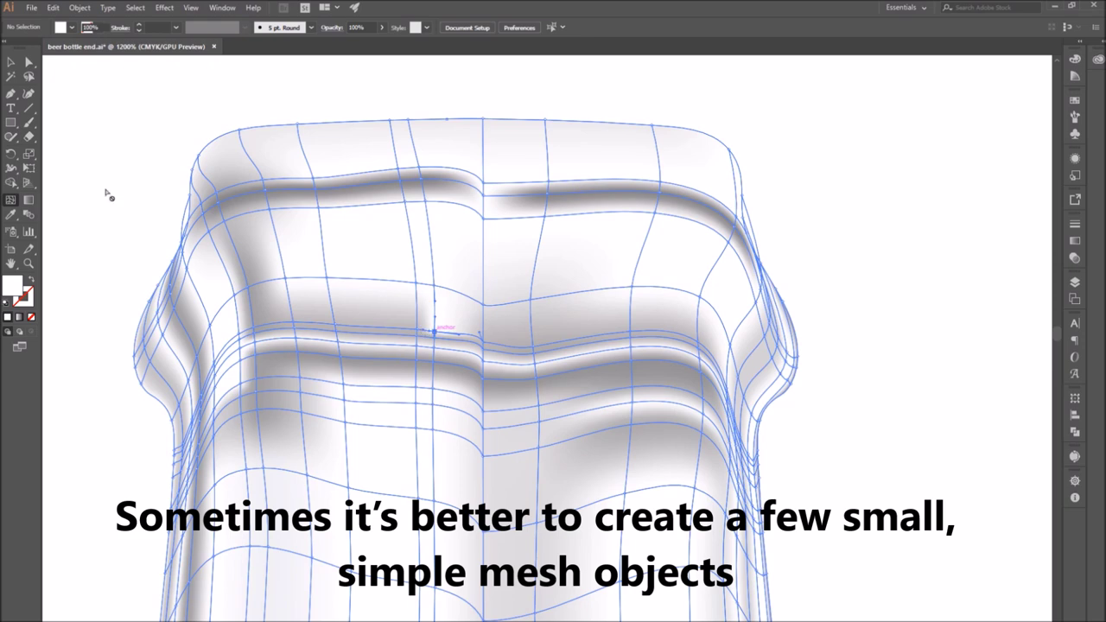
left_click(435, 332)
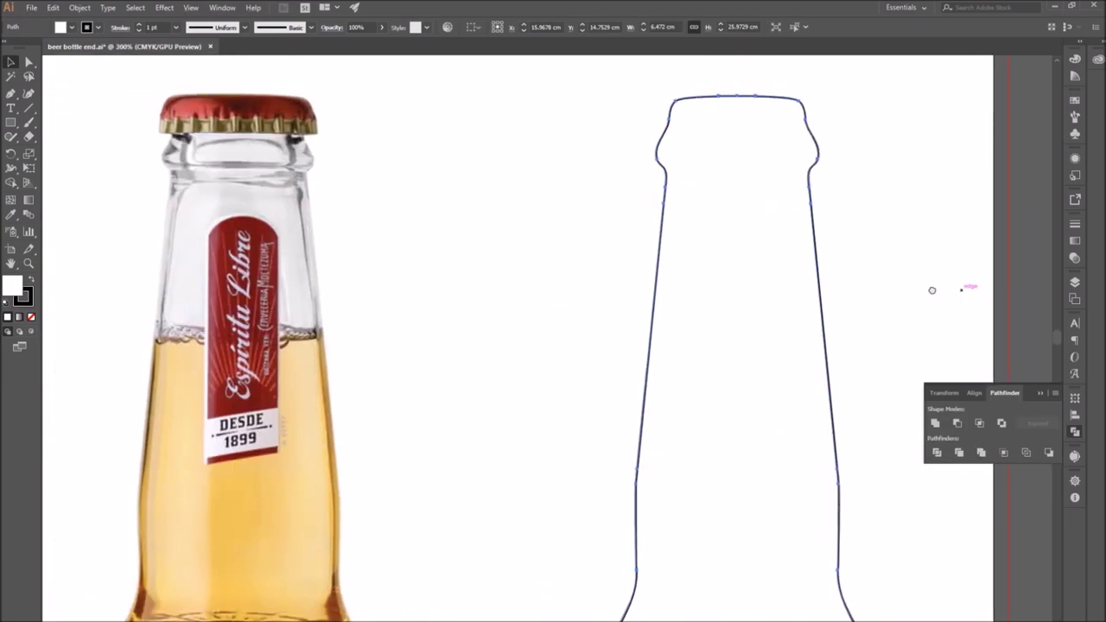
Step: Draw a rectangle about 7.83 × 6.93 cm, copy it over the bottle outline's neck below the finish, and delete the original
left_click_drag(114, 184, 514, 536)
left_click_drag(281, 283, 688, 291)
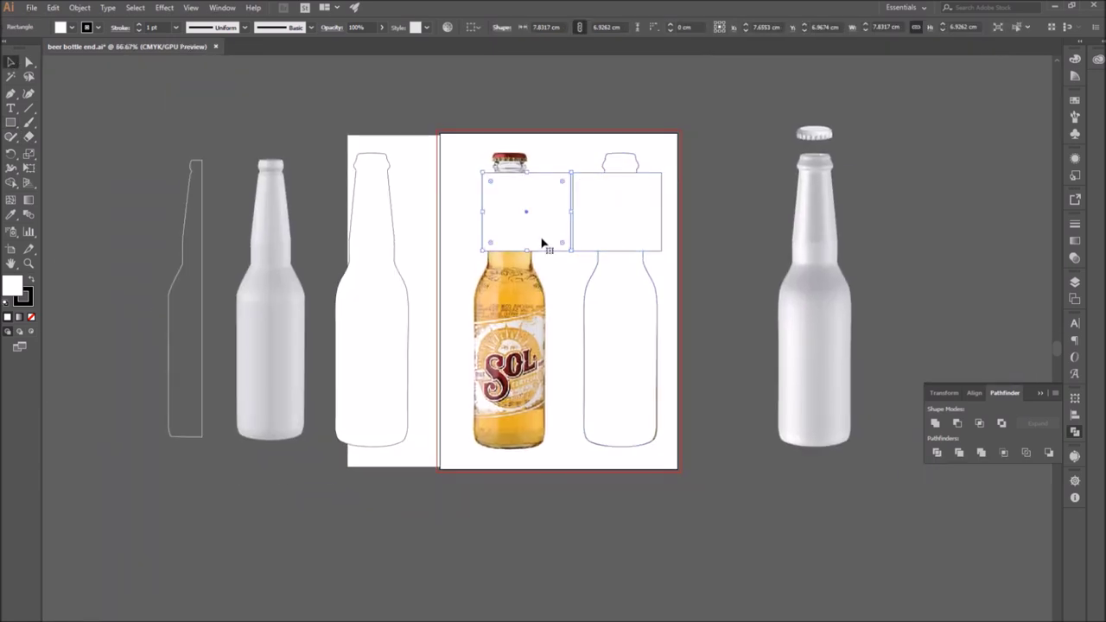
key("Delete")
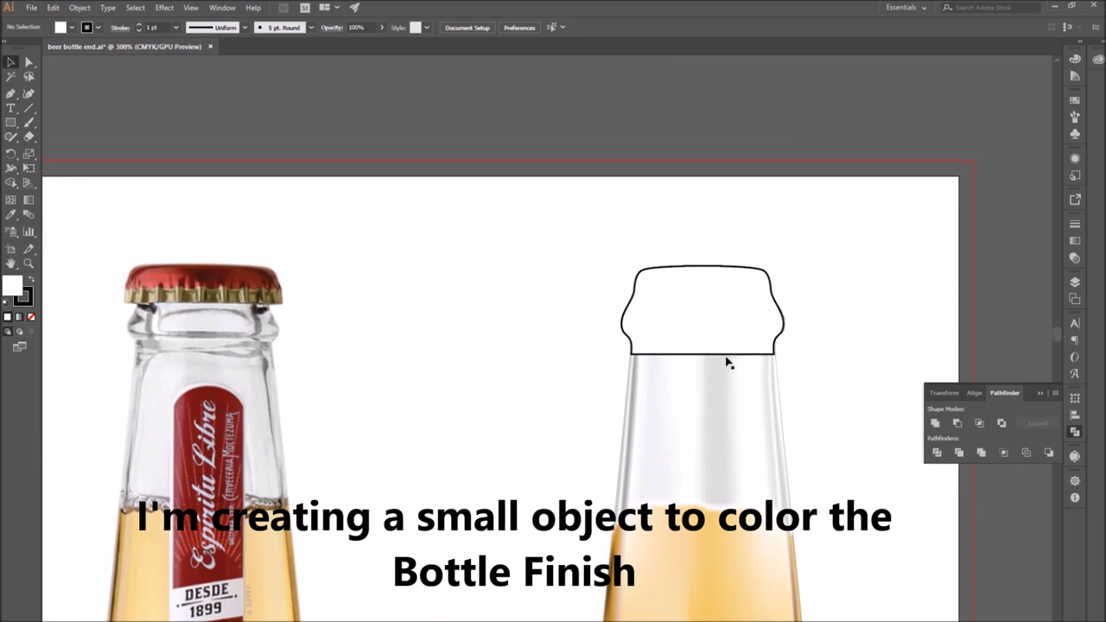
Step: Copy the trimmed bottle finish shape beyond the artboard's right edge and add a first mesh point near the original's lower left corner
left_click_drag(650, 340, 954, 340)
left_click(14, 201)
left_click(652, 350)
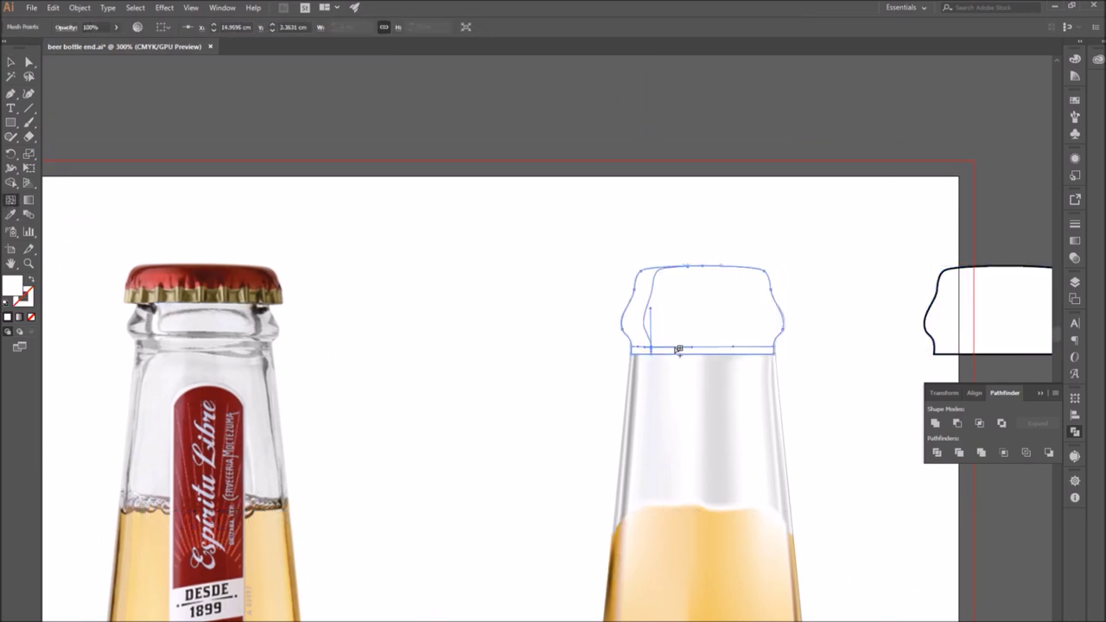
Step: Add more mesh lines through the finish shape's left side, right side and base
scroll(643, 333, "up", 3)
left_click(680, 369)
left_click(976, 366)
scroll(852, 327, "down", 2)
key("a")
key("a")
left_click(10, 200)
left_click(921, 333)
Step: Add horizontal mesh lines across the finish's bulge and shade the mesh points with light and dark greys
key("a")
left_click(372, 383)
left_click_drag(373, 383, 412, 385)
left_click(10, 201)
left_click(820, 327)
key("a")
scroll(812, 354, "up", 3)
left_click(412, 261)
left_click(769, 253)
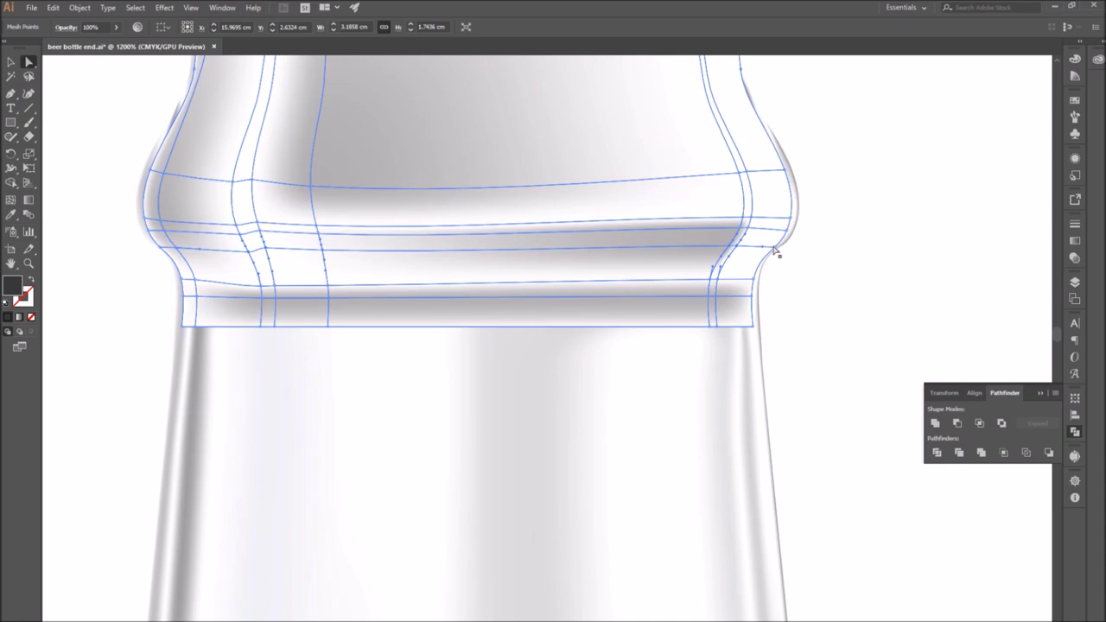
Step: Darken the mesh points along the crease beneath the finish's bulge, out to both edges, with dark grey
left_click(162, 247)
scroll(779, 366, "down", 3)
left_click(704, 349)
scroll(635, 484, "up", 2)
scroll(829, 294, "up", 1)
left_click_drag(821, 292, 833, 295)
scroll(170, 328, "down", 1)
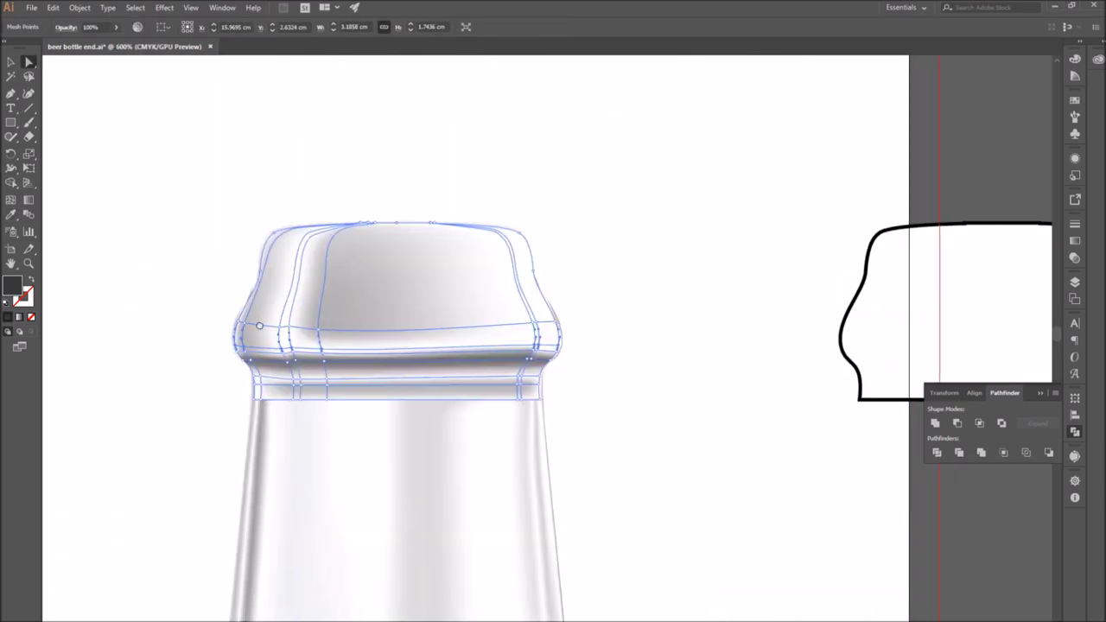
Step: Scale the bottle finish mesh to about 3.25 × 1.78 cm so it covers the top of the neck
scroll(172, 328, "down", 1)
key("i")
key("v")
left_click(483, 290)
scroll(483, 290, "down", 3)
scroll(594, 274, "up", 5)
left_click(627, 405)
left_click_drag(669, 338, 673, 336)
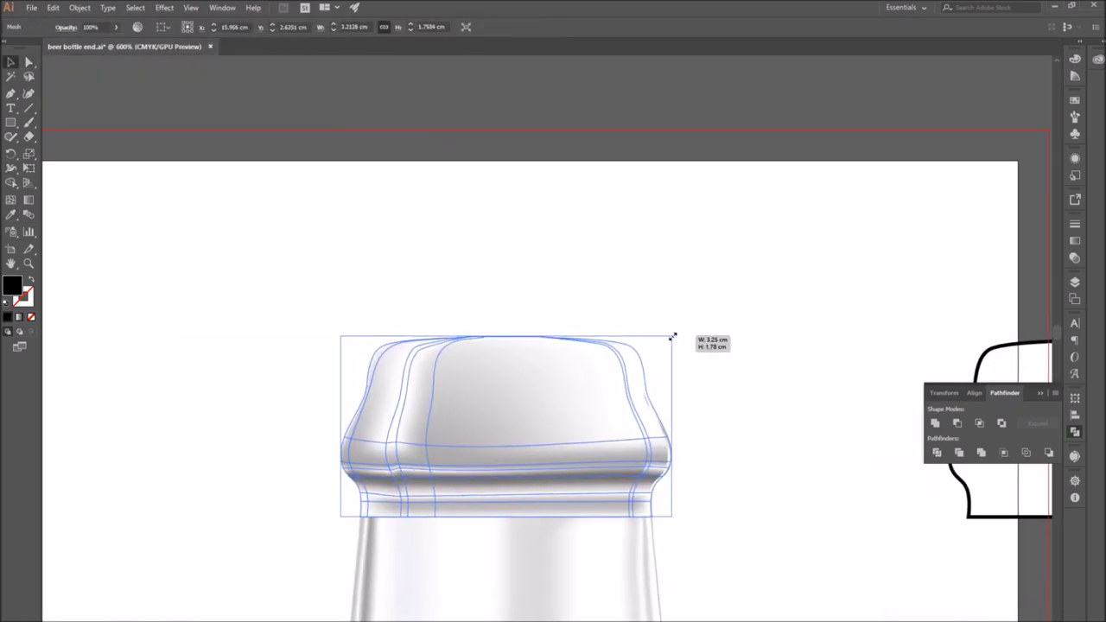
left_click(743, 262)
Step: Lower the right part of the finish mesh's bottom edge and add a vertical mesh line on its left side
scroll(375, 535, "down", 1)
scroll(375, 536, "down", 2)
left_click(888, 420)
key("a")
left_click(907, 439)
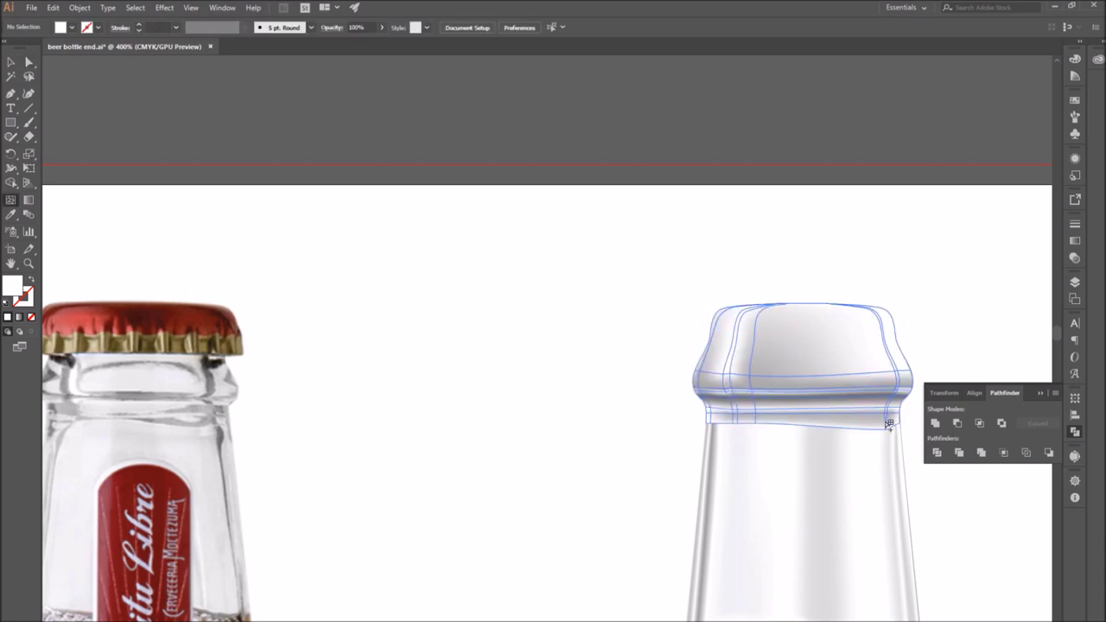
key("ctrl+=")
key("ctrl+=")
key("ctrl+=")
key("ctrl+0")
key("ctrl+=")
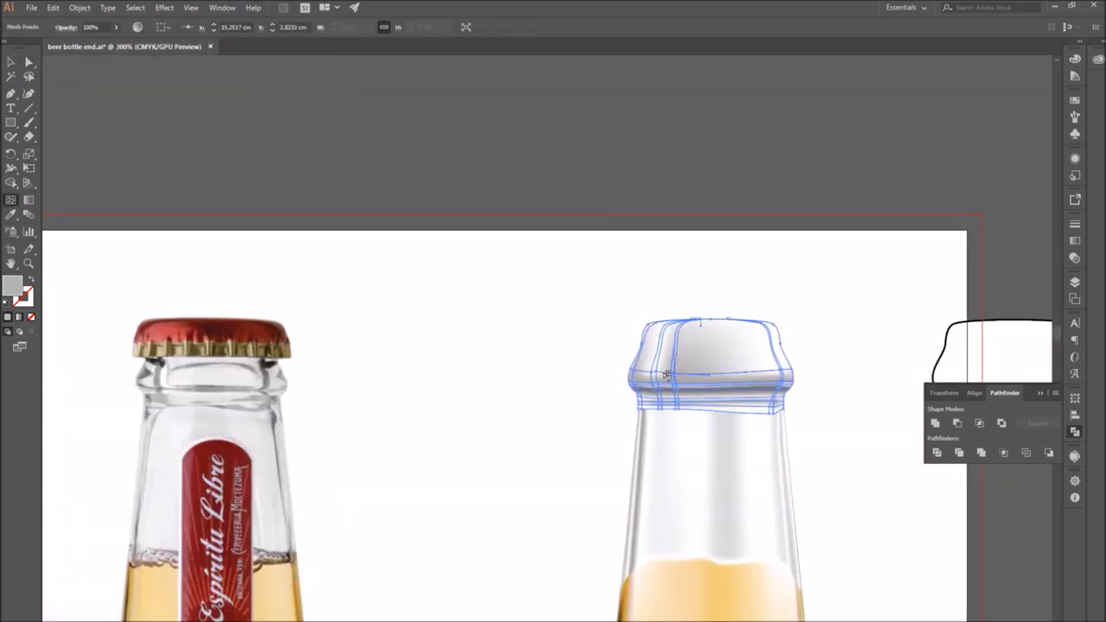
key("ctrl+=")
key("ctrl+=")
key("ctrl+-")
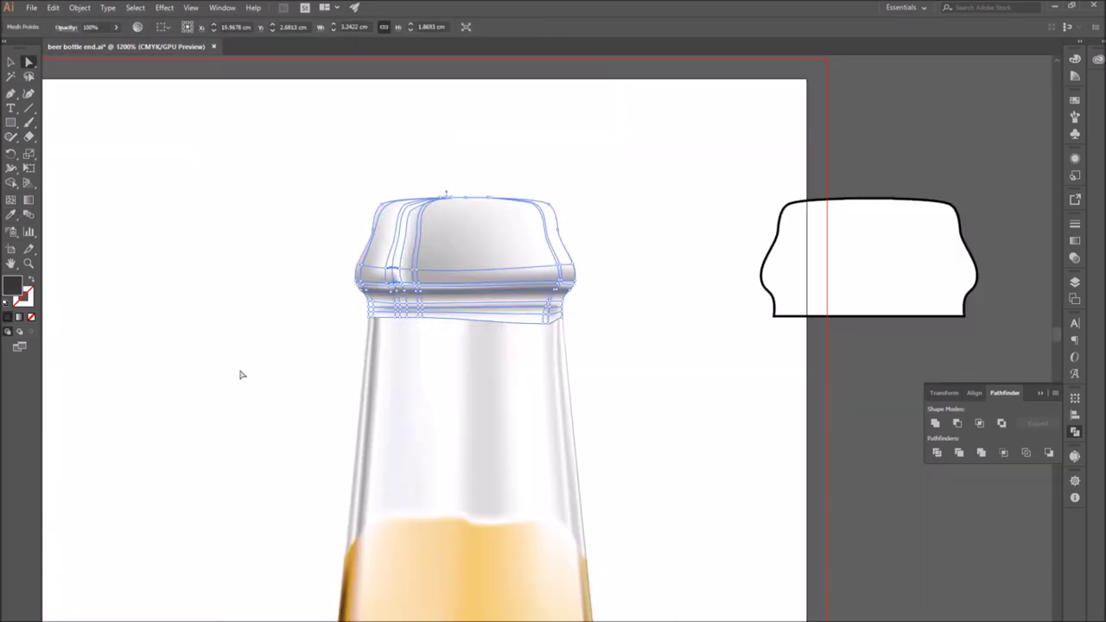
Step: Add two horizontal mesh lines across the upper part of the bottle finish and select points on its left side
scroll(240, 375, "left", 6)
key("v")
left_click(541, 316)
key("a")
left_click(822, 289)
key("v")
key("ctrl+shift+a")
key("a")
left_click(823, 290)
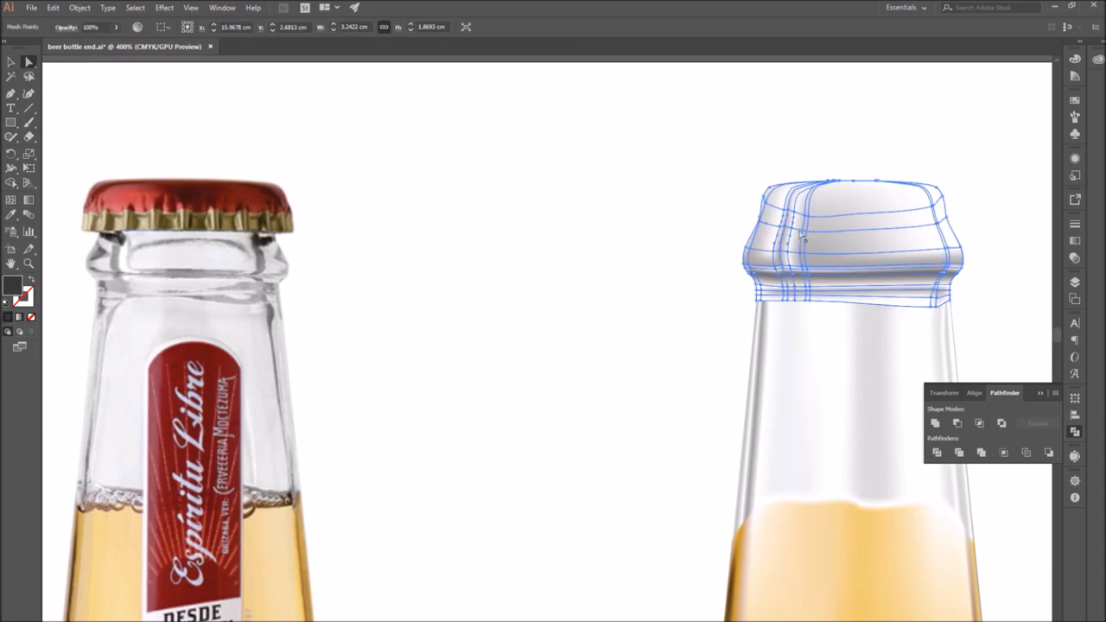
Step: Add a vertical mesh line along the right side of the finish and adjust its upper points
key("ctrl+shift+a")
key("u")
key("ctrl+=")
key("ctrl+=")
key("ctrl+=")
key("a")
left_click(427, 291)
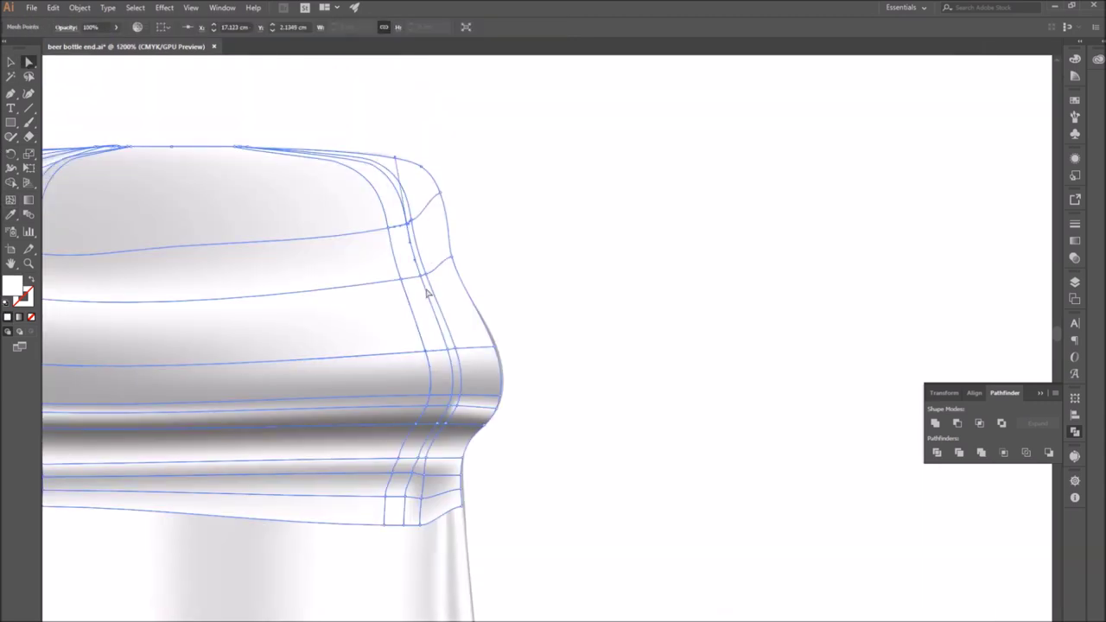
Step: Shade the mesh points down the right side of the finish with grey sampled from the photo's bottle
key("ctrl+-")
key("ctrl+-")
key("ctrl+-")
key("ctrl+-")
key("i")
left_click(266, 366)
key("a")
key("ctrl+-")
left_click(842, 282)
Step: Add a vertical mesh line through the middle of the finish's base and move its bottom point down about 0.04 cm
key("ctrl+=")
key("ctrl+=")
key("u")
left_click(663, 296)
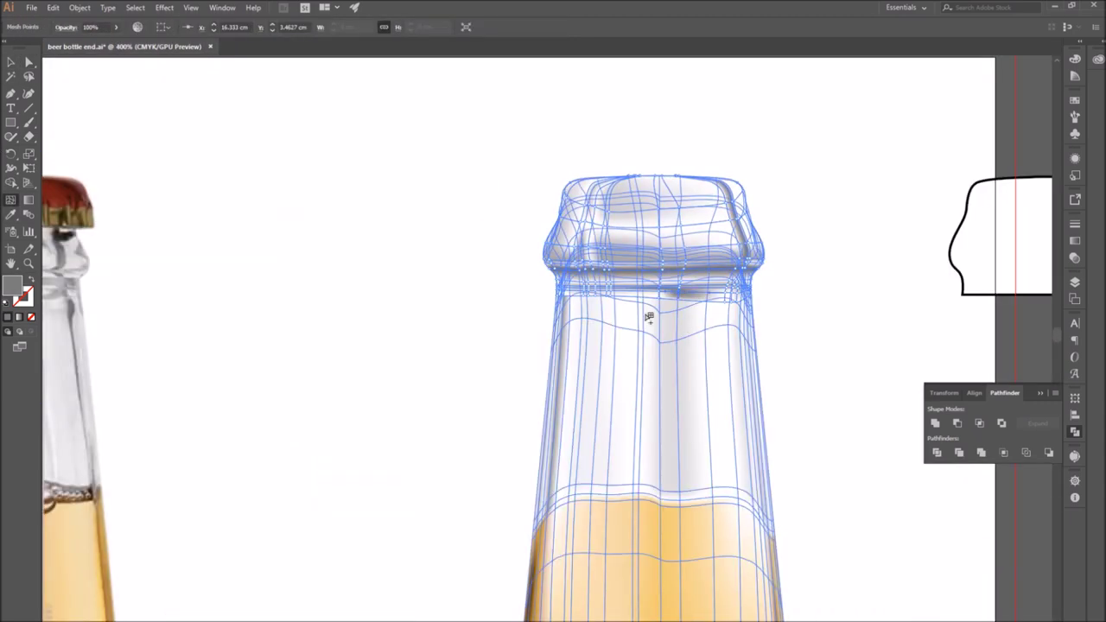
key("a")
key("ctrl+=")
scroll(666, 366, "up", 2)
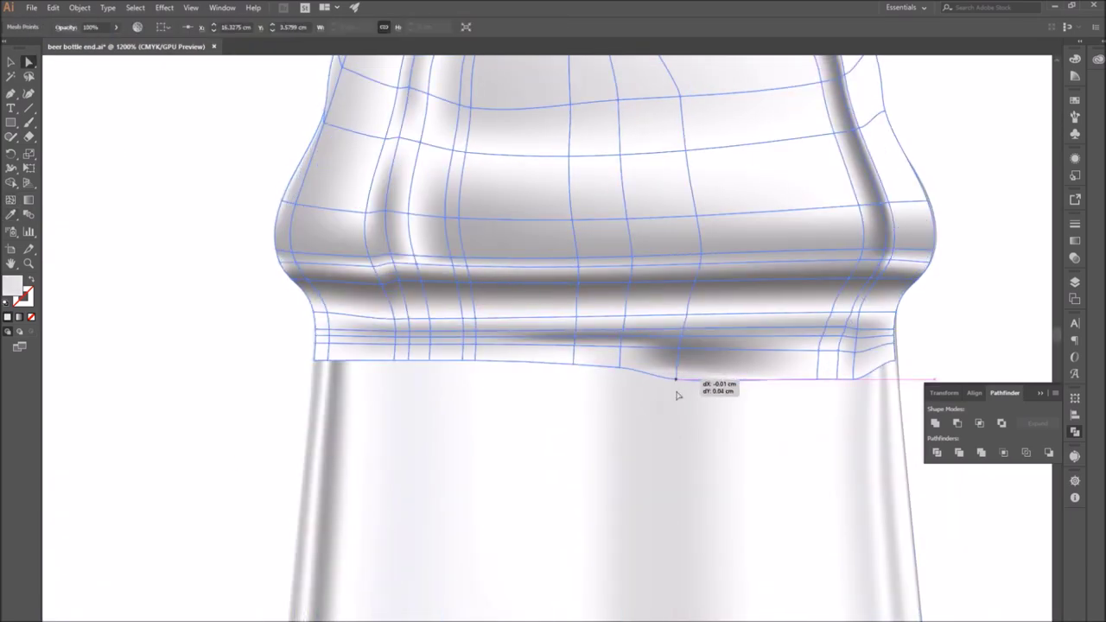
Step: Refine the mesh points at the lower right corner of the finish's base and colour them with sampled grey
scroll(605, 198, "up", 2)
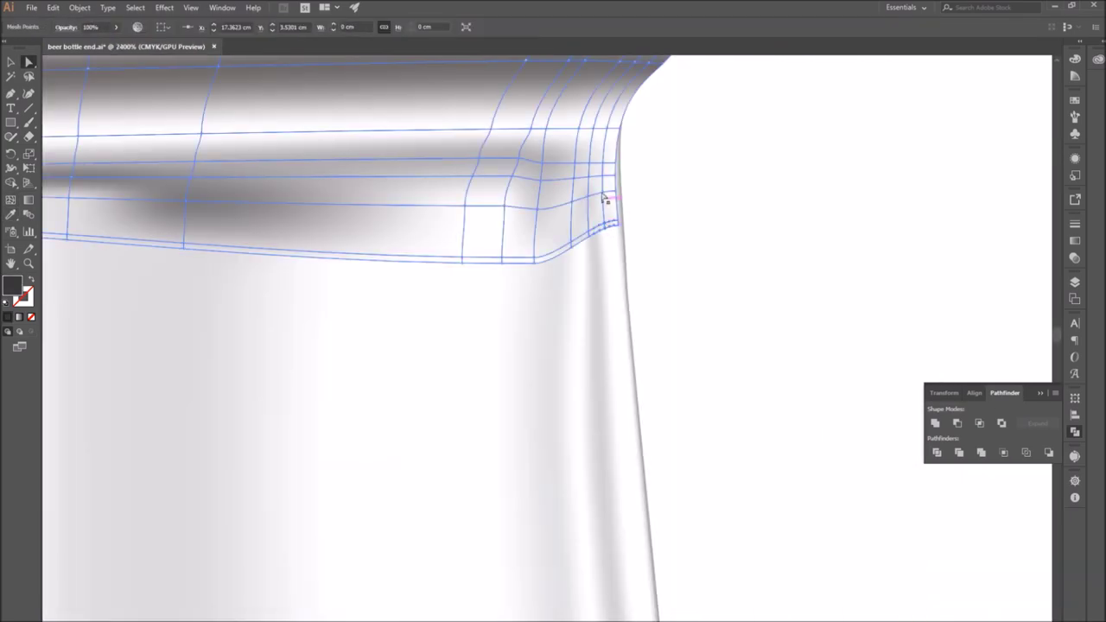
left_click(565, 238)
key("i")
left_click(138, 104)
left_click(864, 346, "ctrl")
scroll(864, 345, "down", 1)
left_click_drag(619, 331, 709, 335)
key("a")
left_click(463, 294)
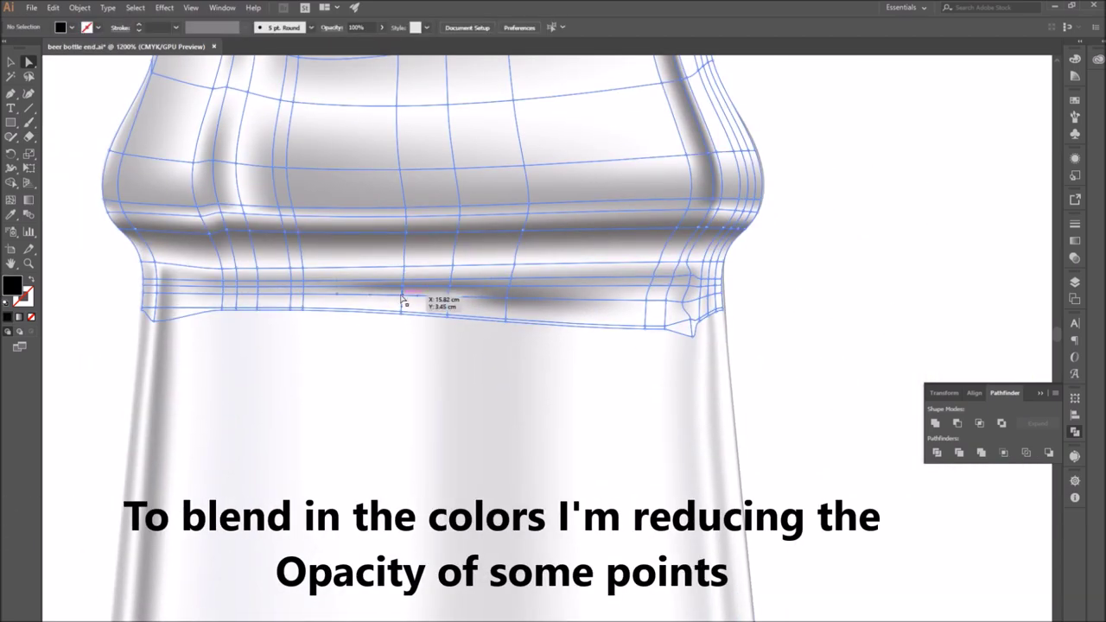
Step: Reduce the opacity of mesh points along the finish's base to blend their colours into the neck
left_click(402, 300)
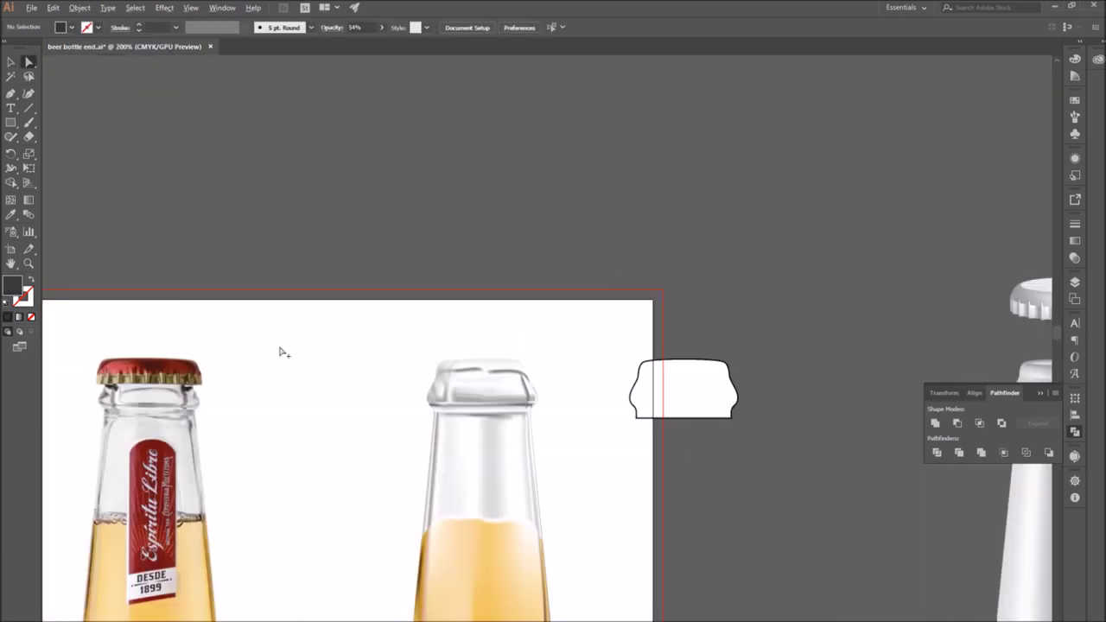
Step: Move the editable 3D bottle cap from above the grey bottle to above the coloured bottle on the artboard
scroll(279, 352, "down", 1, "alt")
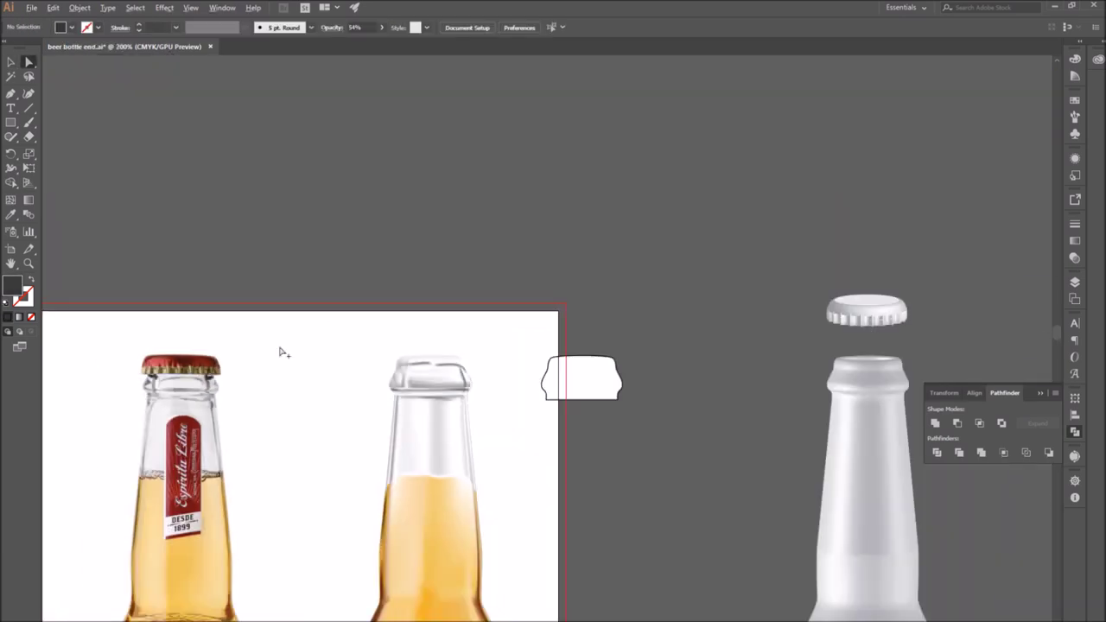
left_click_drag(594, 393, 640, 270)
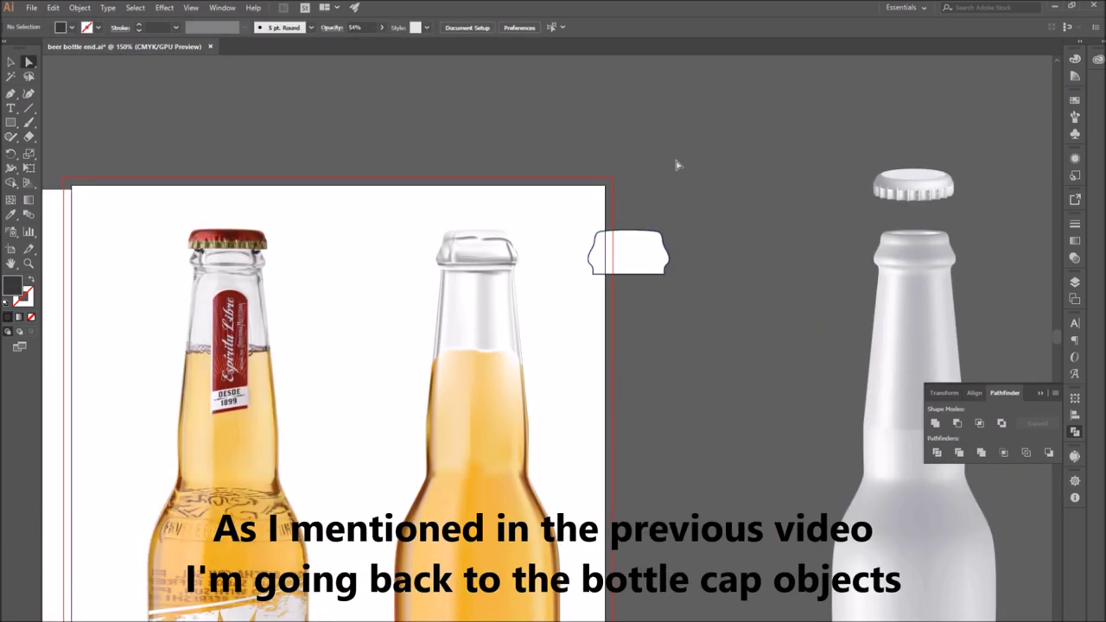
scroll(351, 292, "down", 1)
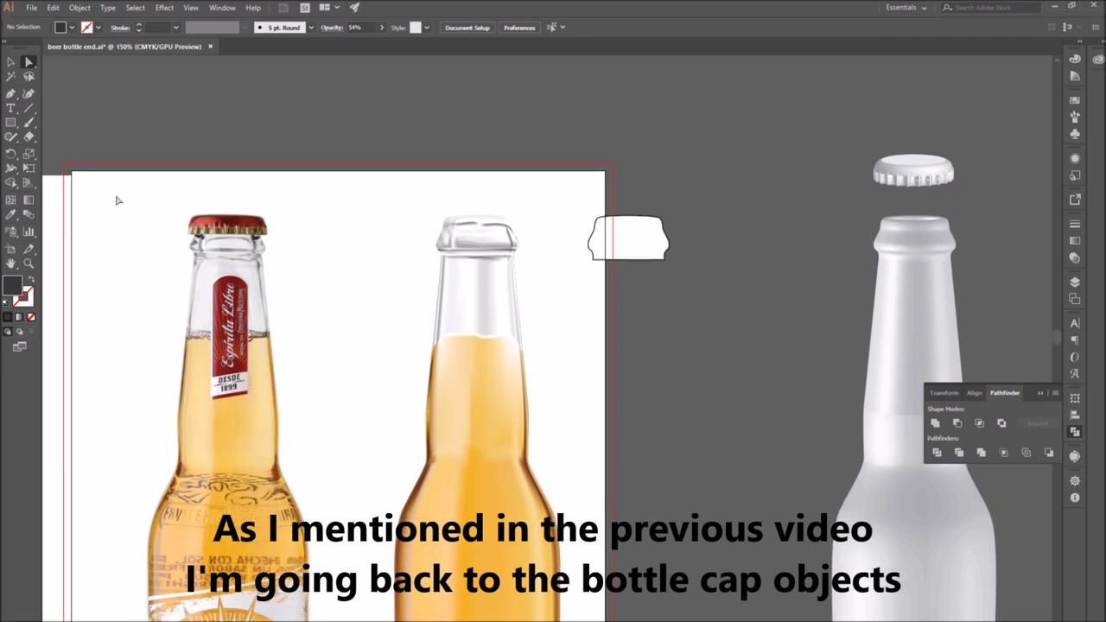
left_click(905, 175)
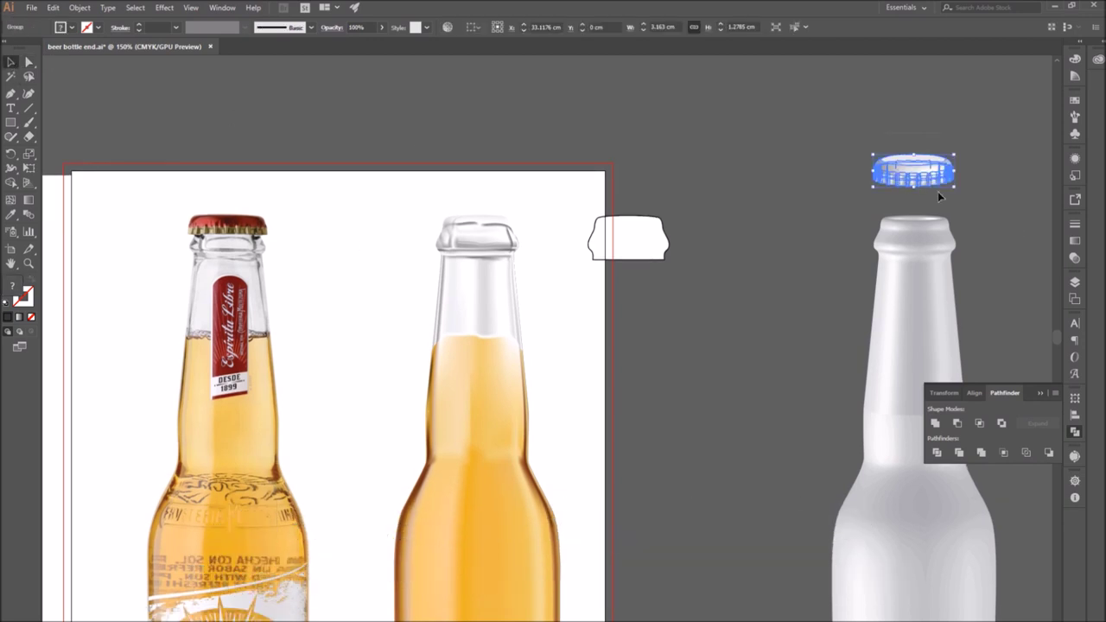
left_click(772, 243)
scroll(772, 243, "down", 2)
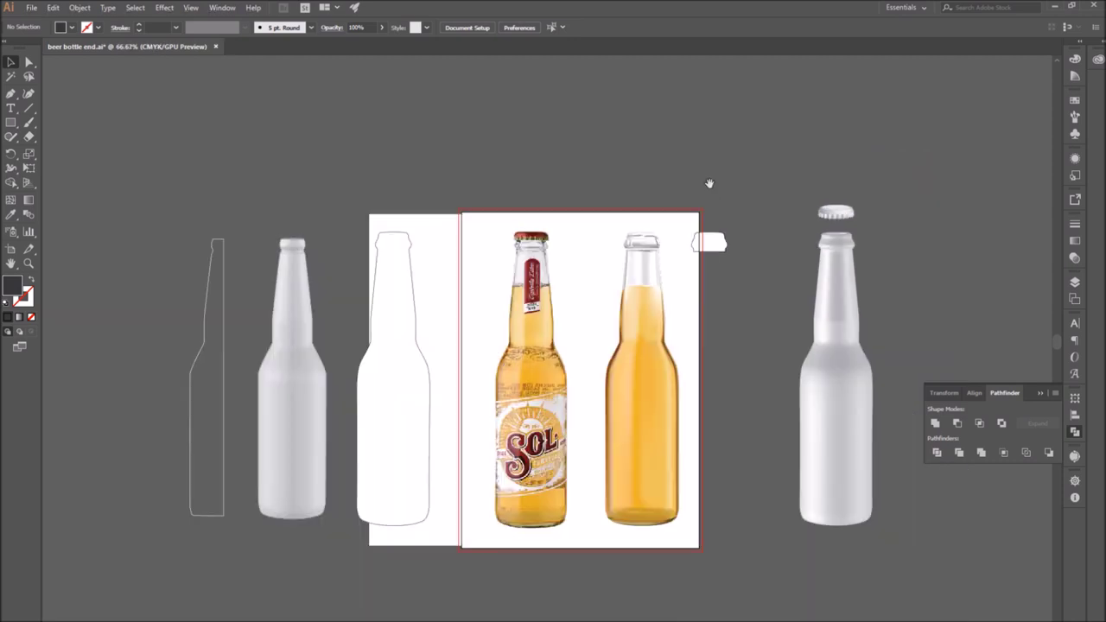
left_click_drag(703, 152, 692, 356)
left_click(832, 219)
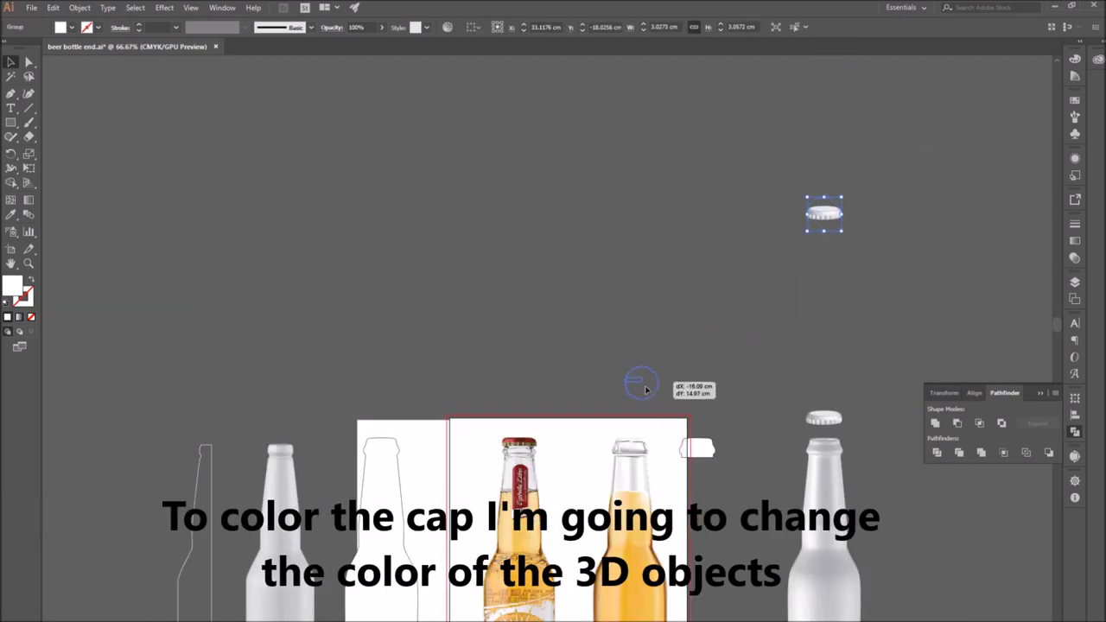
left_click(726, 423)
Step: Isolate the cap group, select its star-shaped path, and hide the path's 3D Extrude & Bevel effect
scroll(730, 441, "up", 5)
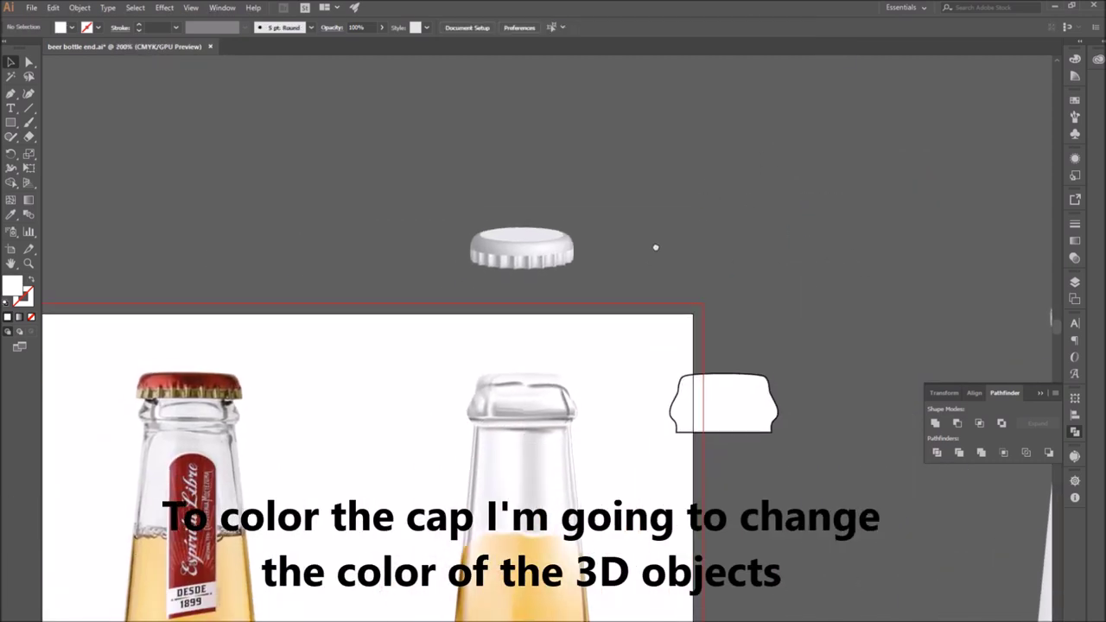
left_click_drag(608, 292, 1067, 212)
scroll(947, 248, "down", 1)
left_click_drag(946, 250, 896, 249)
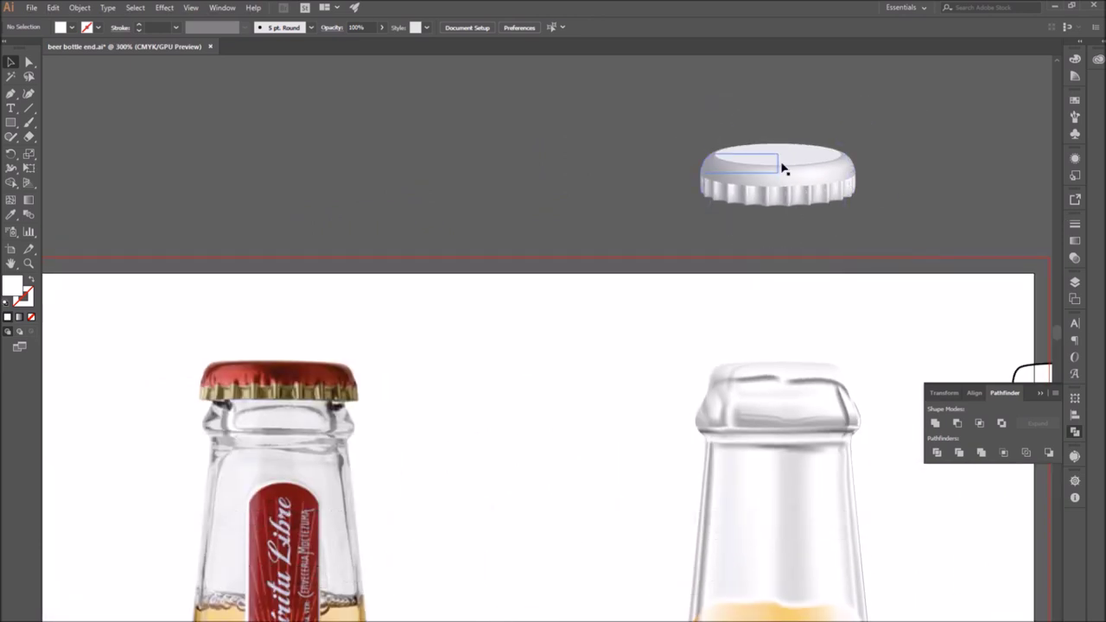
double_click(777, 205)
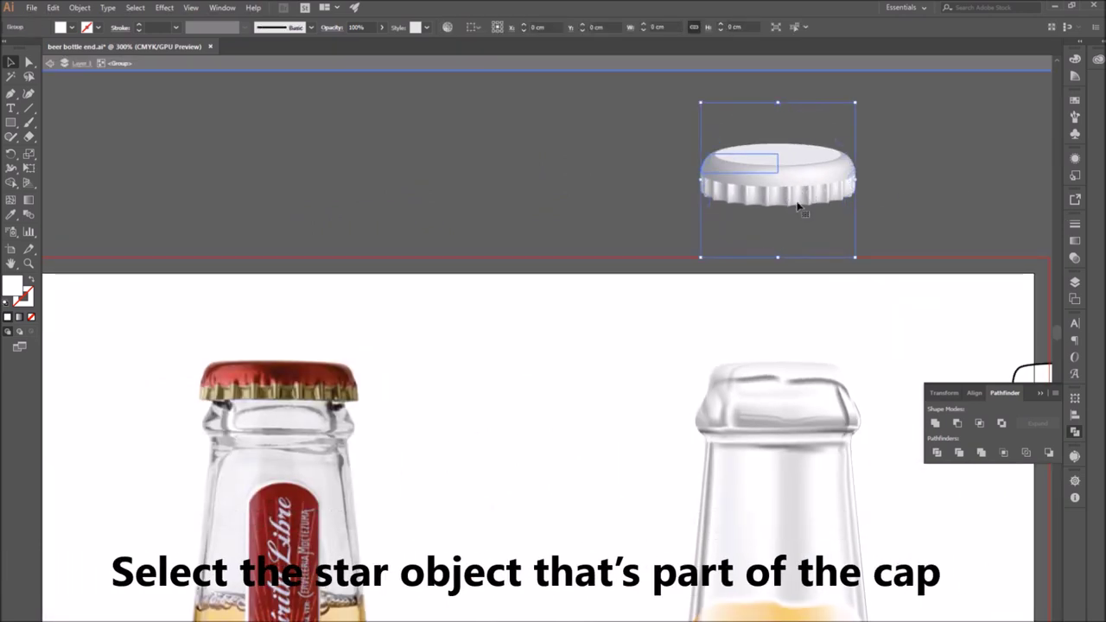
left_click(1075, 158)
scroll(985, 203, "down", 2)
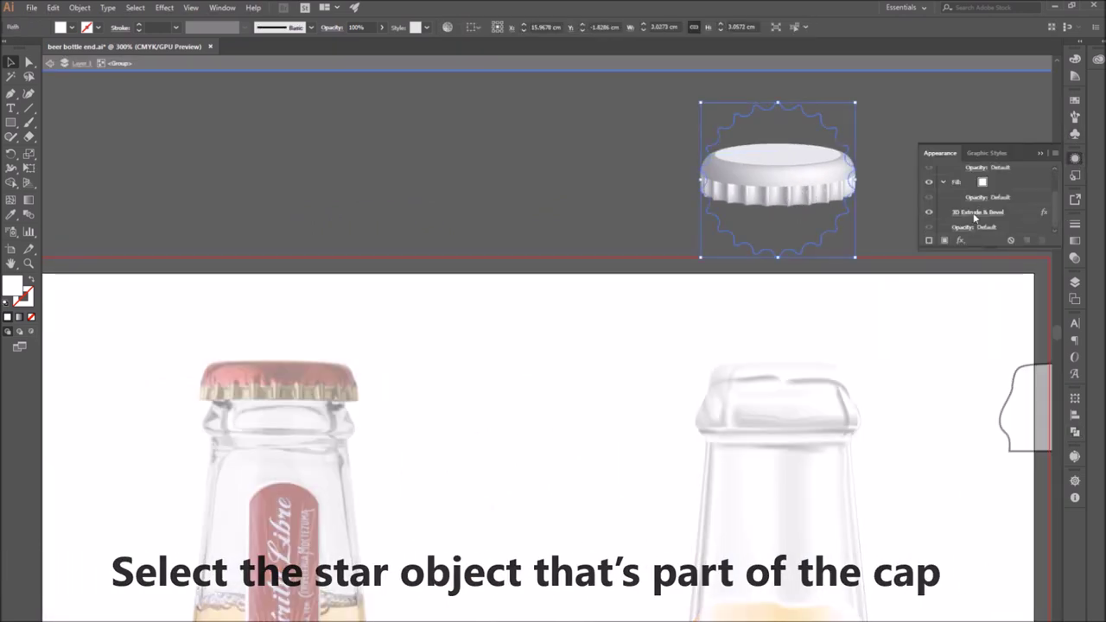
left_click(928, 217)
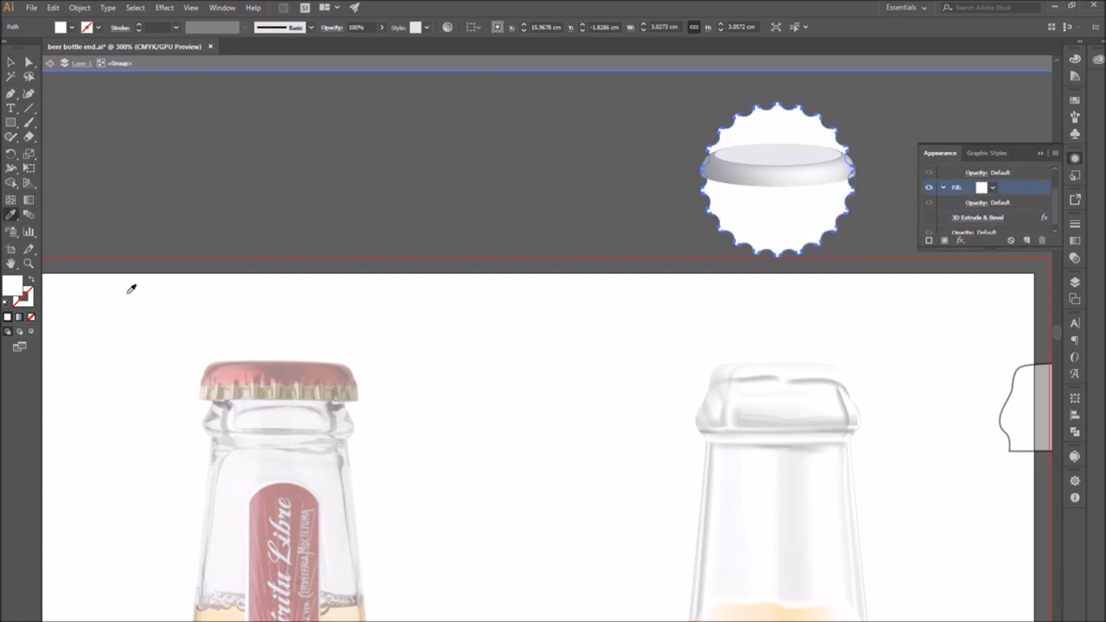
Step: Fill the star path with beige sampled from the photo cap's golden rim and turn its 3D Extrude & Bevel effect back on
left_click(241, 396)
left_click(231, 393)
left_click(233, 394)
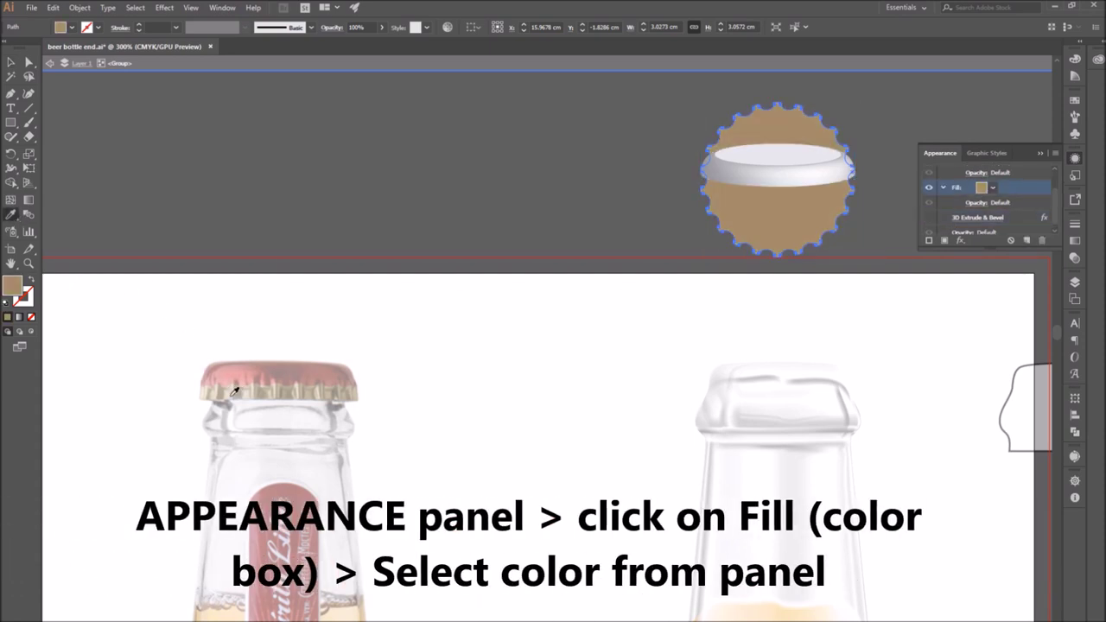
left_click(233, 394)
left_click(282, 389)
left_click(237, 391)
left_click(929, 217)
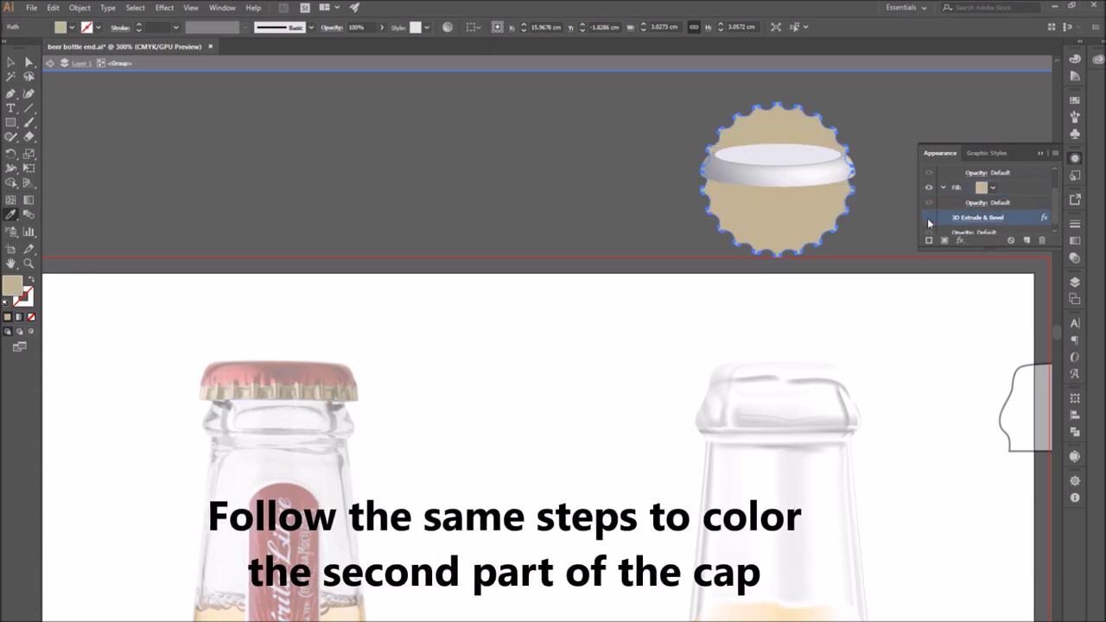
key("v")
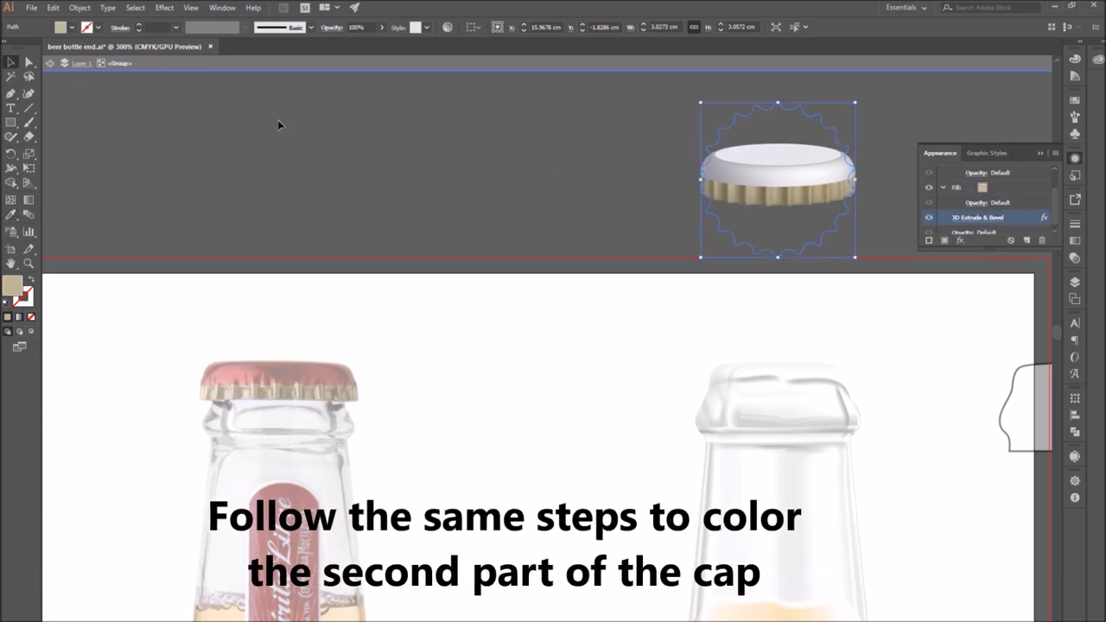
Step: Fill the cap top's path with red sampled from the photo cap, hiding its 3D Revolve effect only while sampling
left_click(821, 166)
left_click(930, 218)
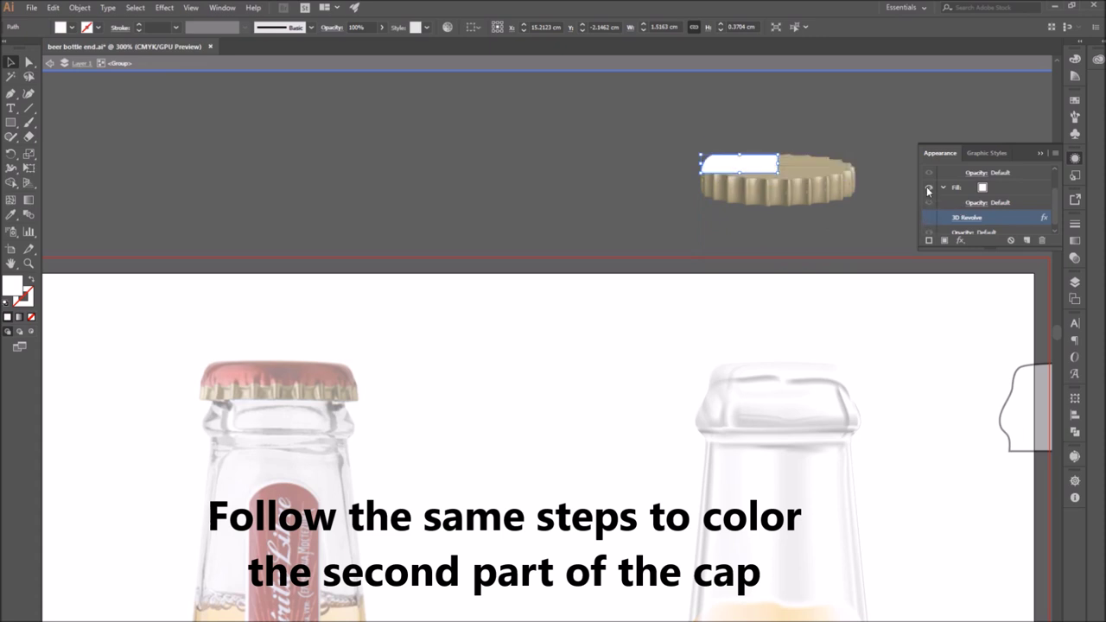
left_click(982, 188)
left_click(982, 189)
left_click(12, 214)
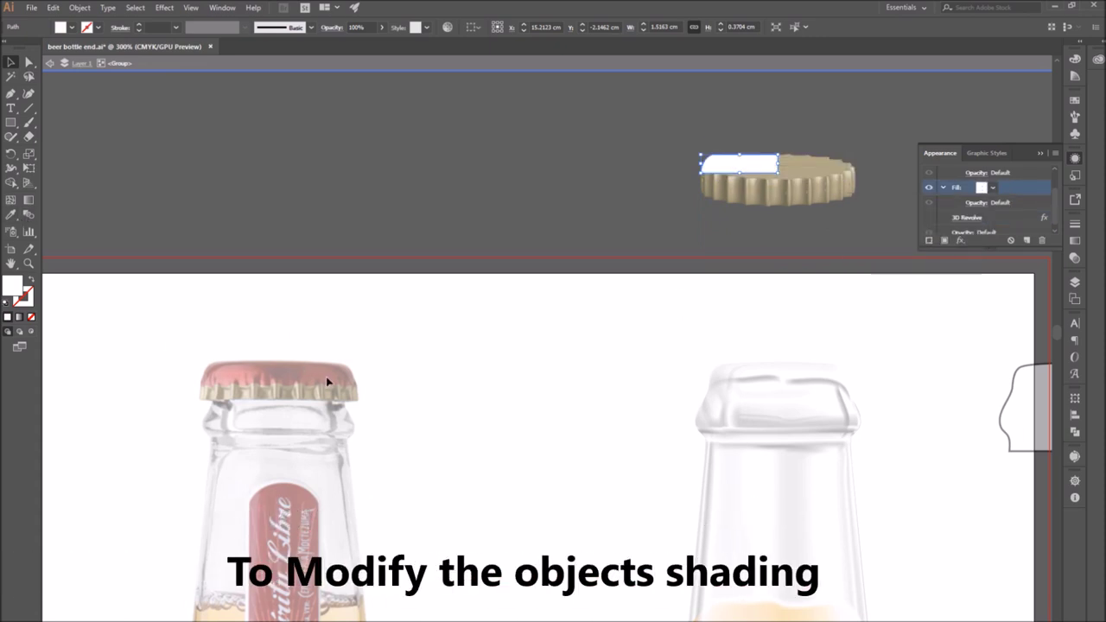
left_click(11, 216)
left_click(233, 375)
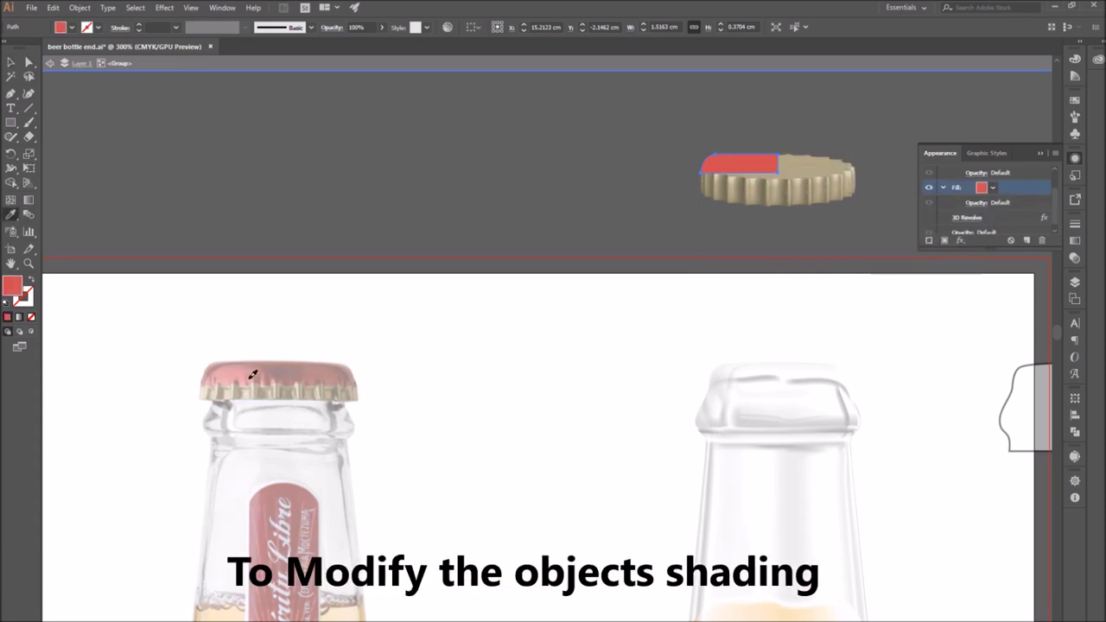
left_click(252, 366)
left_click(929, 218)
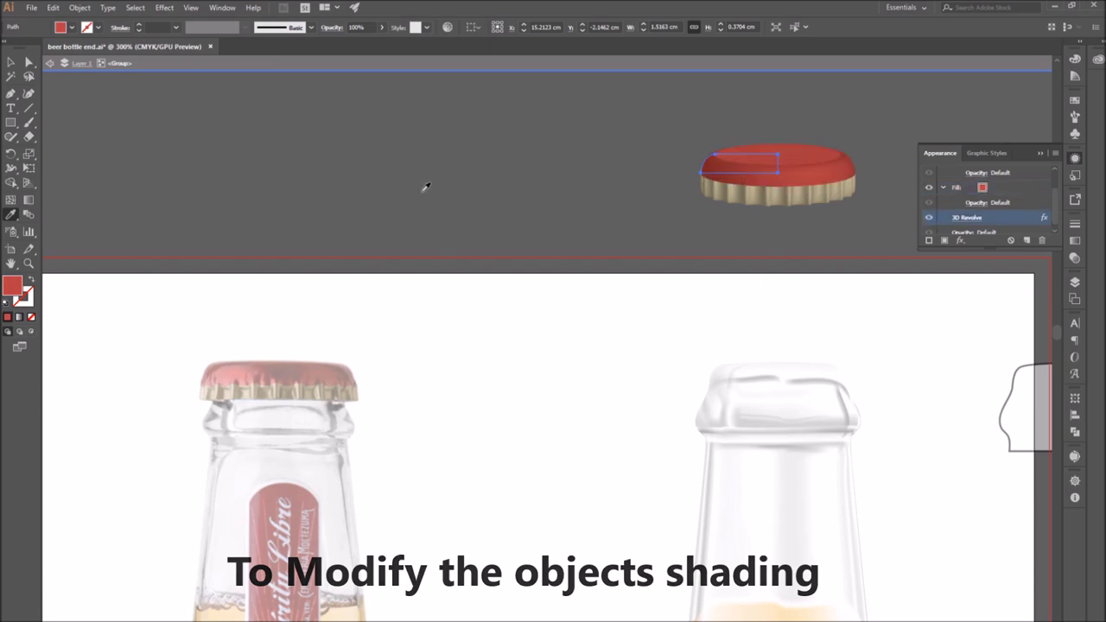
Step: Edit the red cap top's 3D Revolve effect so one light sits at the sphere's left edge and a new second light at its right
left_click(11, 64)
left_click(829, 229)
left_click(821, 193)
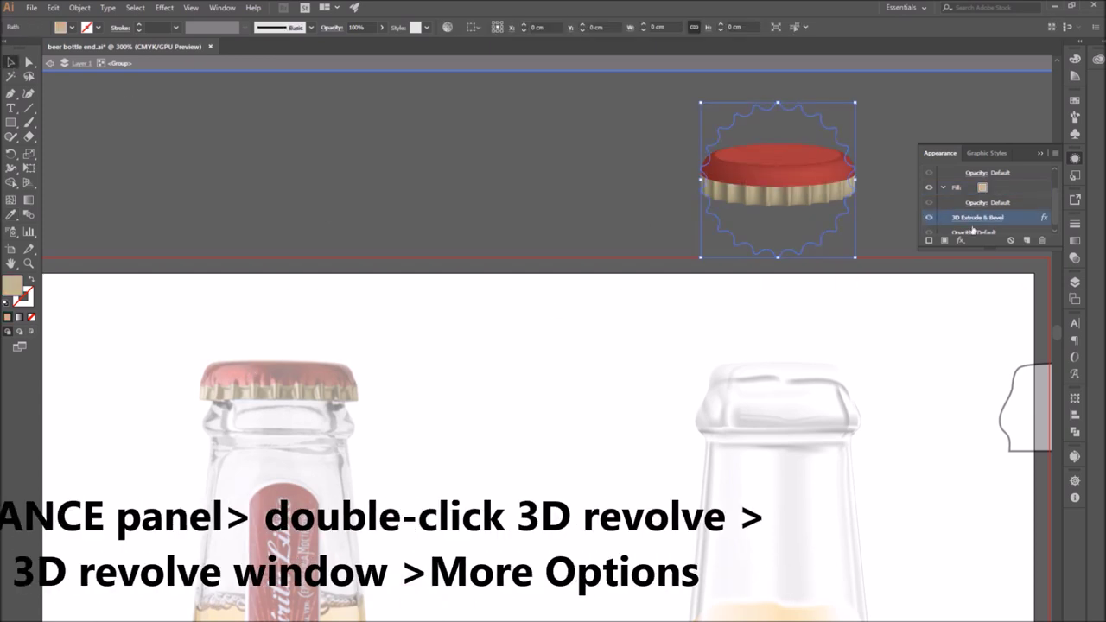
left_click(787, 167)
double_click(965, 217)
left_click_drag(964, 79, 353, 101)
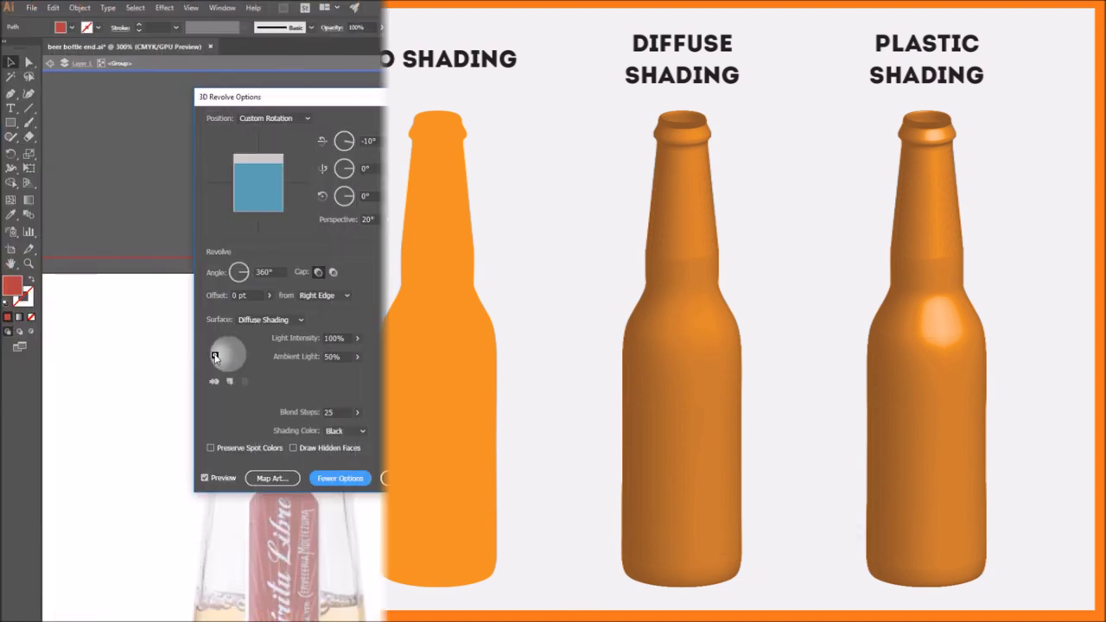
left_click(229, 382)
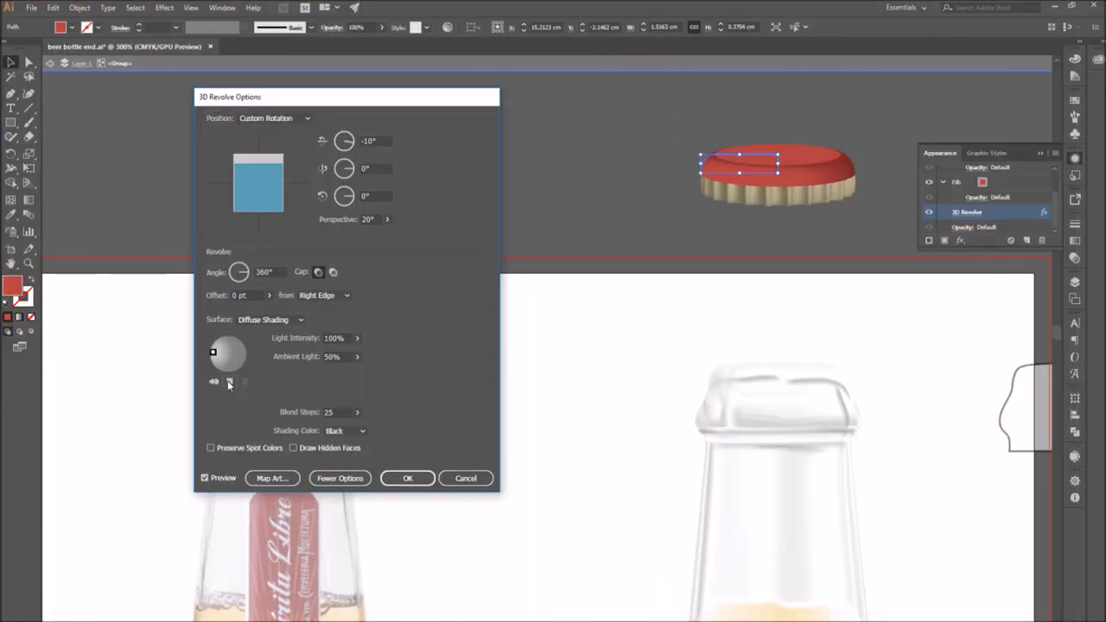
left_click_drag(246, 355, 249, 363)
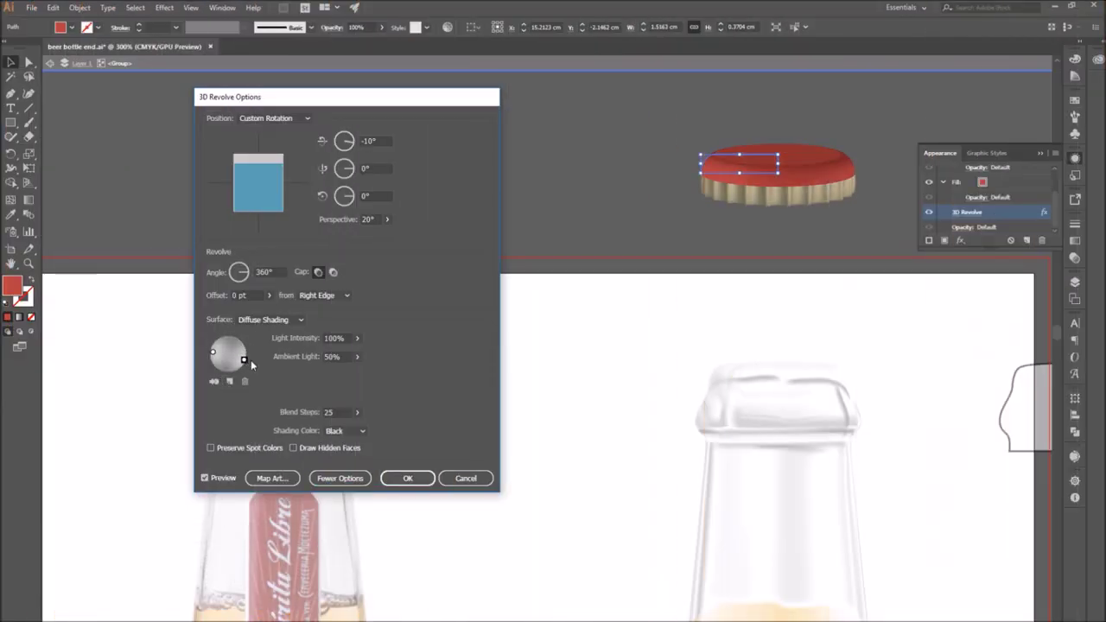
Step: Set the second light's intensity to 83% for the red cap top, with Preview left on
left_click(358, 338)
mouse_move(358, 353)
left_mouse_down()
mouse_move(335, 356)
mouse_move(349, 356)
left_mouse_up()
left_click(356, 338)
left_click(244, 382)
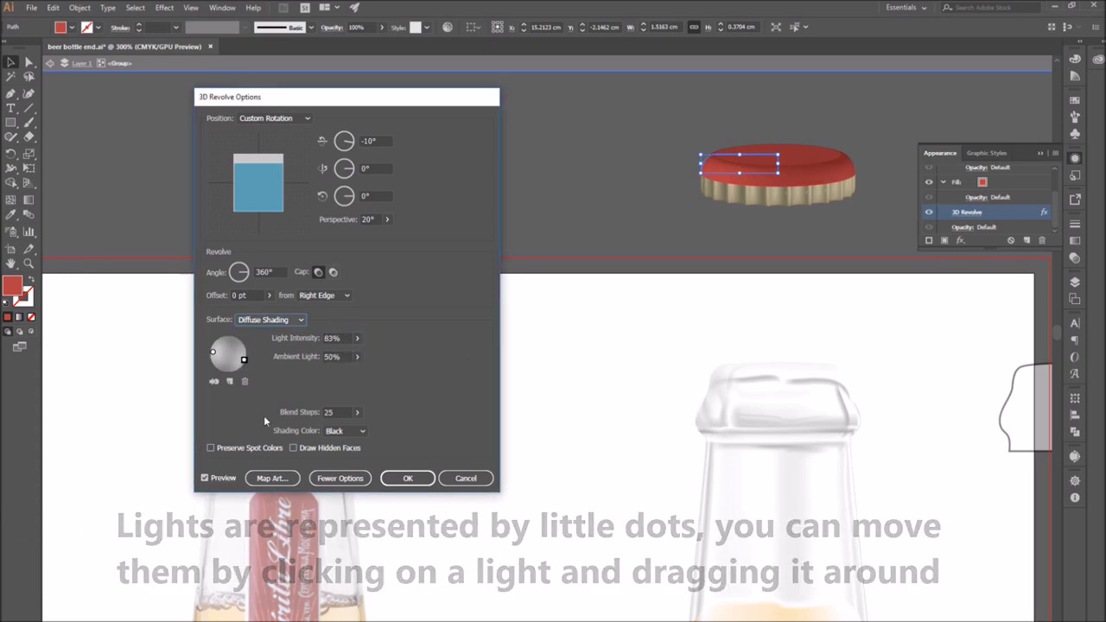
left_click(204, 478)
left_click(205, 479)
Step: Try Plastic Shading on the red cap top, adjust its light positions, and set the surface back to Diffuse Shading
left_click(279, 320)
left_click(256, 372)
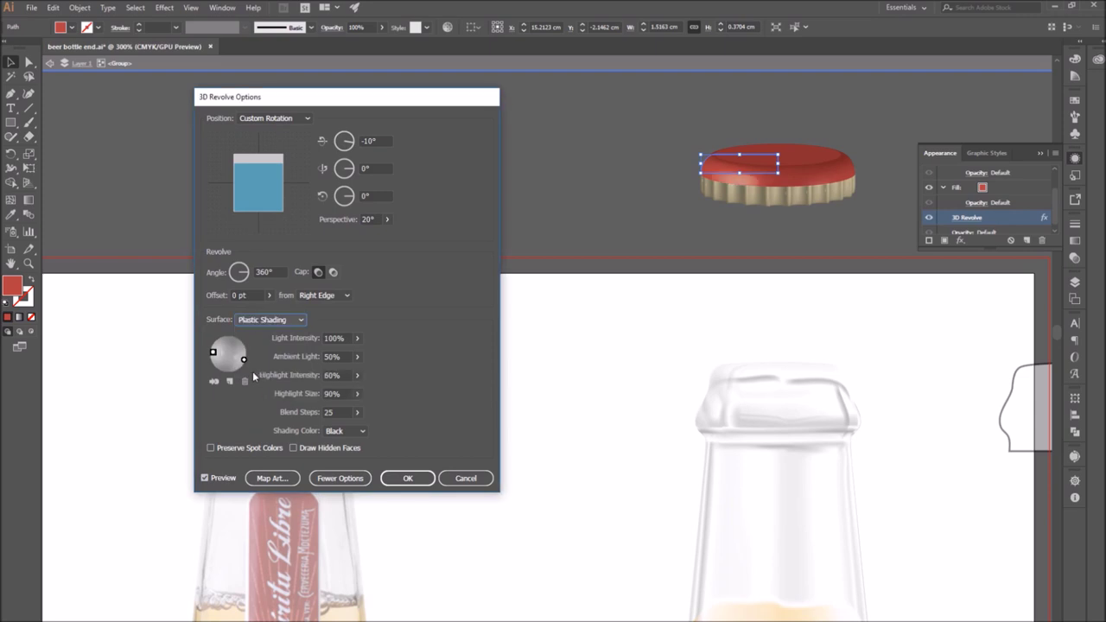
left_click_drag(244, 350, 248, 350)
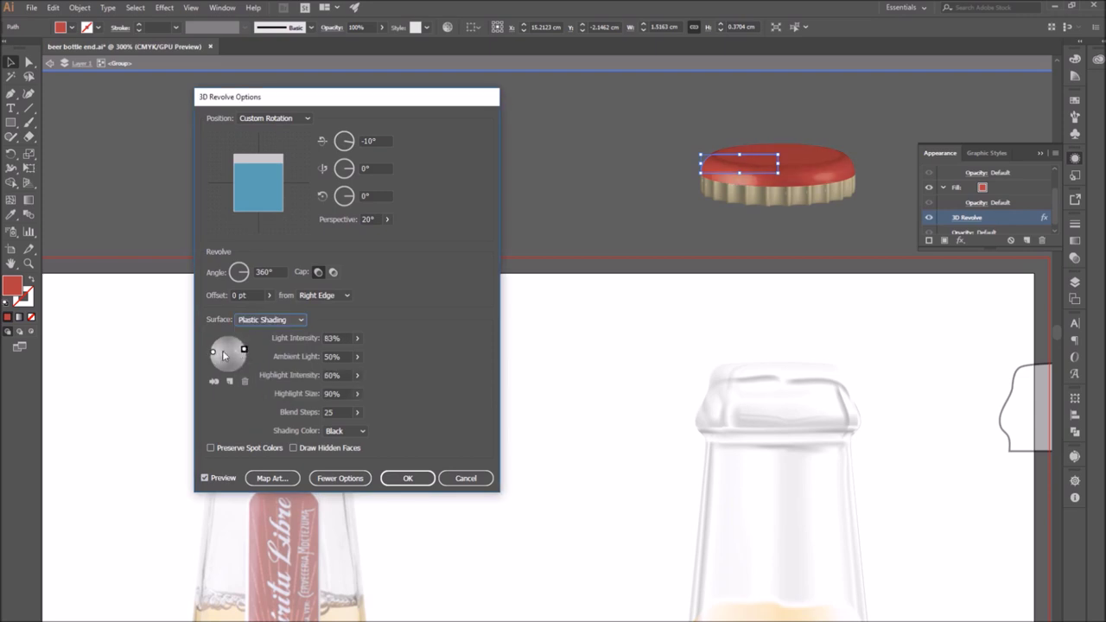
left_click(270, 320)
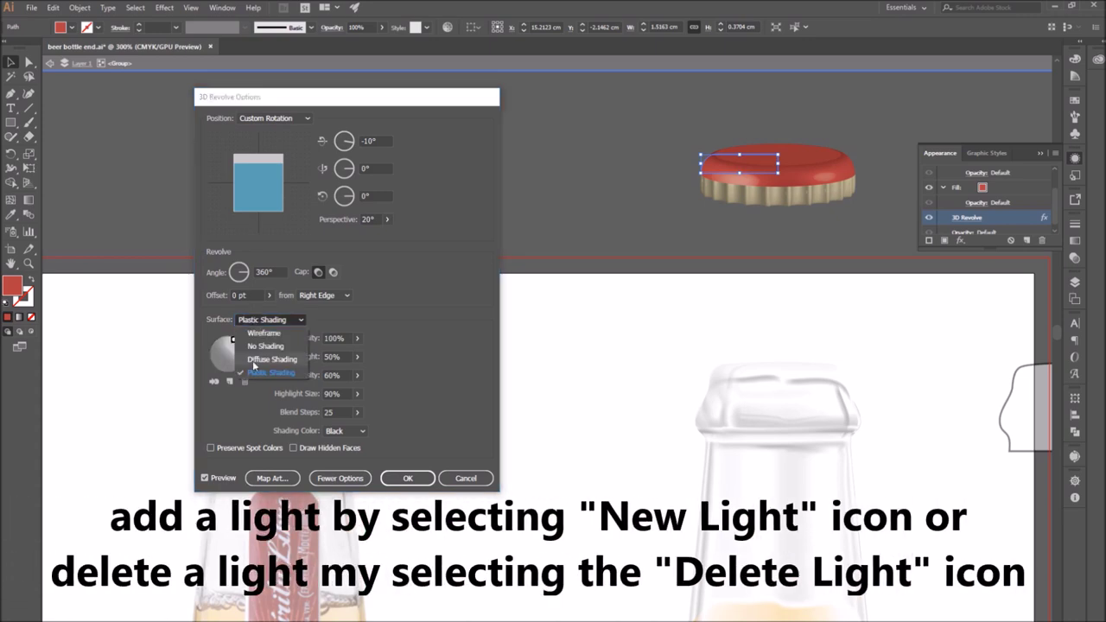
left_click(259, 360)
Step: Preview the star path's 3D Extrude & Bevel effect, move its light to the sphere's left edge, and add a second light on the right
left_click_drag(217, 360, 206, 372)
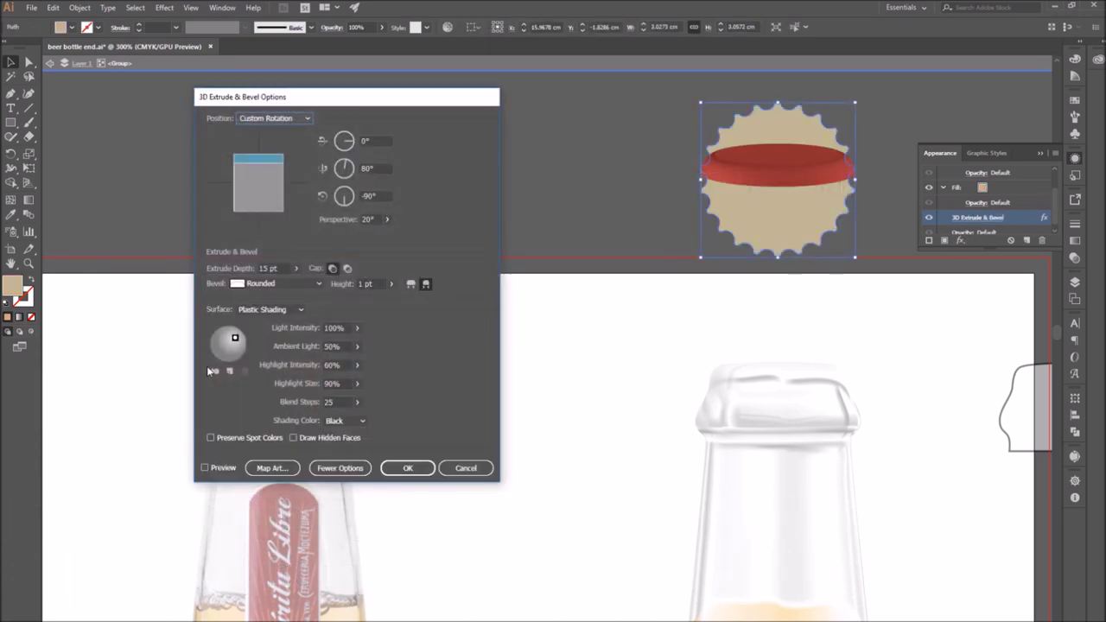
left_click(204, 468)
left_click_drag(235, 337, 212, 350)
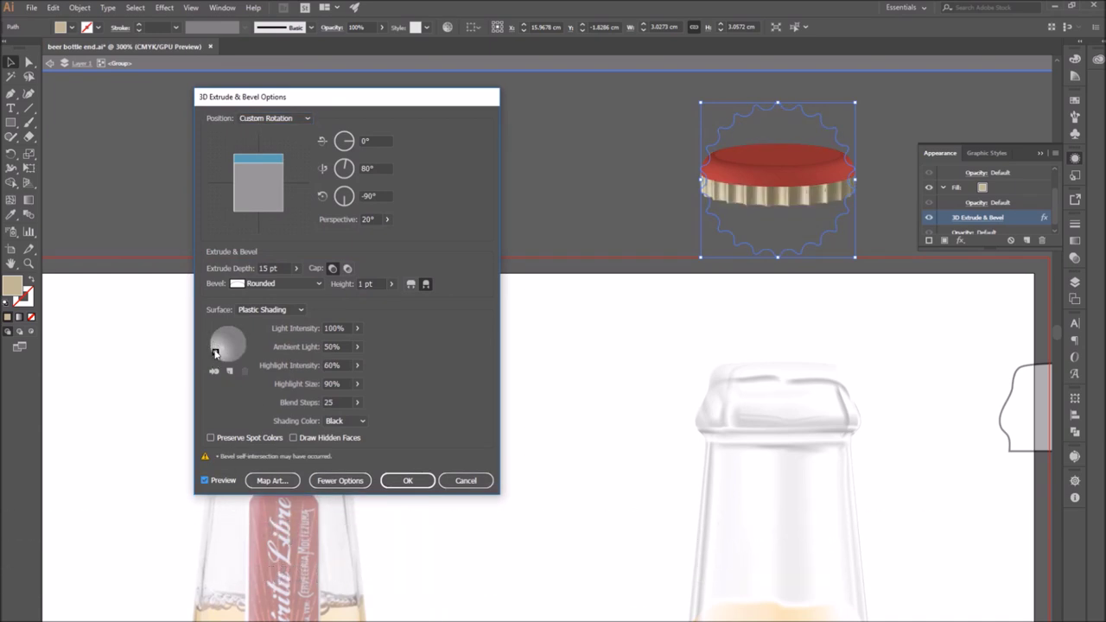
left_click_drag(216, 352, 214, 355)
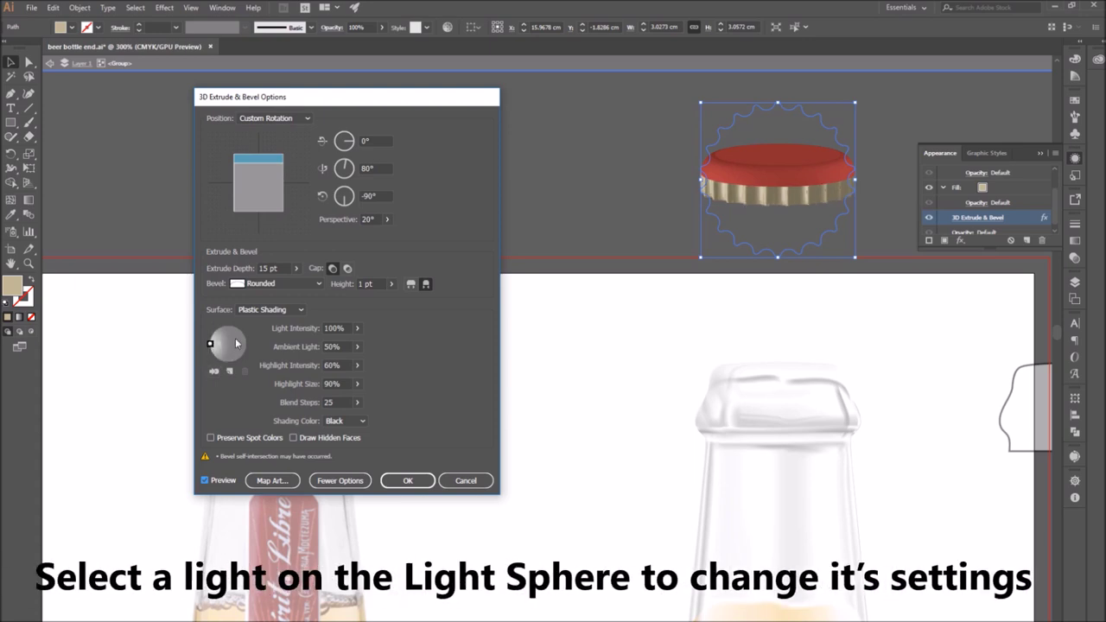
left_click(229, 371)
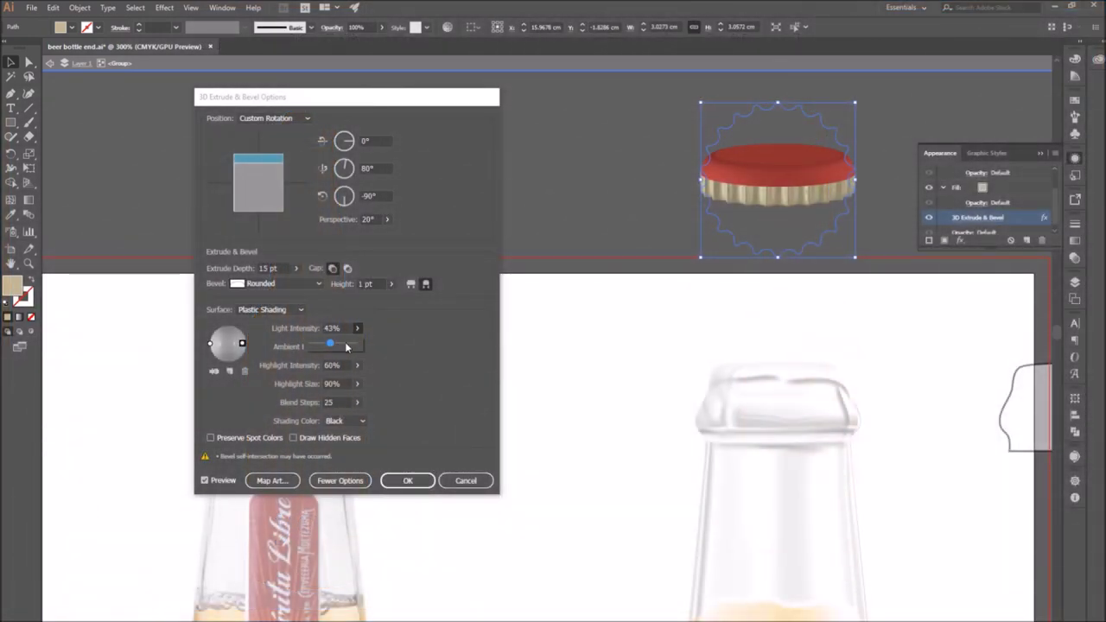
Step: Set the star path's second light to 32% intensity with Plastic Shading and apply the 3D Extrude & Bevel changes
left_click(343, 346)
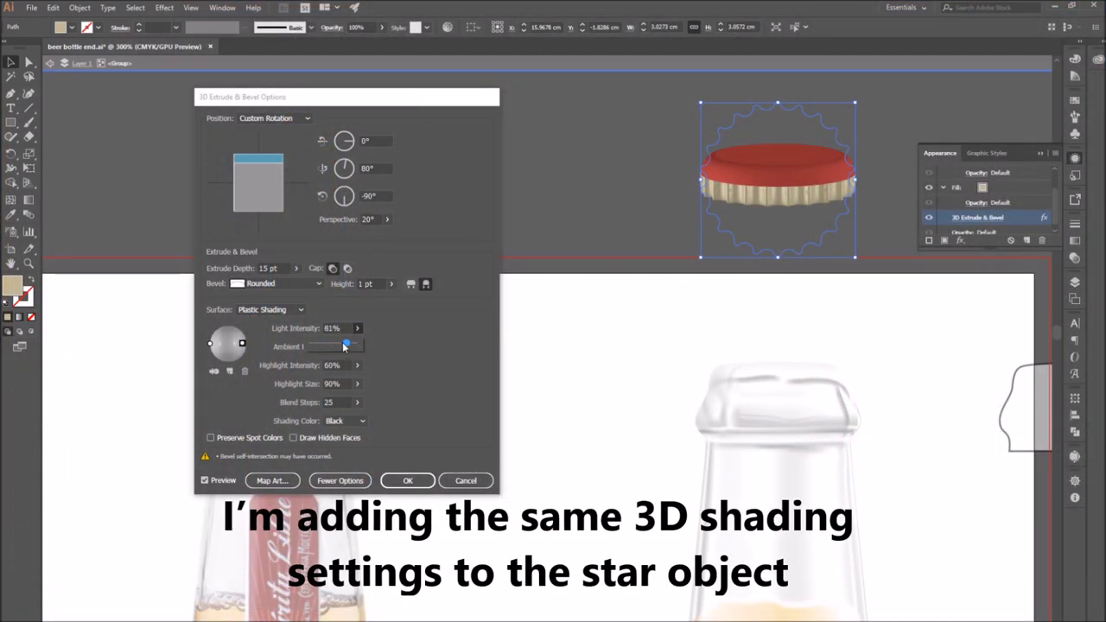
left_click(343, 343)
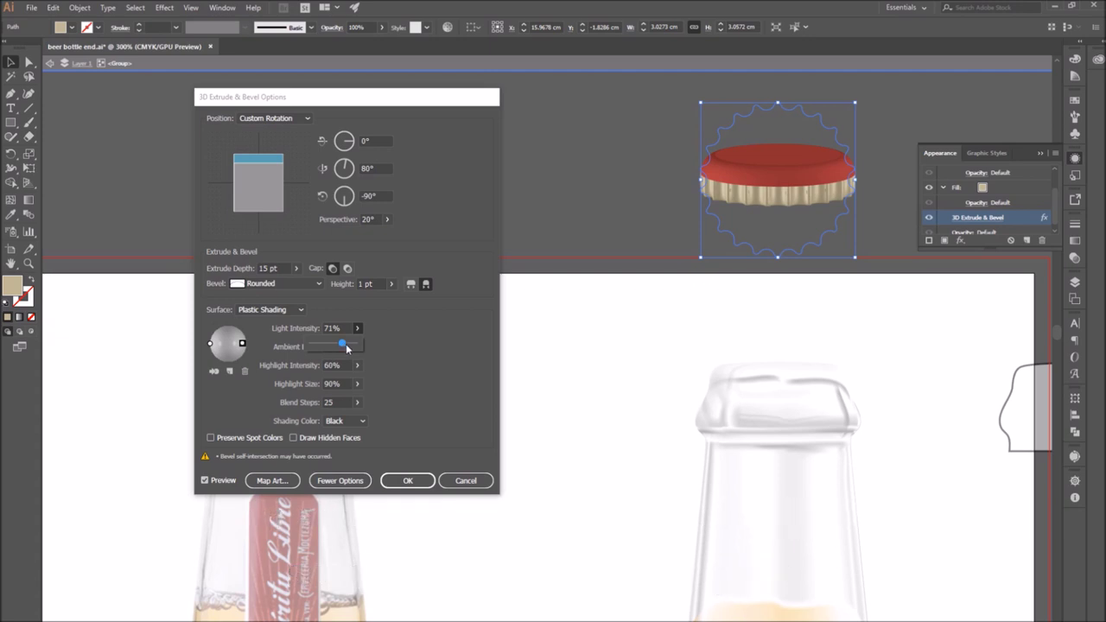
left_click_drag(346, 344, 333, 346)
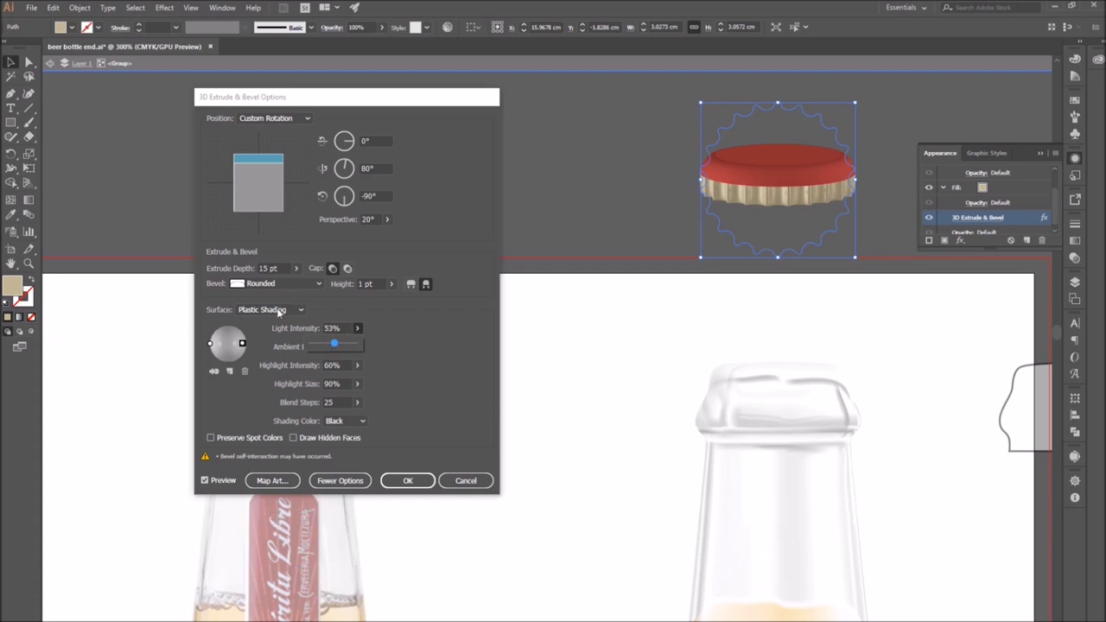
left_click(299, 308)
left_click(298, 350)
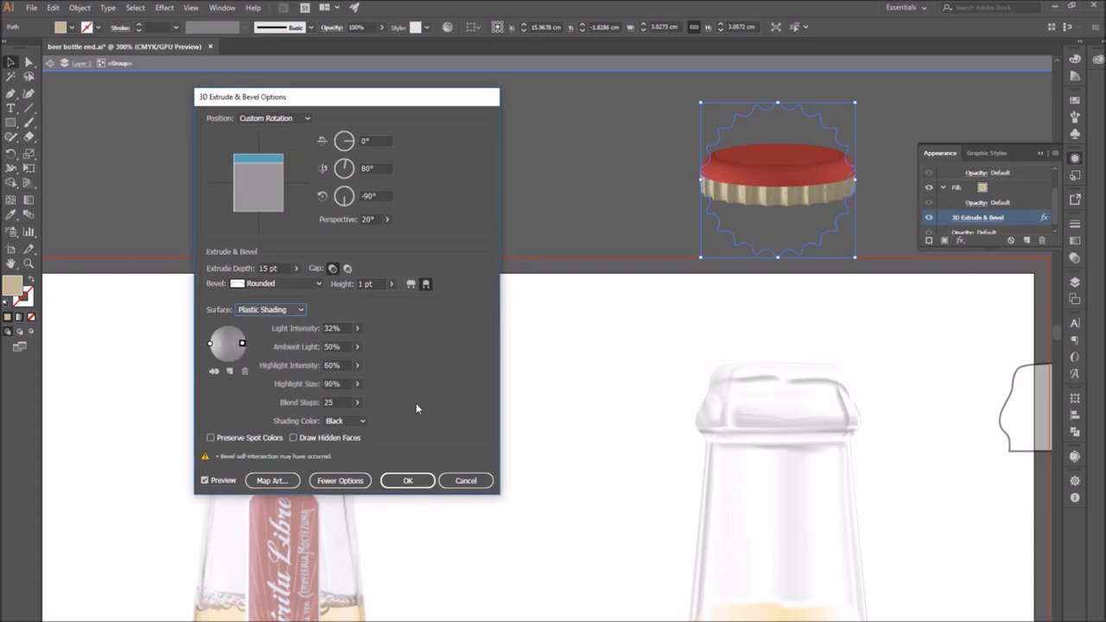
left_click(407, 481)
Step: Leave the cap group's isolation and move the coloured cap down onto the mouth of the coloured bottle
left_click(890, 207)
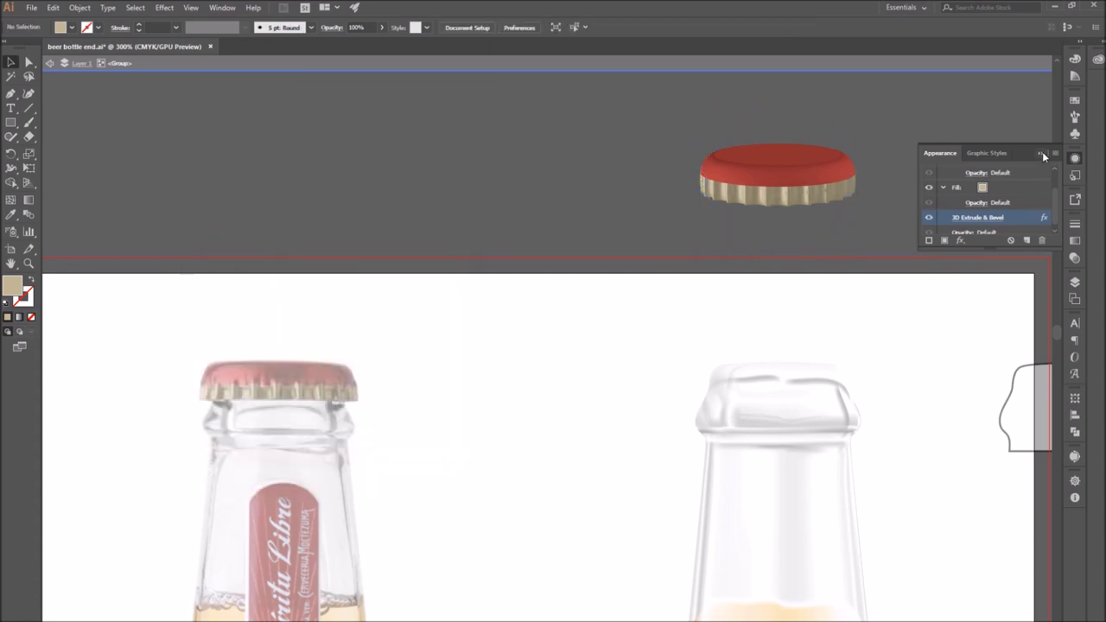
left_click(1041, 153)
double_click(980, 219)
left_click_drag(671, 201, 581, 238)
left_click_drag(731, 155, 759, 375)
Step: Bring the cap group to the front so it covers the top of the glass finish
right_click(749, 365)
mouse_move(807, 494)
left_click(910, 494)
left_click(797, 363)
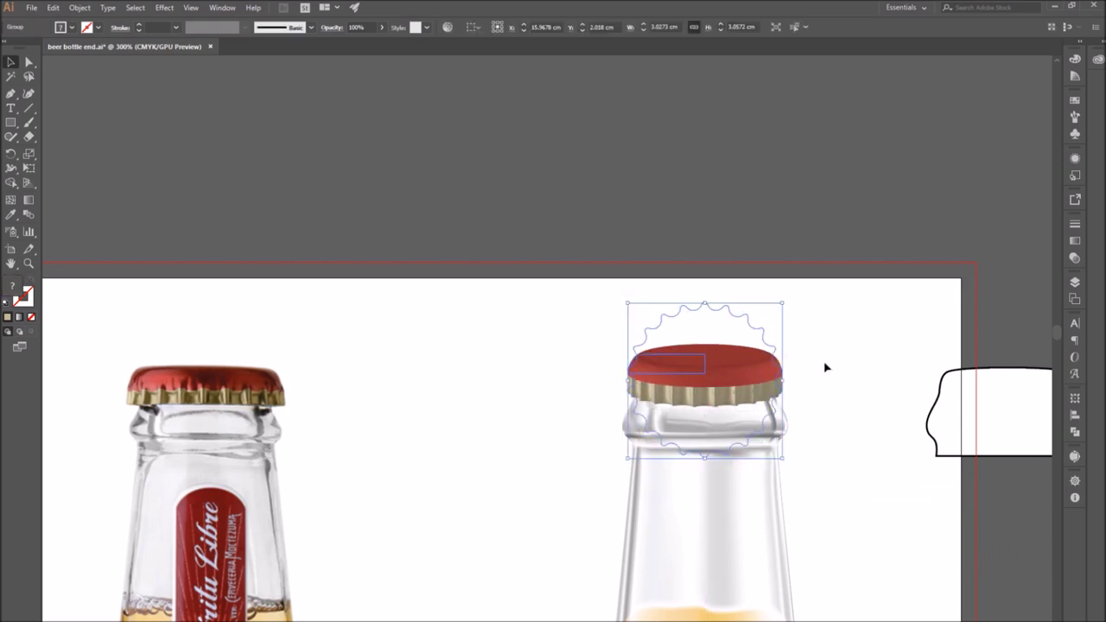
Step: Isolate the glass finish mesh and adjust the points at both ends of its lower bulge
scroll(447, 454, "down", 4)
scroll(604, 406, "up", 5)
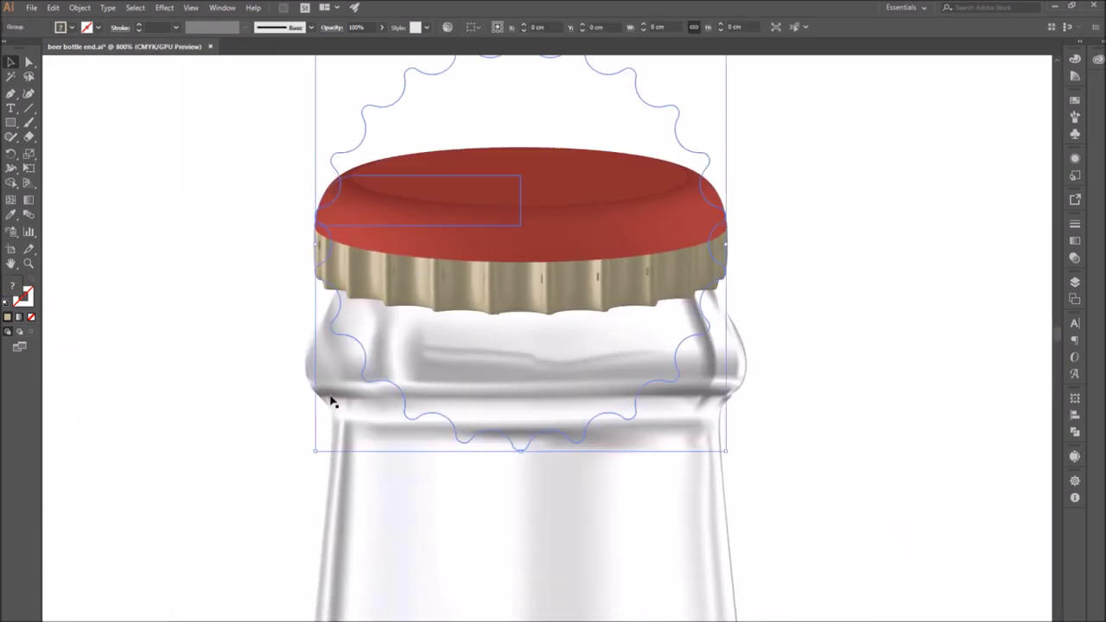
left_click(328, 454)
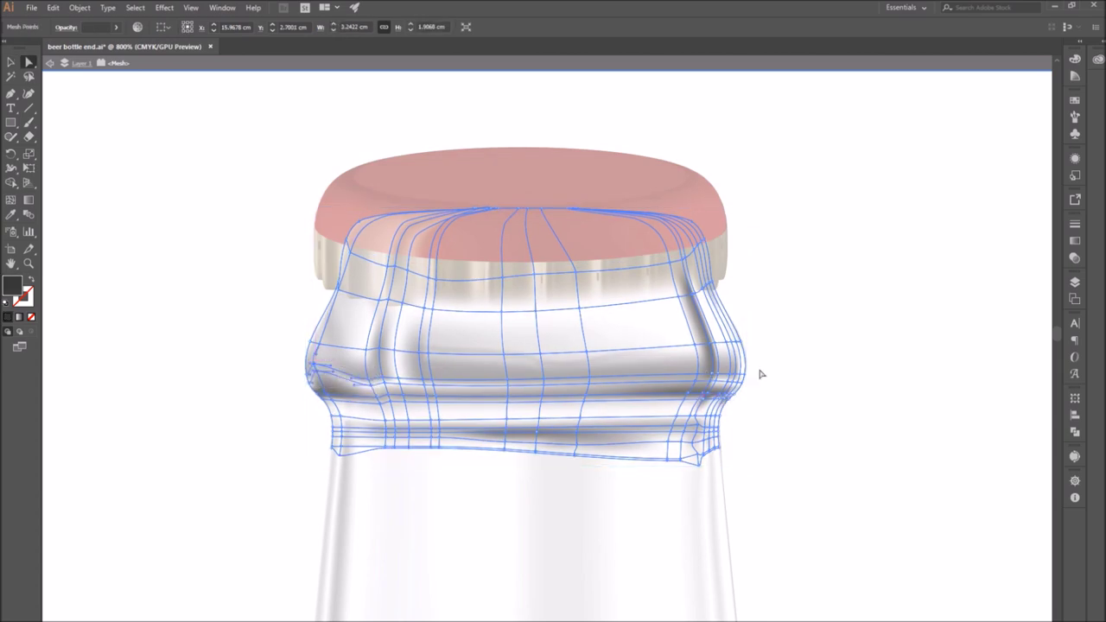
left_click_drag(740, 381, 741, 372)
left_click_drag(370, 384, 308, 384)
left_click(115, 26)
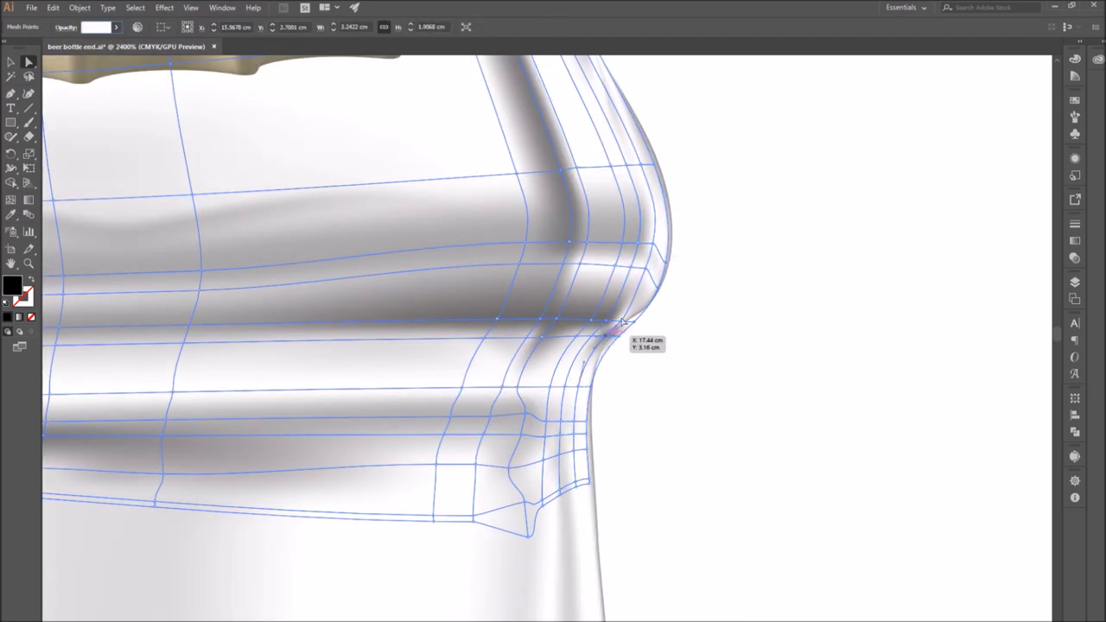
left_click(716, 369)
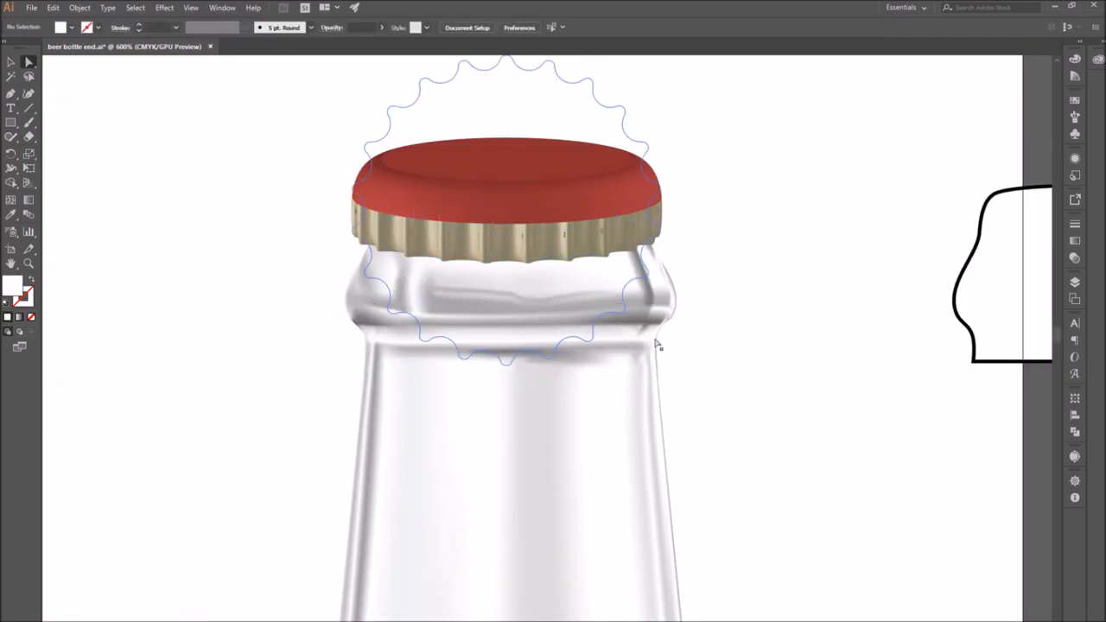
Step: Shift the mesh points along the middle of the finish's dark lower band and leave the mesh's isolation
left_click(523, 296)
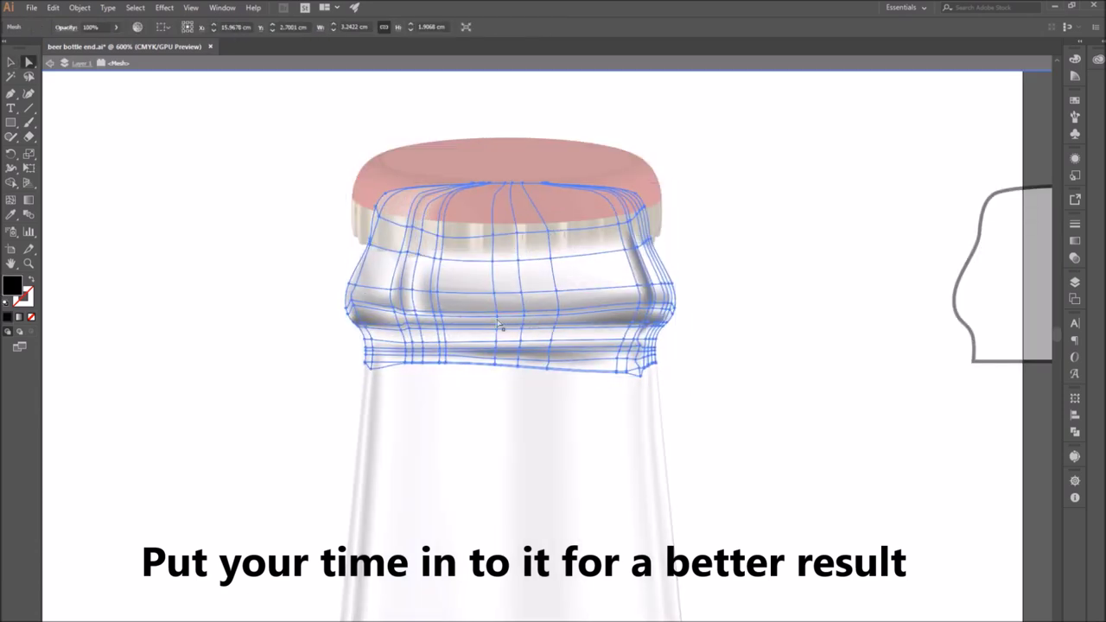
left_click(524, 317)
left_click_drag(521, 322, 522, 326)
left_click_drag(496, 325, 560, 314)
left_click(846, 382)
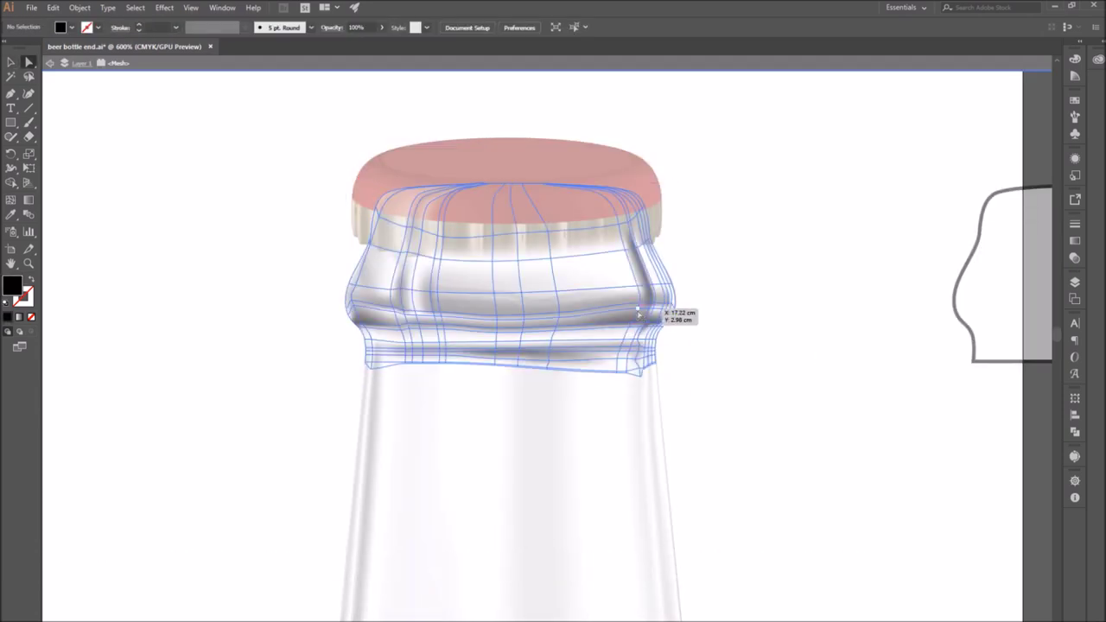
double_click(723, 389)
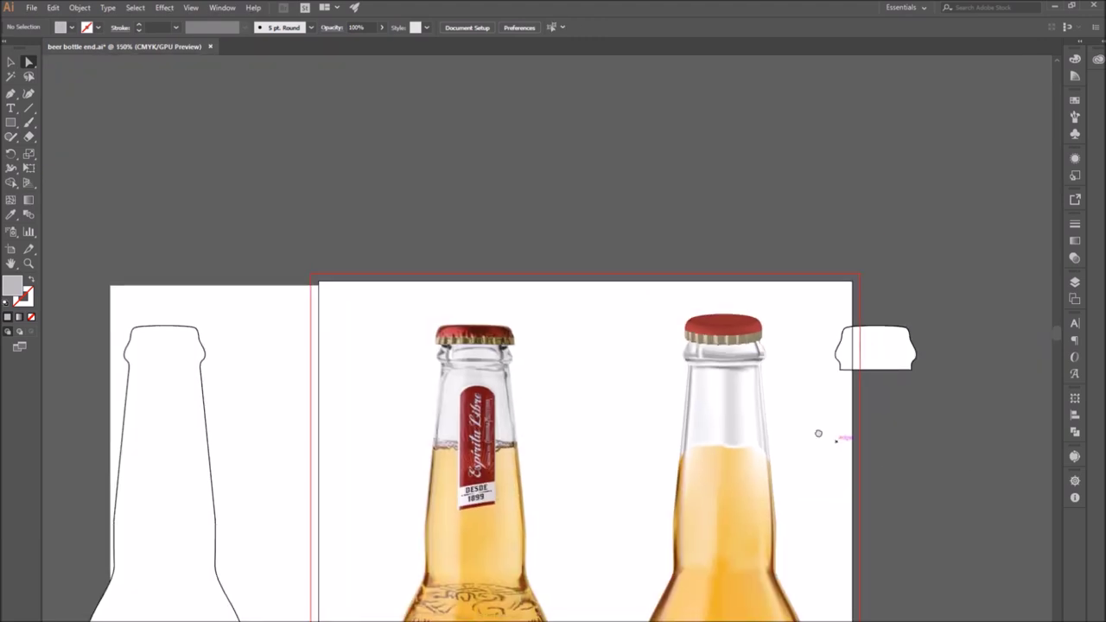
Step: Draw a circle about 0.27 cm wide over the foam bubbles in the reference photo, with a white fill and no stroke
left_click_drag(818, 434, 506, 291)
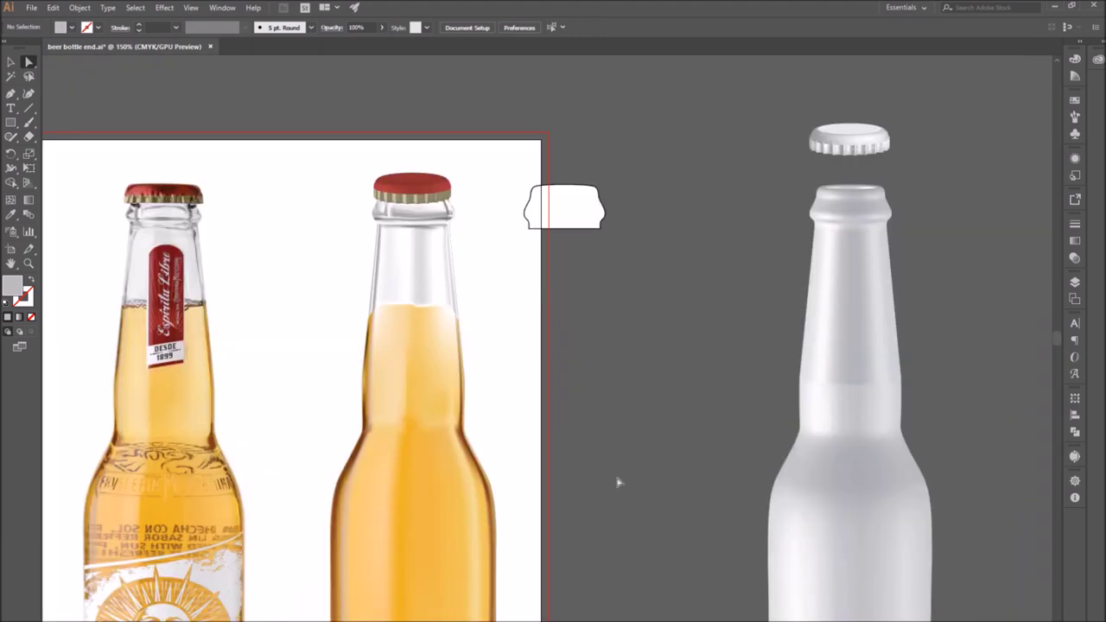
scroll(662, 468, "down", 2)
scroll(562, 438, "up", 3)
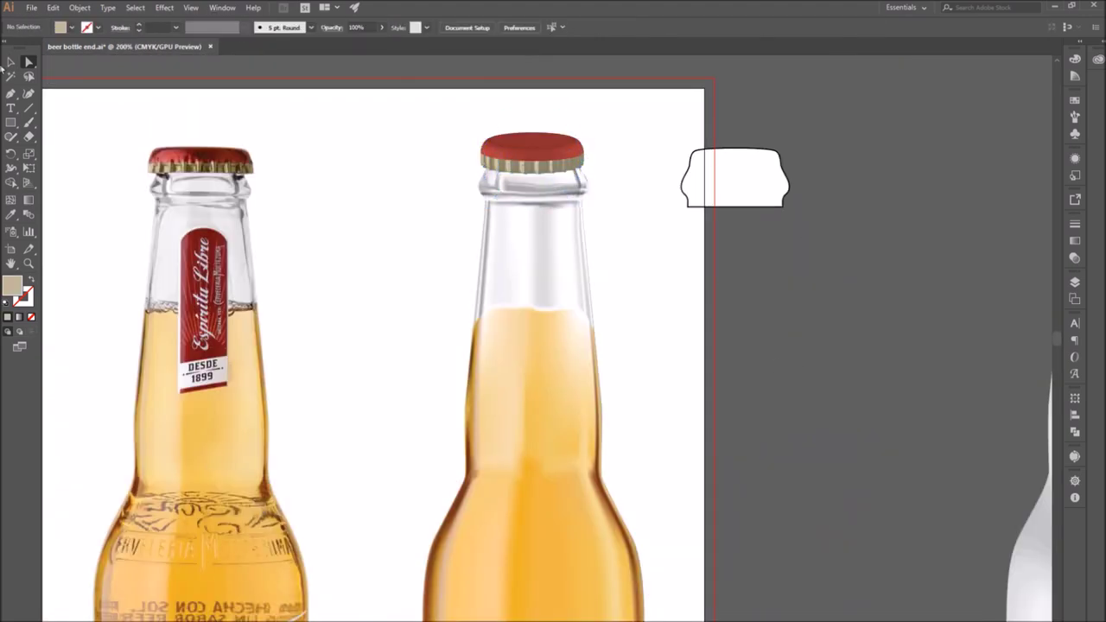
scroll(346, 152, "down", 2)
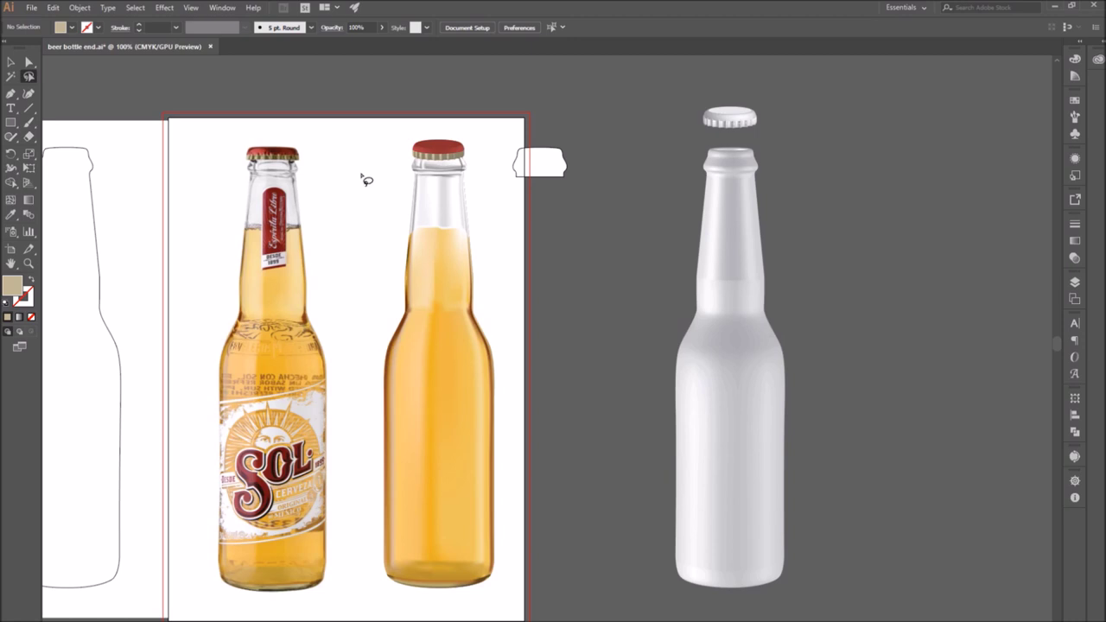
scroll(354, 190, "left", 2)
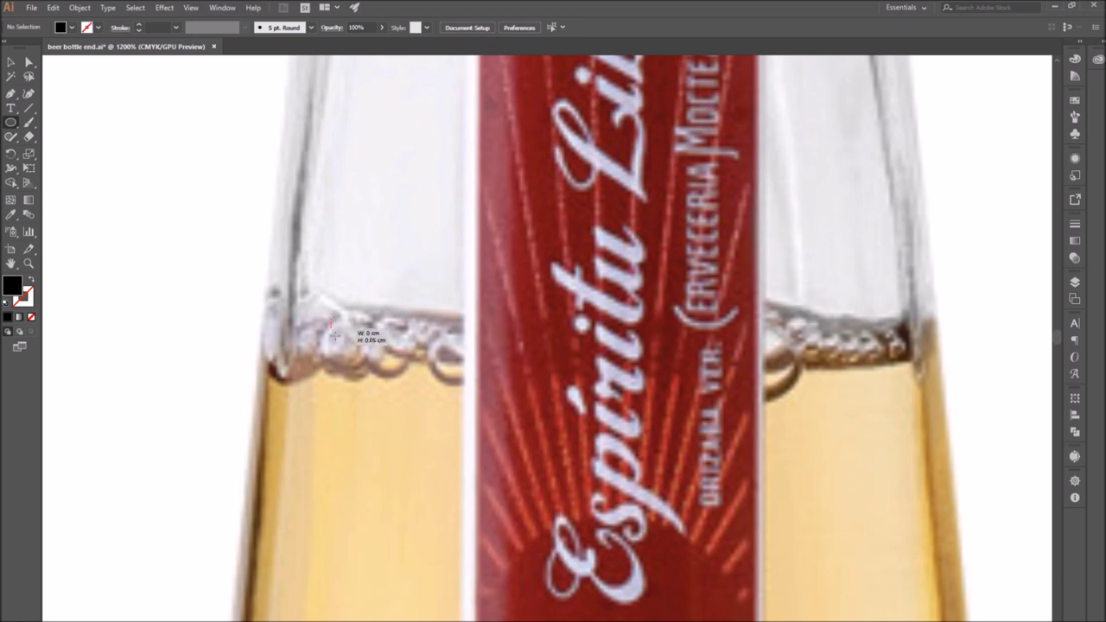
left_click_drag(334, 336, 387, 375)
left_click(7, 302)
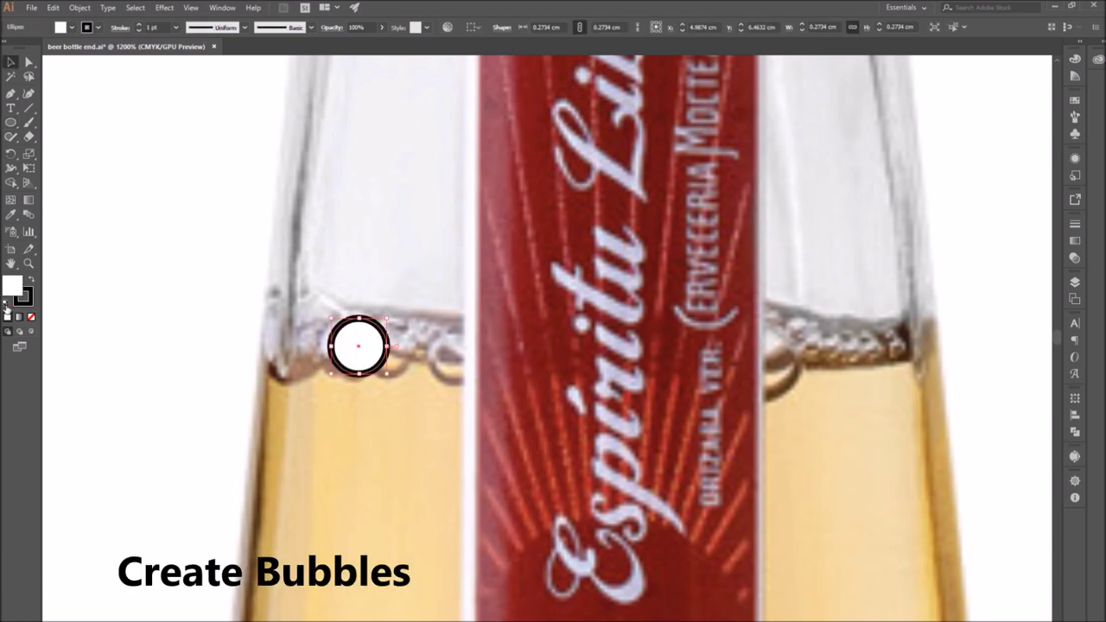
left_click(28, 301)
left_click(31, 317)
Step: Reposition the white circle over a foam bubble on the photo and enlarge it slightly to match the bubble's size
left_click(481, 440)
mouse_move(608, 442)
left_mouse_down()
mouse_move(657, 440)
mouse_move(608, 408)
left_mouse_up()
left_click_drag(360, 329, 367, 376)
mouse_move(367, 376)
left_mouse_down()
mouse_move(353, 327)
mouse_move(383, 362)
left_mouse_up()
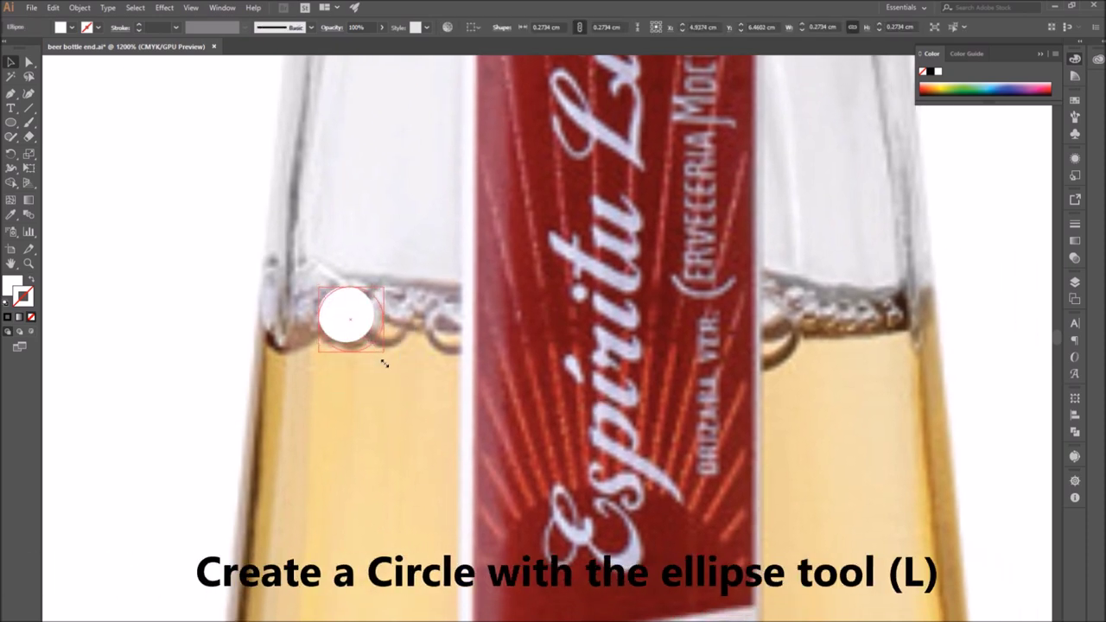
Step: Turn the white circle into a gradient mesh with several rows and columns using the Mesh tool
left_click(11, 200)
left_click(334, 315)
left_click(348, 298)
left_click(28, 63)
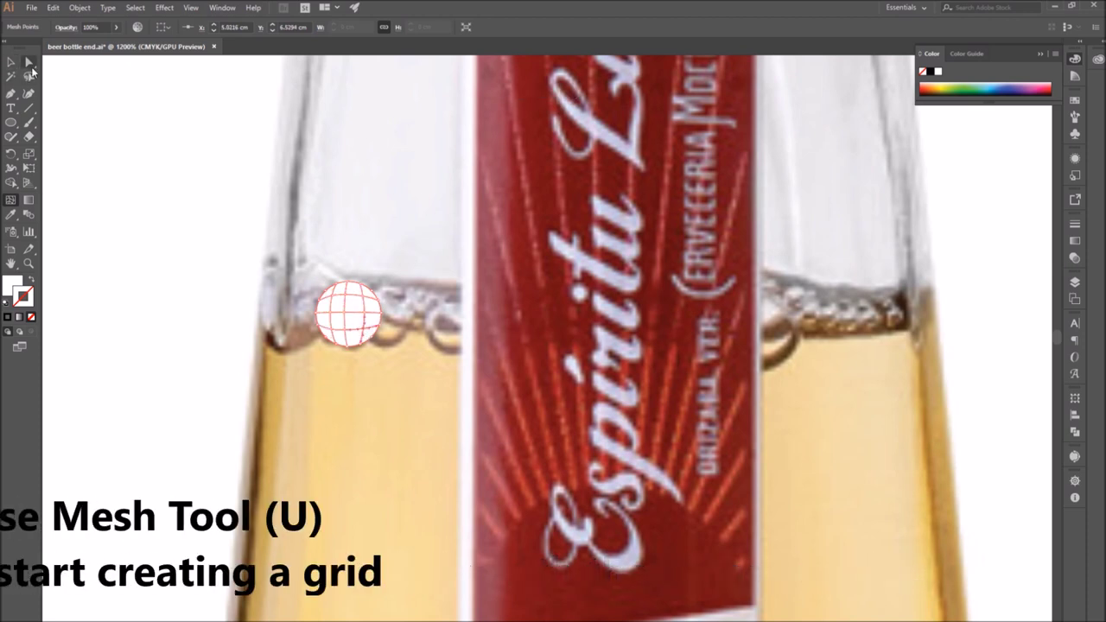
left_click(200, 311)
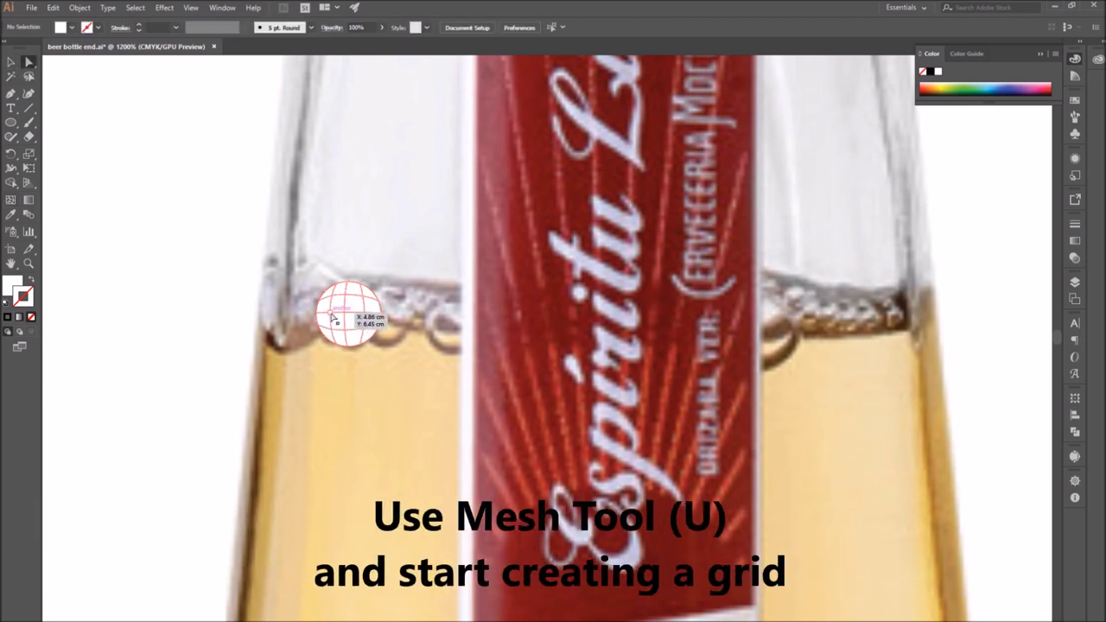
Step: Select the inner mesh points of the white circle and set their opacity to 0%
left_click(332, 299)
left_click(348, 296, "shift")
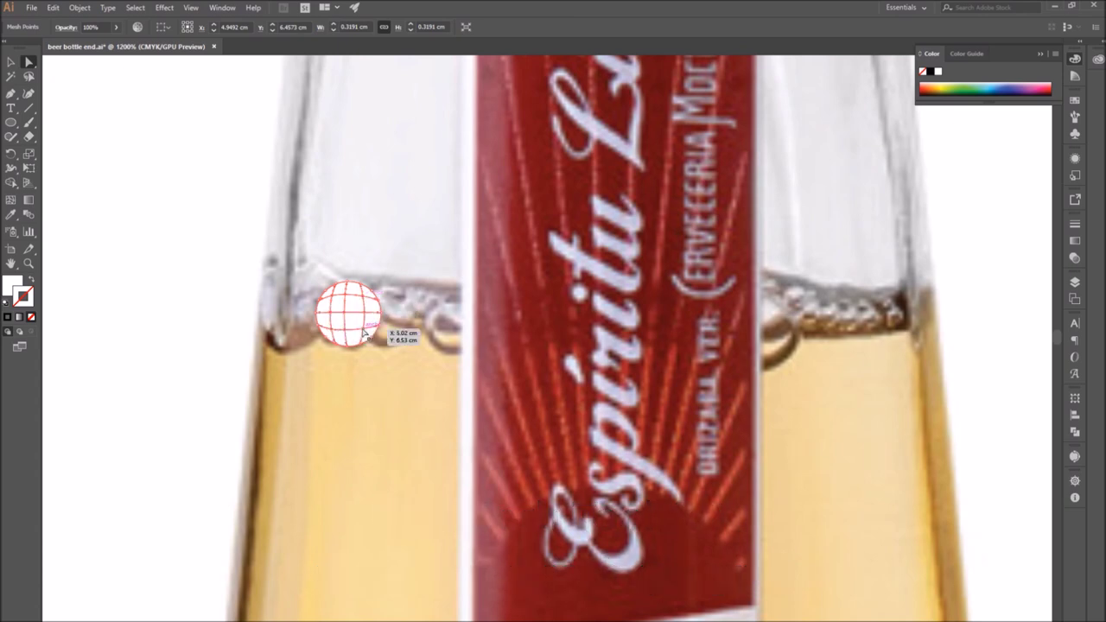
left_click_drag(114, 41, 2, 177)
left_click(160, 204)
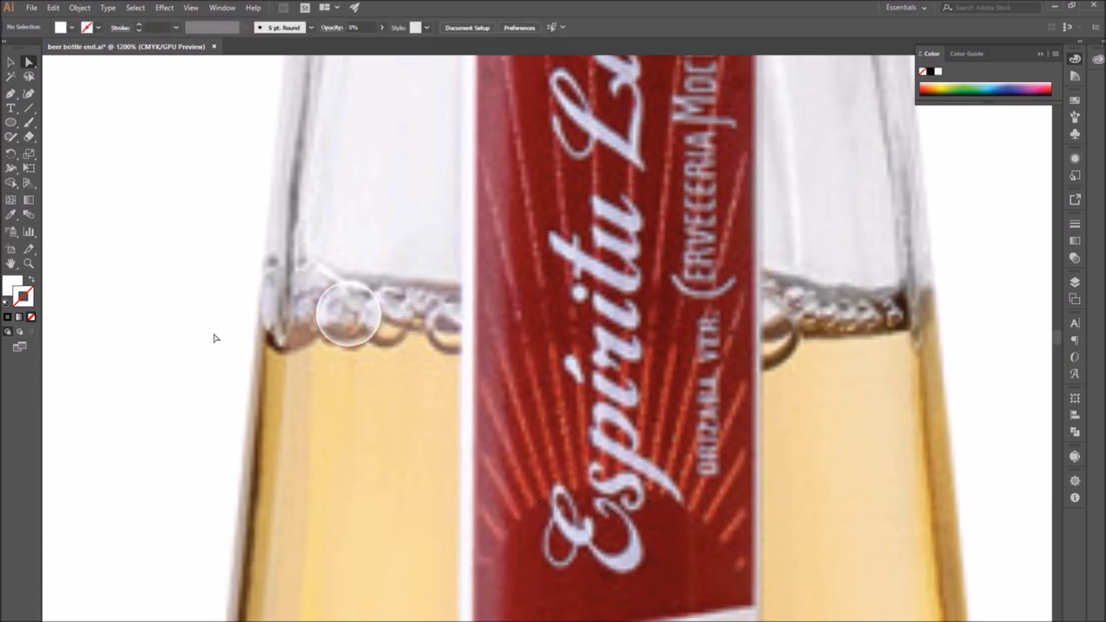
Step: Colour the bubble mesh's lower points dark brown sampled from the photo and set the inner points to 0% opacity
scroll(207, 336, "up", 2)
left_click_drag(440, 400, 348, 394)
left_click_drag(330, 218, 530, 434)
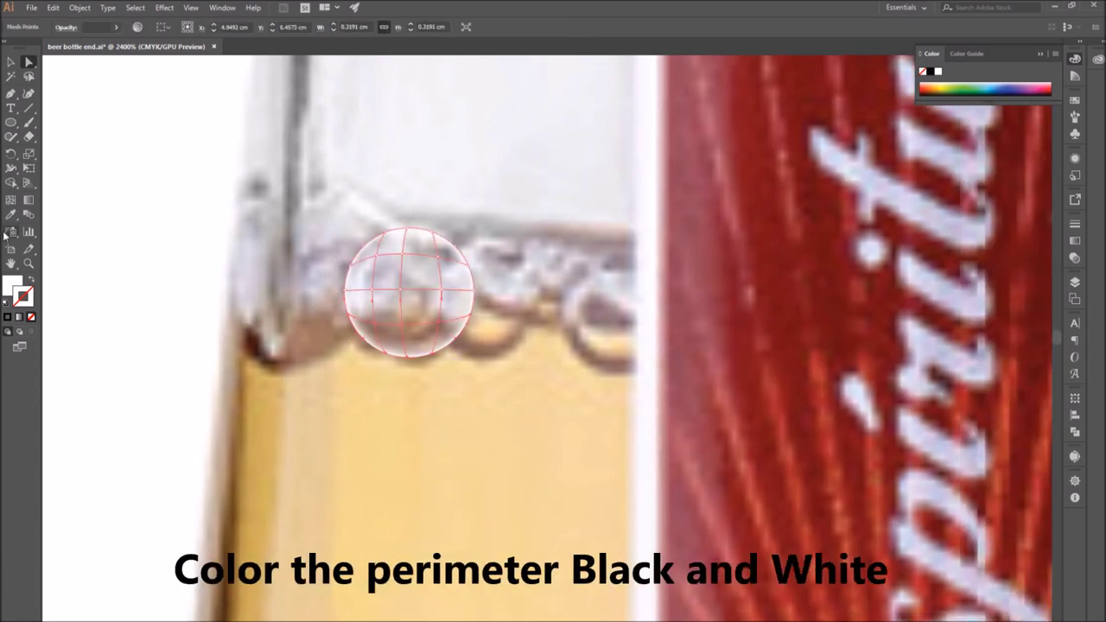
left_click(250, 342)
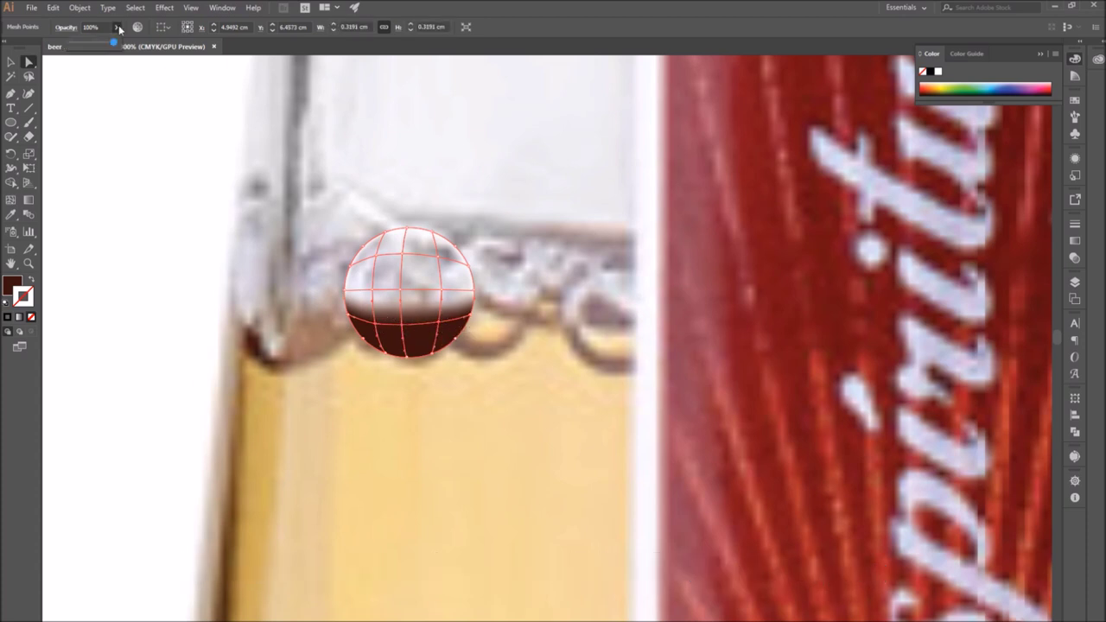
left_click_drag(2, 46, 2, 46)
left_click(627, 426)
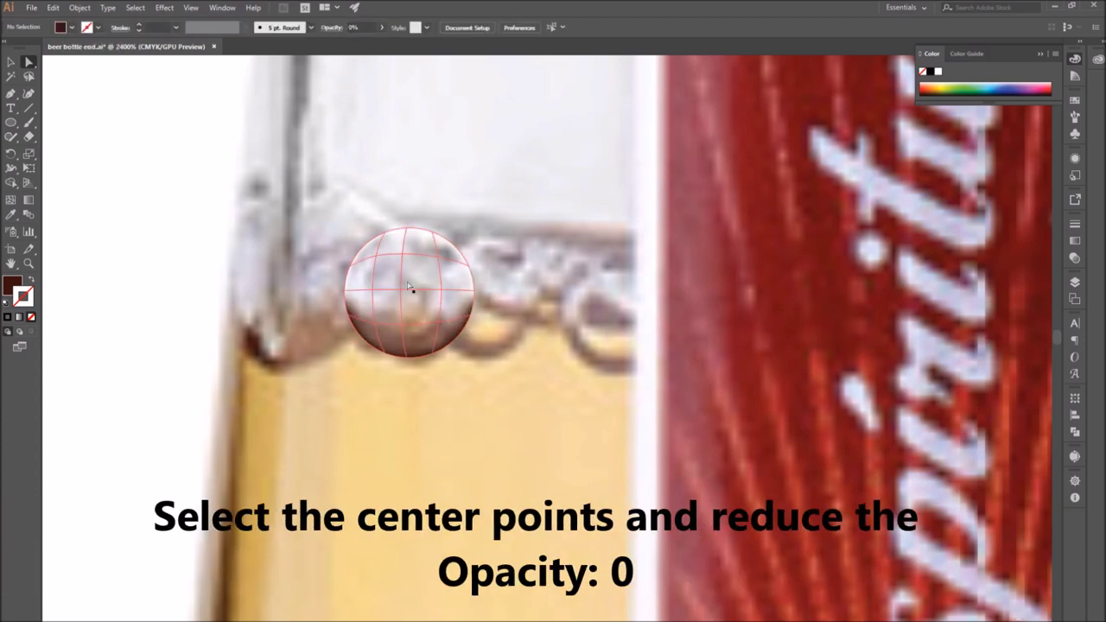
Step: Recolour the bubble mesh's lower rim points brown with hex value 593d15
left_click(348, 318)
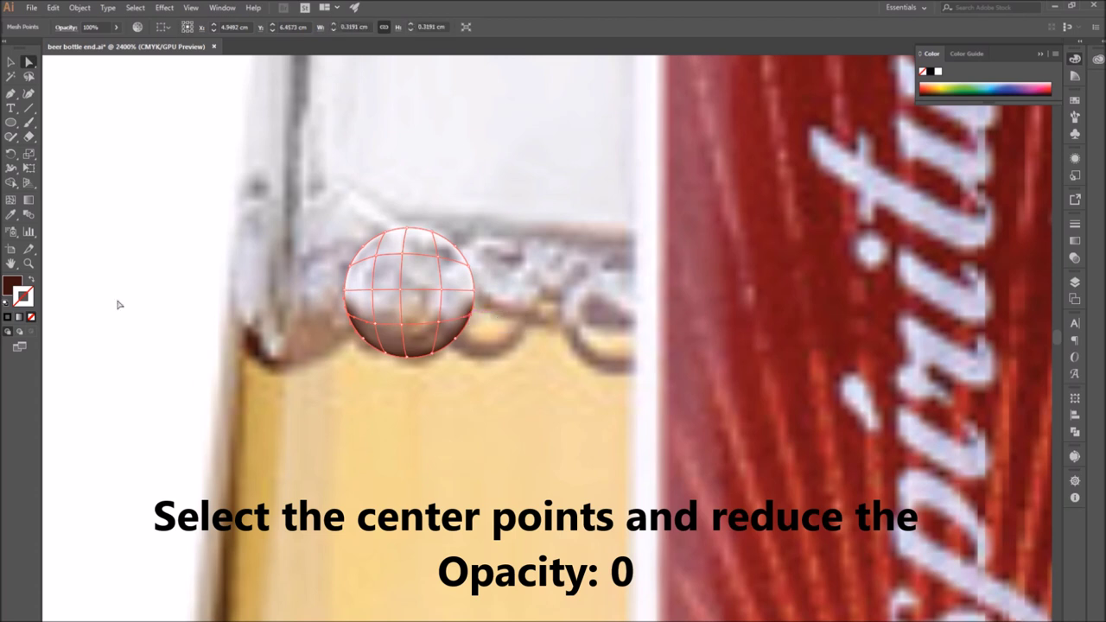
double_click(11, 284)
left_click(750, 264)
left_click(691, 219)
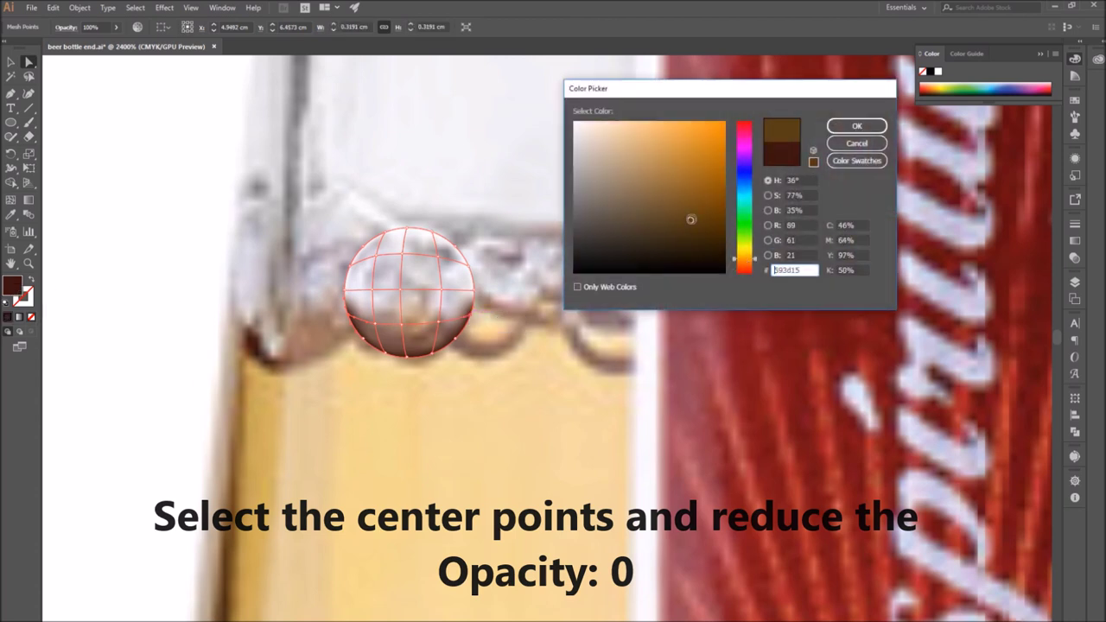
left_click(856, 126)
left_click(103, 114)
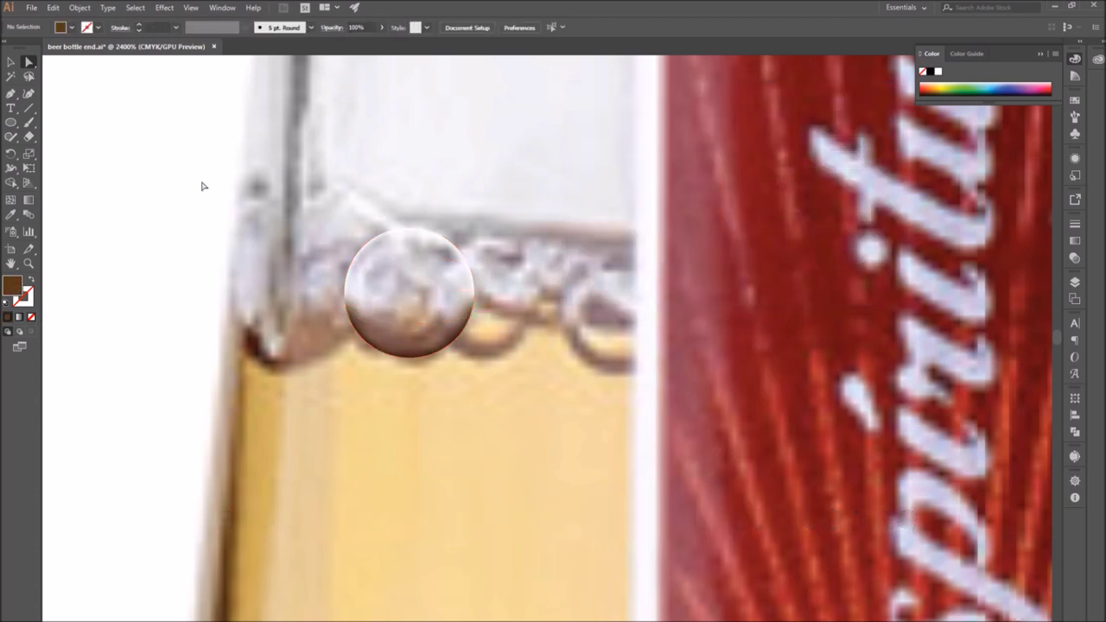
Step: Add a mesh point in the bubble's upper-left area for a reflection and set its opacity to 0%
scroll(544, 413, "down", 2)
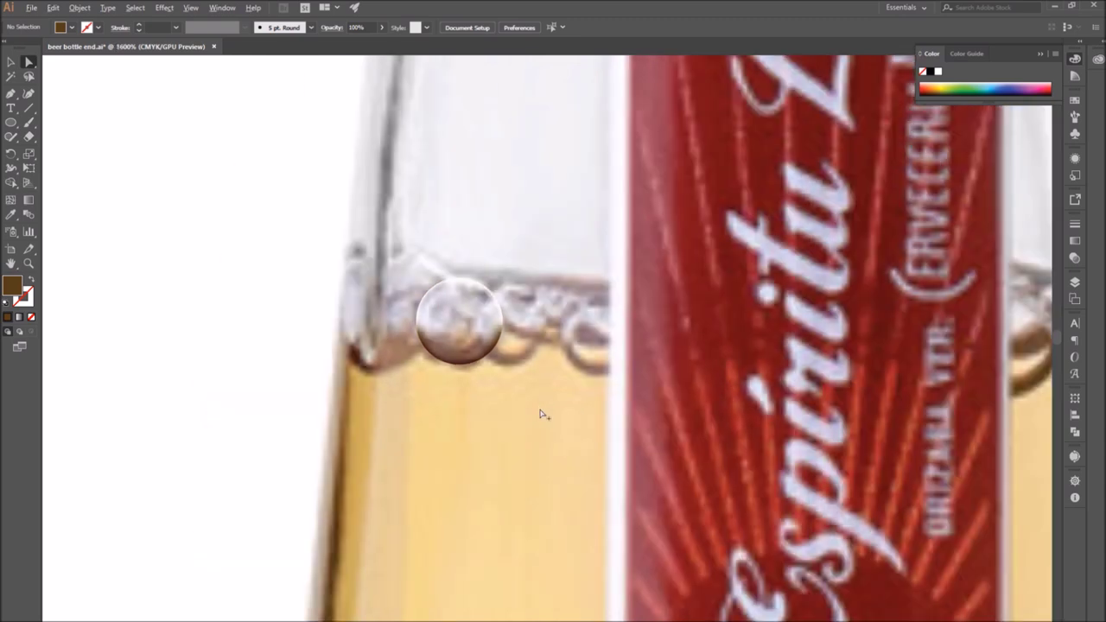
scroll(562, 429, "up", 3)
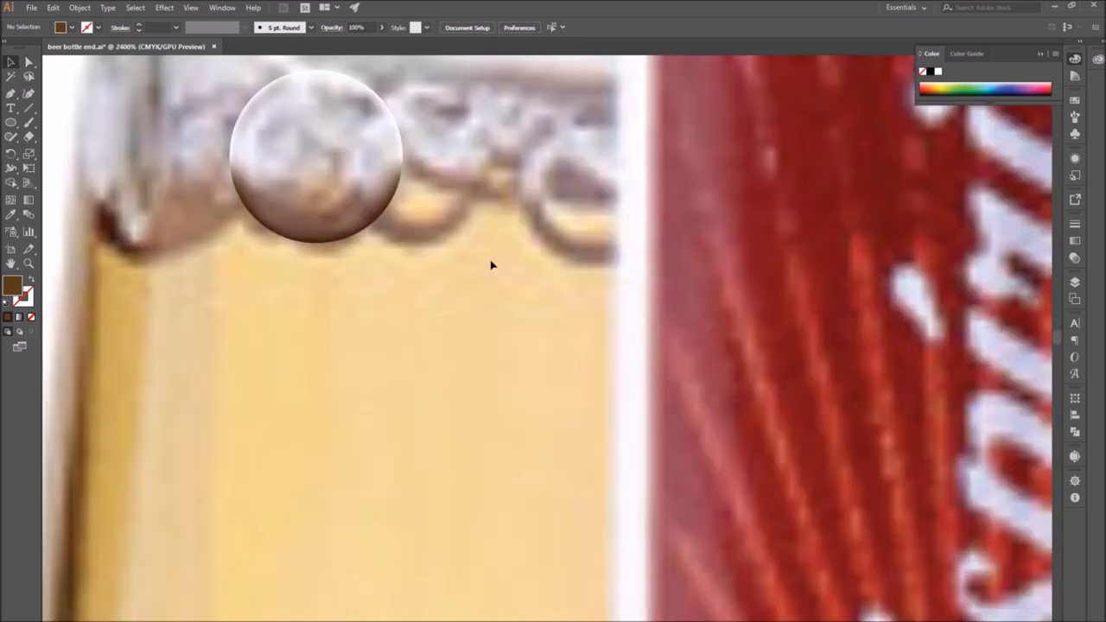
left_click(352, 325)
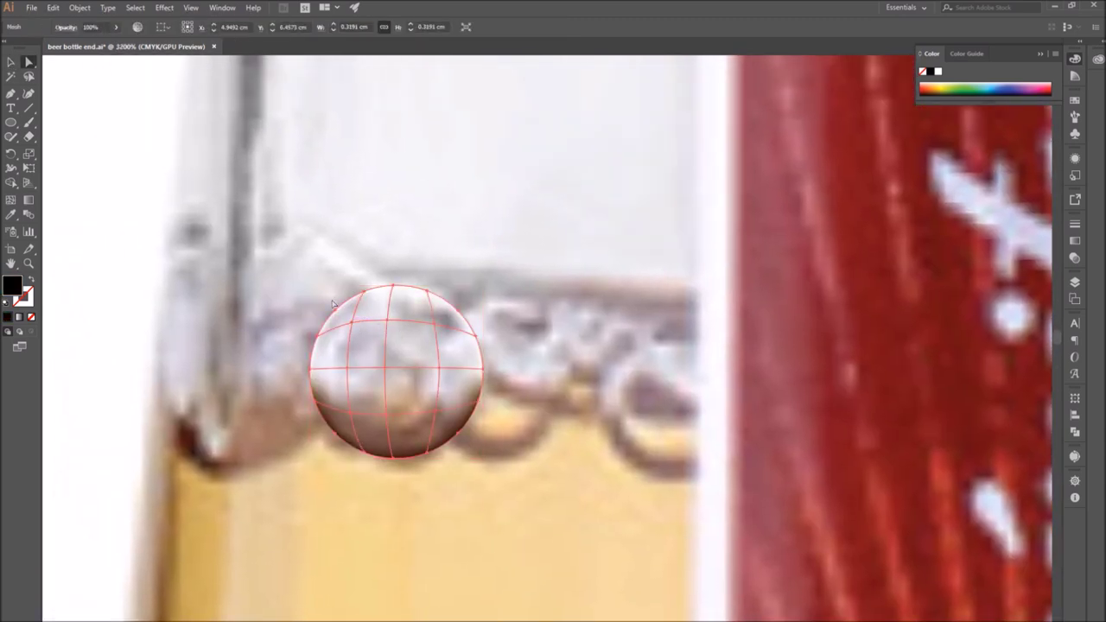
left_click(363, 342)
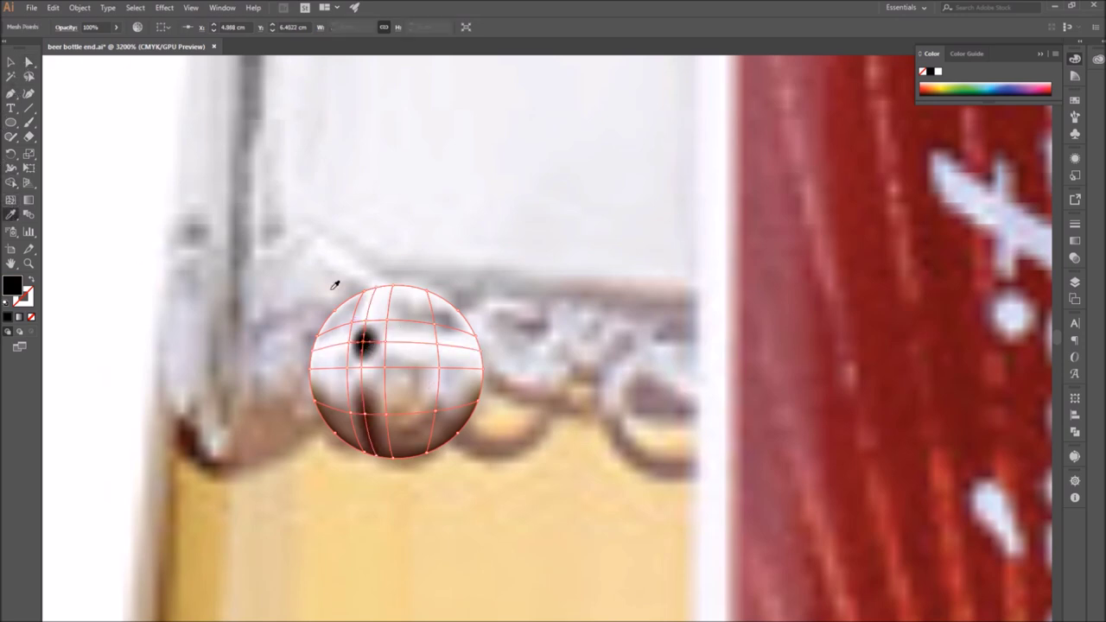
left_click(388, 184)
left_click(190, 253)
left_click(340, 352)
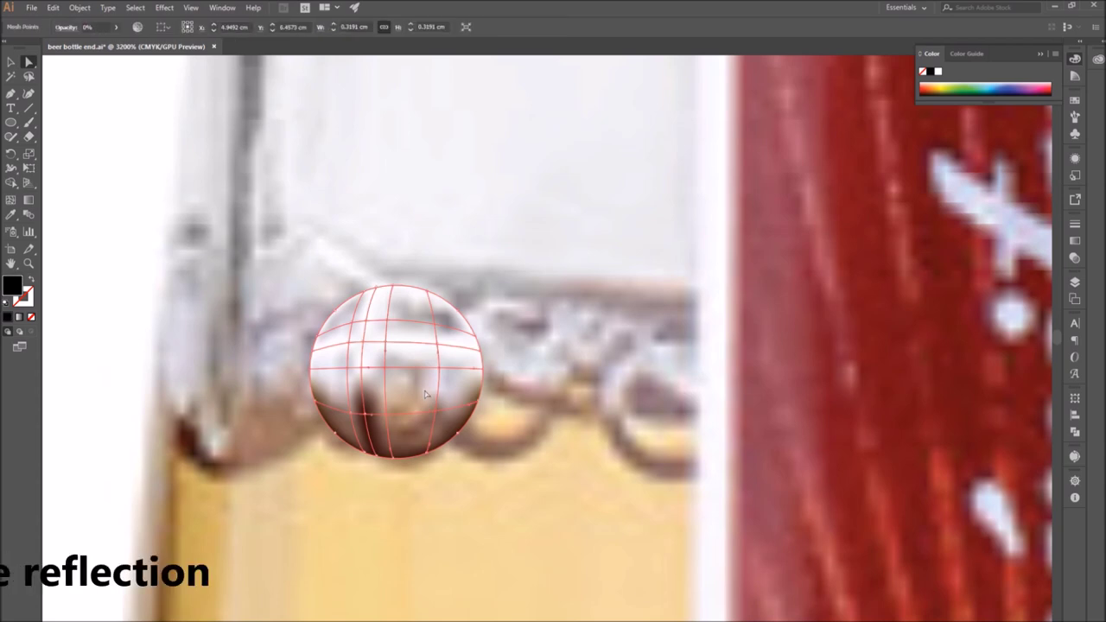
Step: Isolate the bubble mesh and set the dark point at its lower left to 0% opacity
key("v")
double_click(359, 377)
left_click(215, 346)
left_click_drag(413, 366, 297, 347)
key("ctrl+z")
key("a")
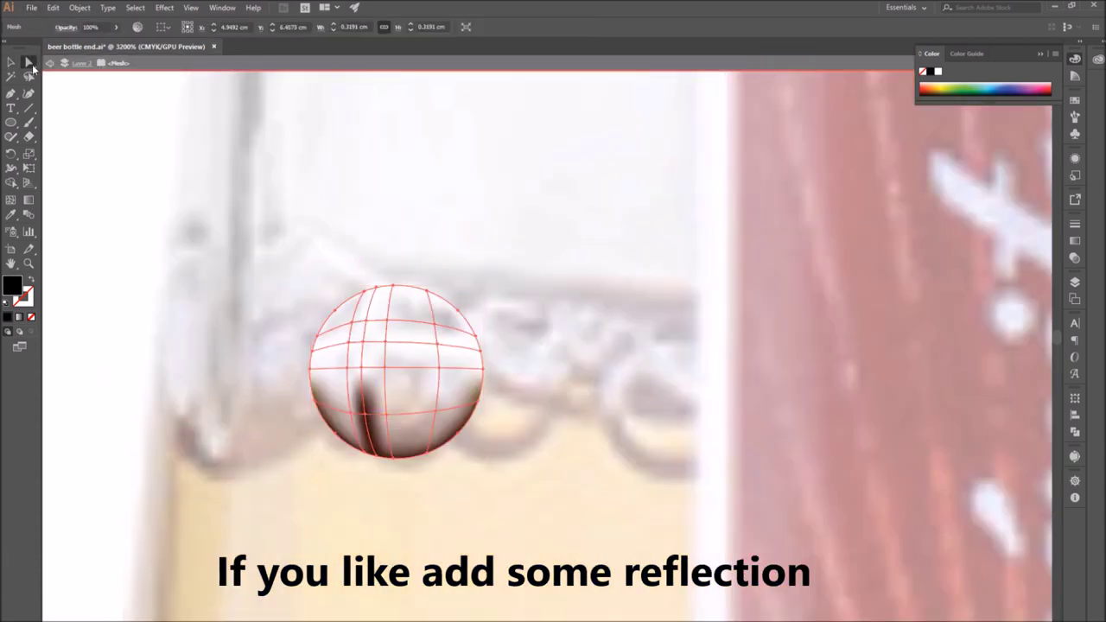
left_click(366, 418)
left_click_drag(115, 45, 68, 47)
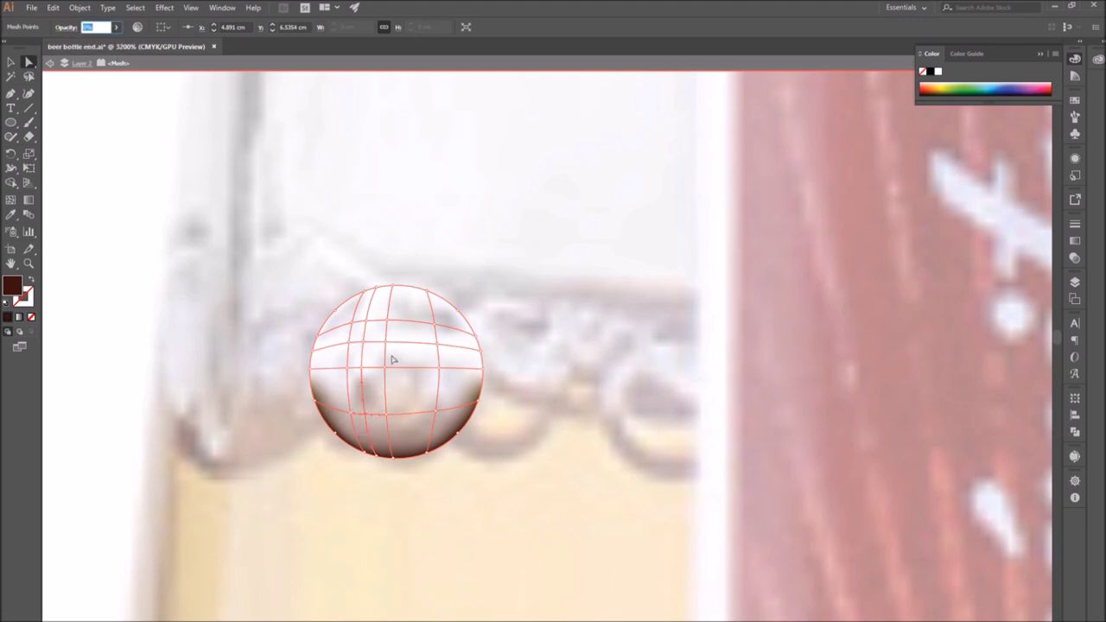
Step: Adjust the opacity of the bubble's upper mesh points to shape a white reflection and leave the mesh's isolation
left_click(438, 346)
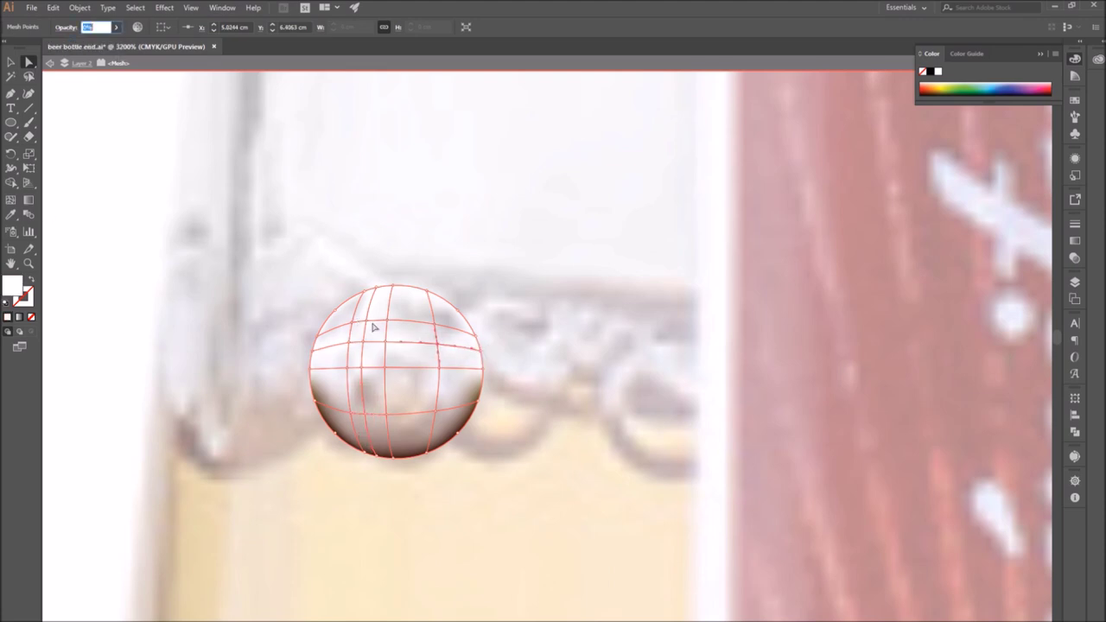
left_click_drag(367, 322, 366, 323)
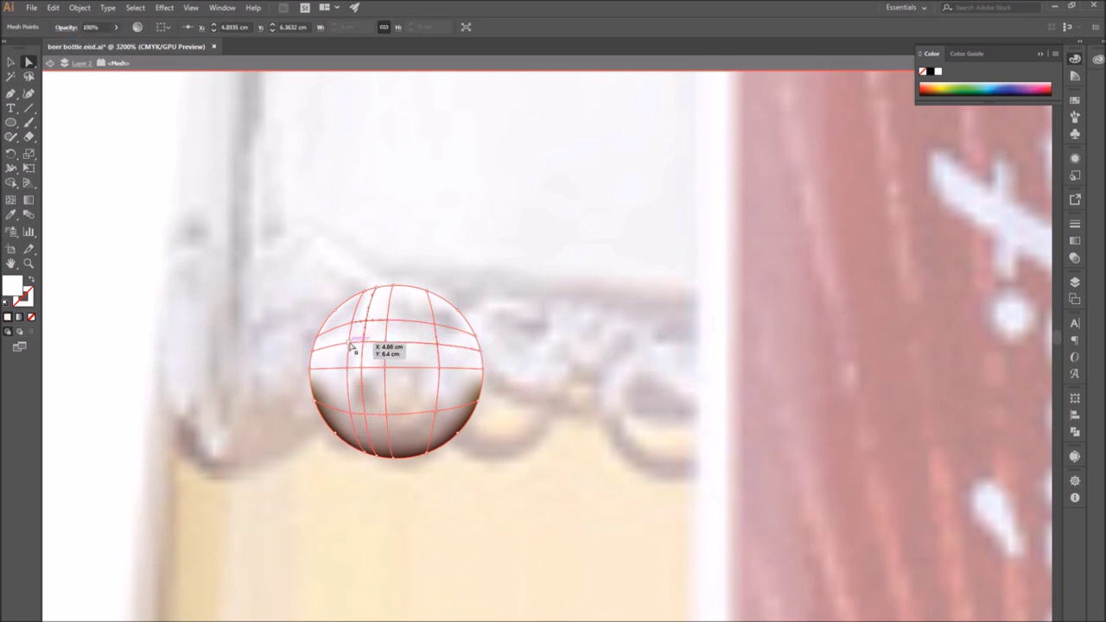
left_click(366, 323)
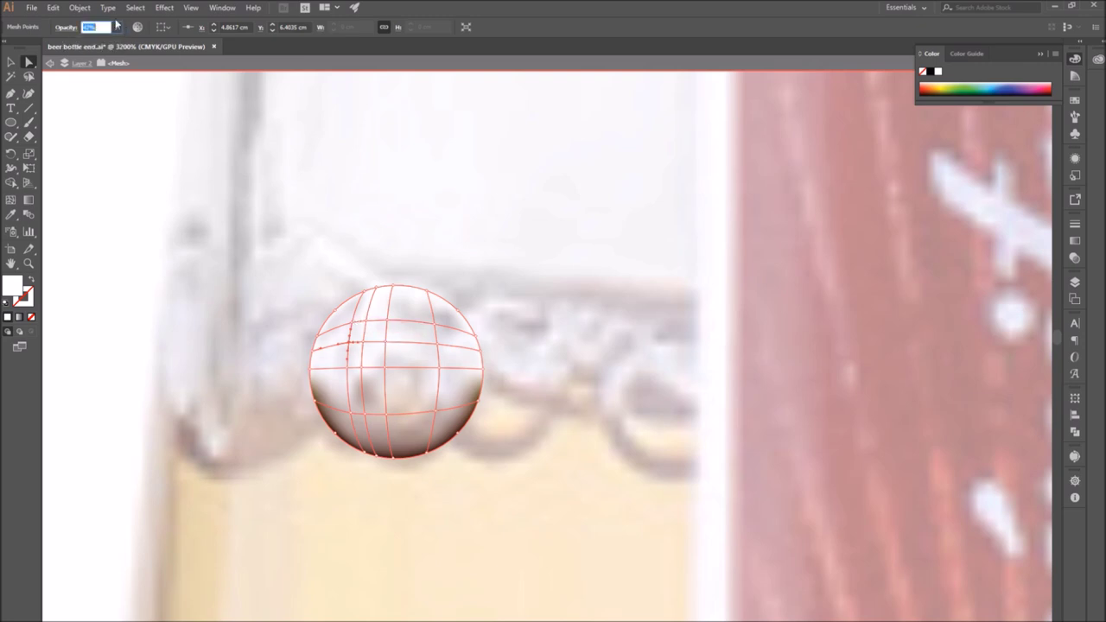
left_click(366, 323)
left_click(116, 27)
double_click(276, 302)
Step: Duplicate the bubble beside the label at a smaller size and place a full-size copy at the glass edge
left_click(469, 424)
left_click_drag(439, 412, 724, 413)
left_click_drag(767, 286, 725, 328)
left_click_drag(697, 380, 701, 399)
left_click(454, 553)
left_click_drag(415, 423, 258, 424)
left_click(389, 526)
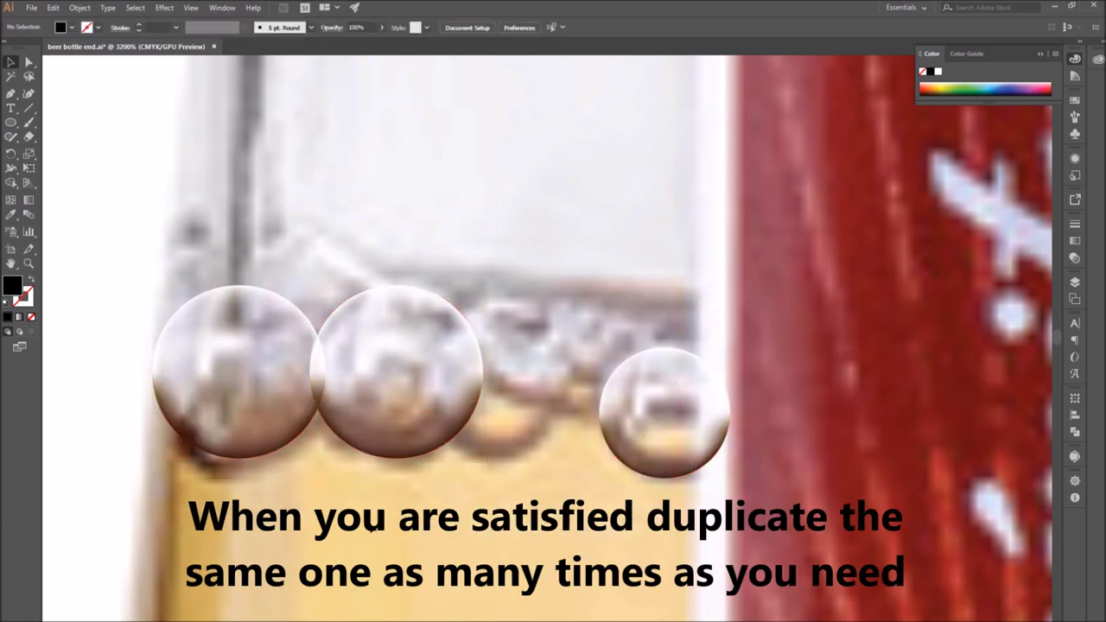
Step: Select mesh points of the bubble copy at the glass edge and adjust their opacity
left_click_drag(390, 526, 476, 532)
left_click(315, 423)
left_click(29, 62)
left_click(207, 191)
left_click(388, 424)
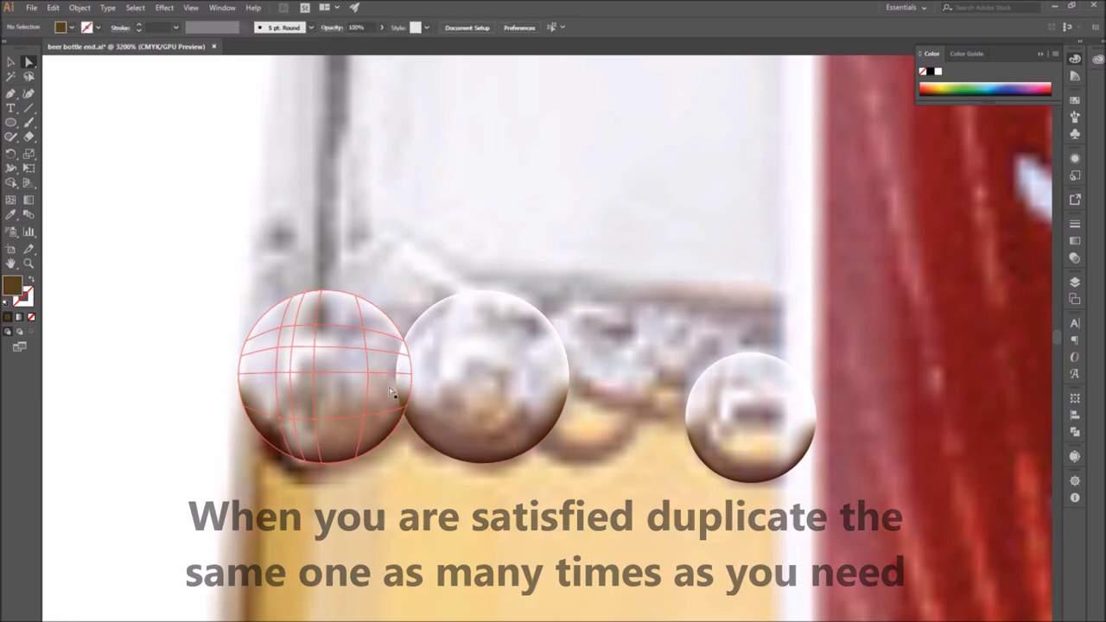
left_click(466, 26)
left_click(116, 28)
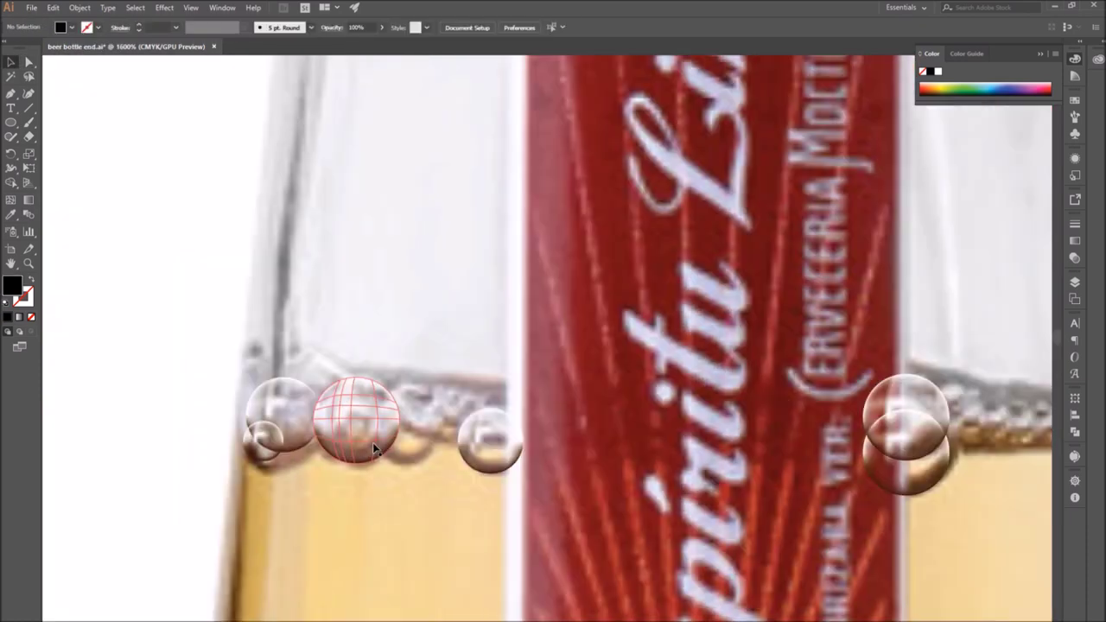
Step: Add smaller bubble copies along the photo's foam line between the left glass edge and the label
right_click(367, 436)
left_click(415, 499)
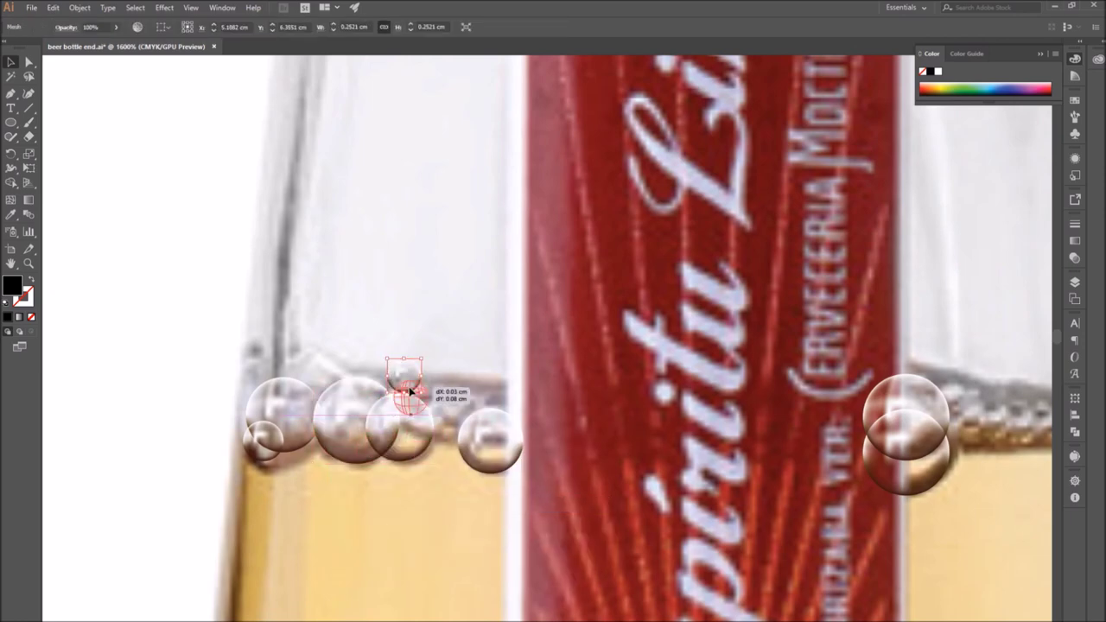
left_click_drag(407, 382, 466, 402)
left_click(346, 585)
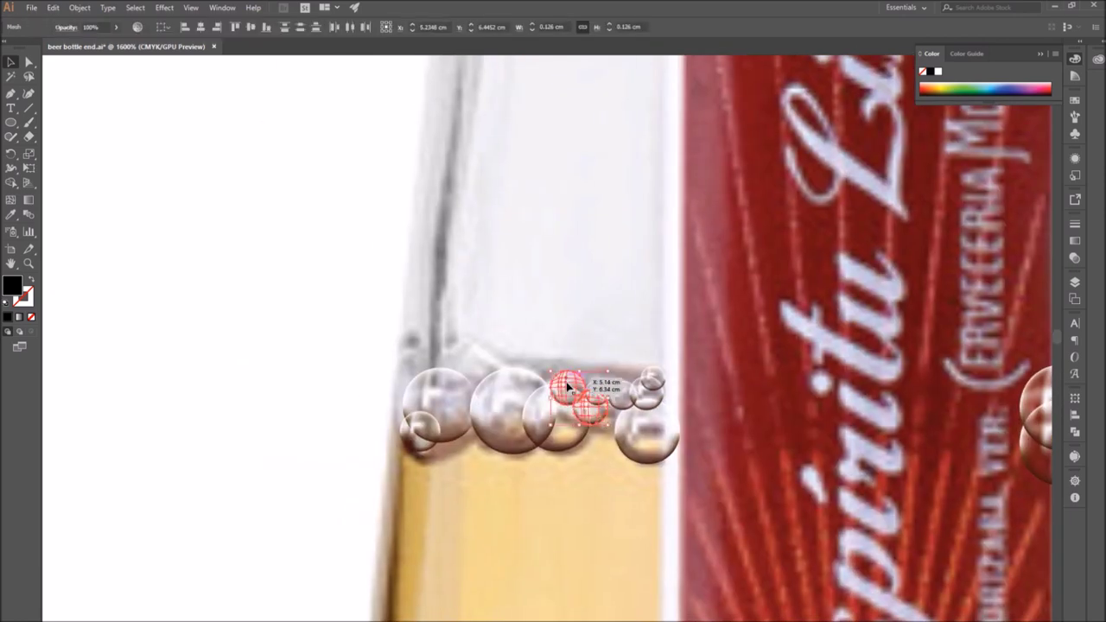
left_click_drag(568, 383, 415, 366)
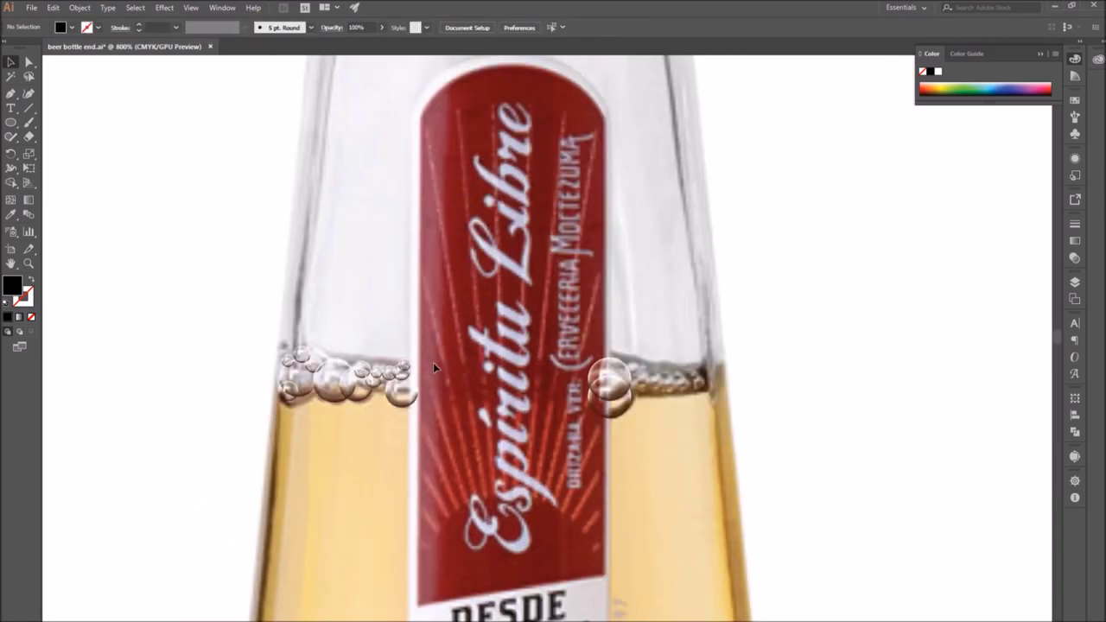
Step: Copy small bubbles from the left foam to the foam line on the label's right side
left_click_drag(434, 364, 353, 388)
left_click_drag(380, 378, 667, 390)
left_click(744, 520)
key("ctrl+plus")
left_click_drag(647, 559, 601, 477)
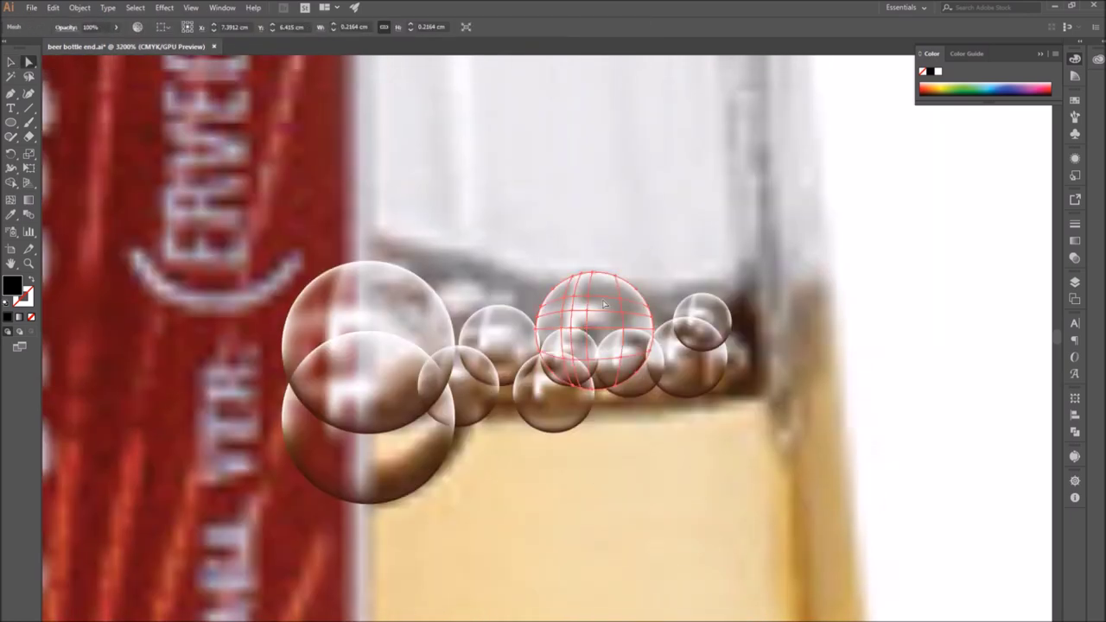
Step: Isolate the lower large bubble at the label's right edge, adjust its mesh points, and leave the isolation
double_click(522, 338)
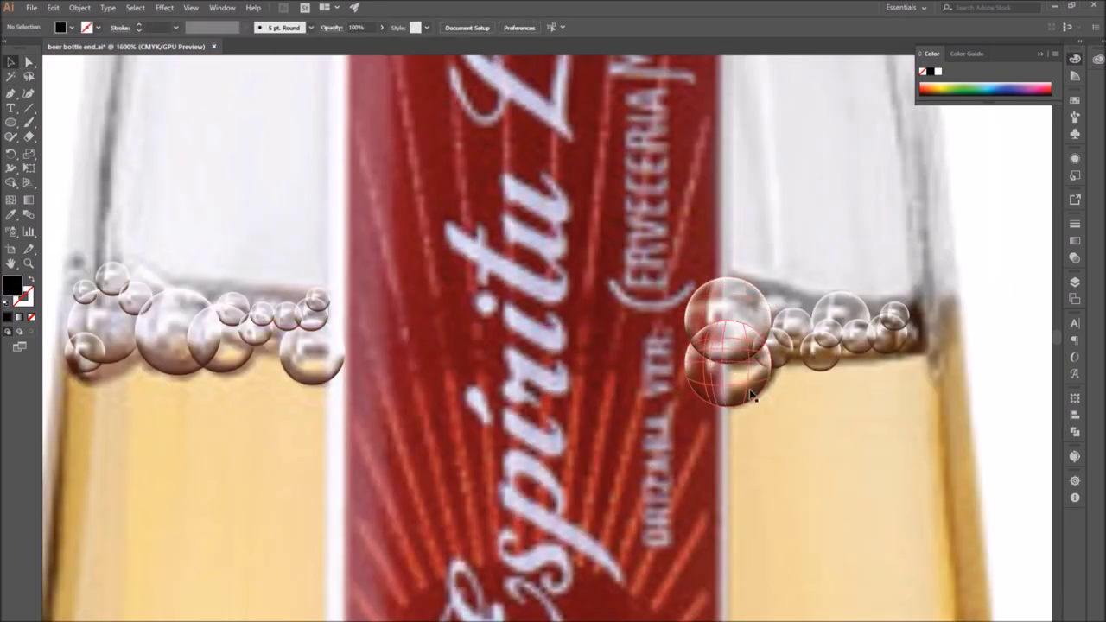
double_click(751, 395)
key("a")
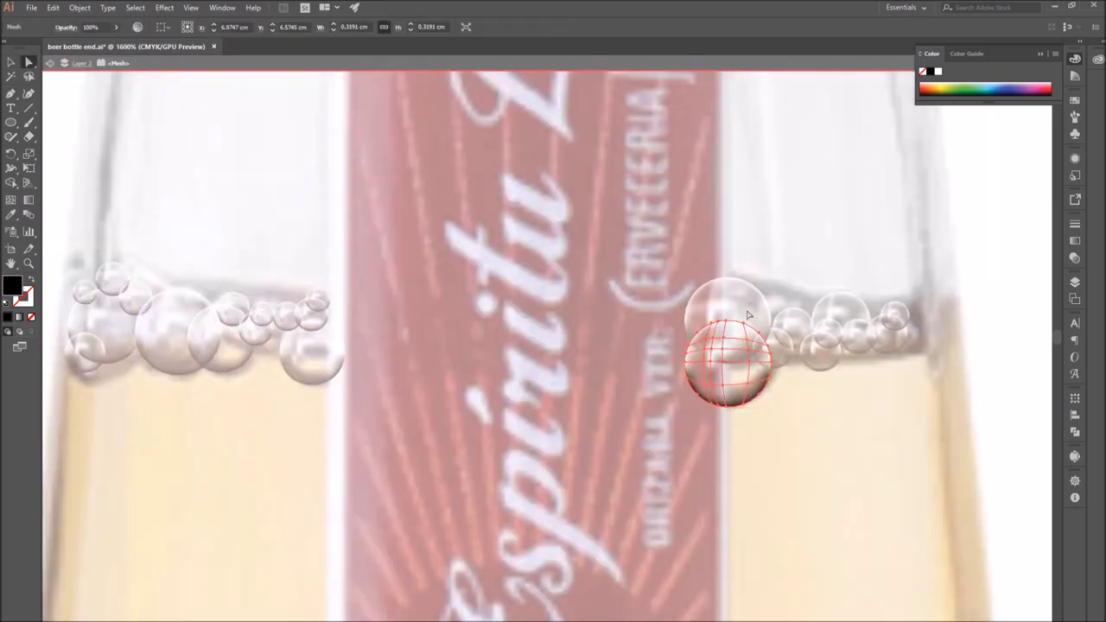
double_click(292, 222)
scroll(751, 355, "up", 1)
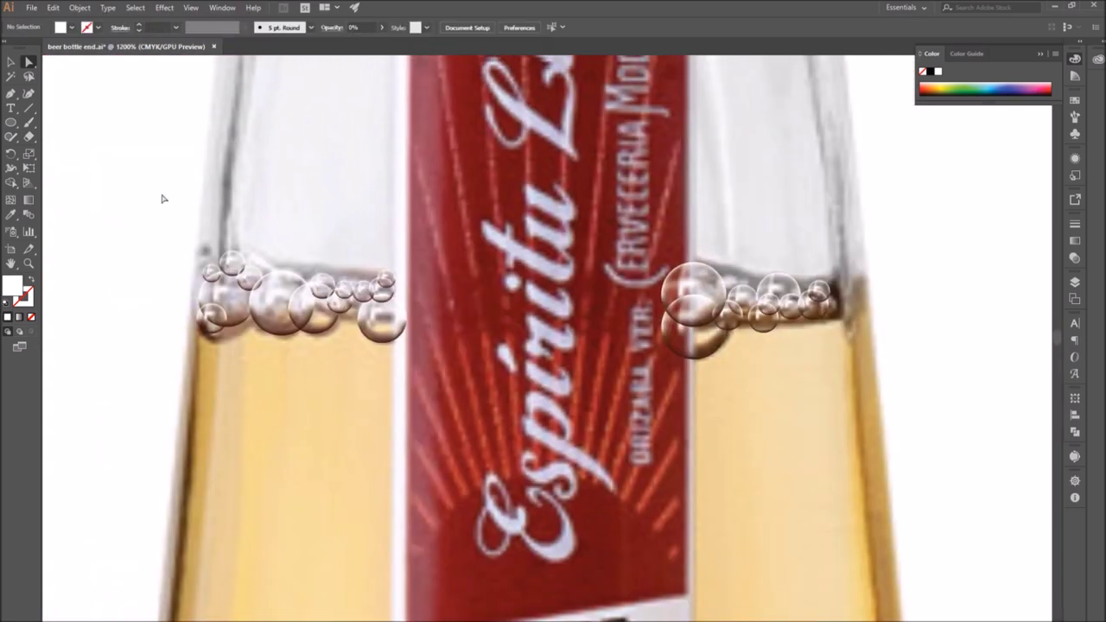
Step: Duplicate foam bubbles onto the label area and reflect the copy
left_click_drag(273, 326, 495, 321)
left_click_drag(11, 153, 69, 170)
double_click(11, 154)
left_click(634, 181)
left_click(713, 318)
left_click(10, 62)
Step: Arrange and duplicate bubbles over both edges of the label to extend the foam inward
left_click_drag(503, 303, 464, 303)
left_click(345, 210)
right_click(375, 333)
left_click(260, 285, "shift")
right_click(298, 301)
left_click(438, 358)
scroll(438, 359, "down", 2)
scroll(488, 374, "up", 2)
left_click_drag(408, 299, 532, 322)
left_click_drag(705, 289, 564, 326)
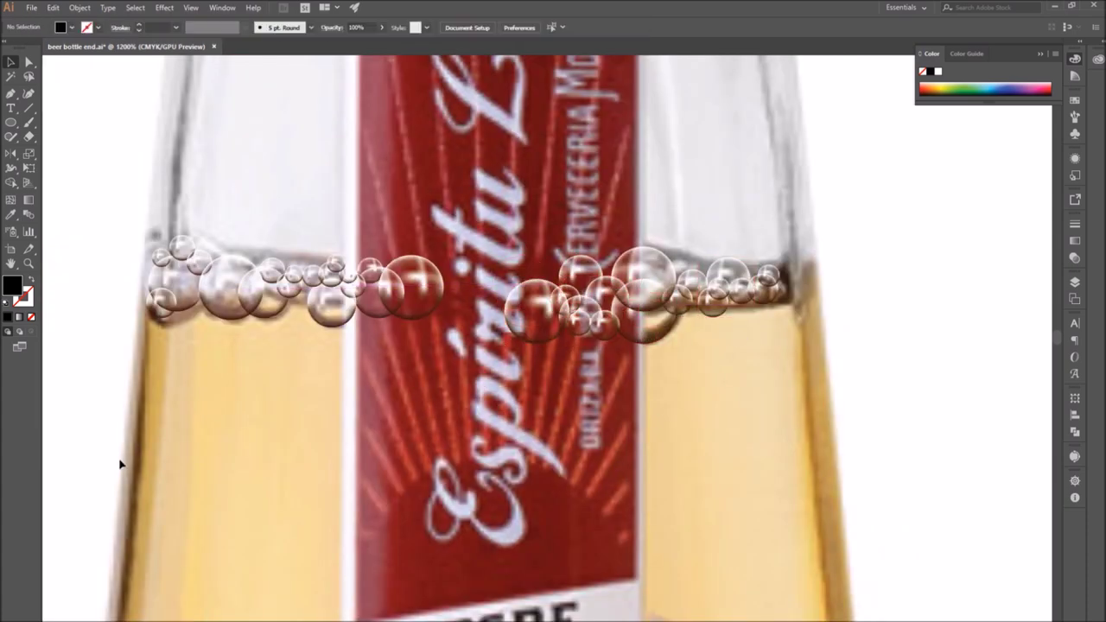
Step: Fill the remaining foam gap across the middle of the label with more bubble copies
left_click(422, 447)
left_click_drag(293, 201, 373, 202)
left_click_drag(373, 331, 374, 333)
left_click_drag(345, 294, 572, 308)
scroll(856, 414, "down", 2)
scroll(872, 388, "up", 2)
left_click_drag(558, 345, 483, 298)
left_click_drag(346, 381, 528, 415)
left_click_drag(665, 343, 407, 341)
left_click(320, 355)
left_click(311, 460)
Step: Group all the foam bubbles and move the group onto the beer surface of the drawn bottle
scroll(311, 458, "down", 3)
left_click_drag(368, 313, 108, 240)
left_click(79, 8)
left_click(92, 50)
left_click_drag(189, 264, 864, 274)
left_click(571, 341)
left_click_drag(616, 319, 317, 388)
scroll(510, 380, "down", 3)
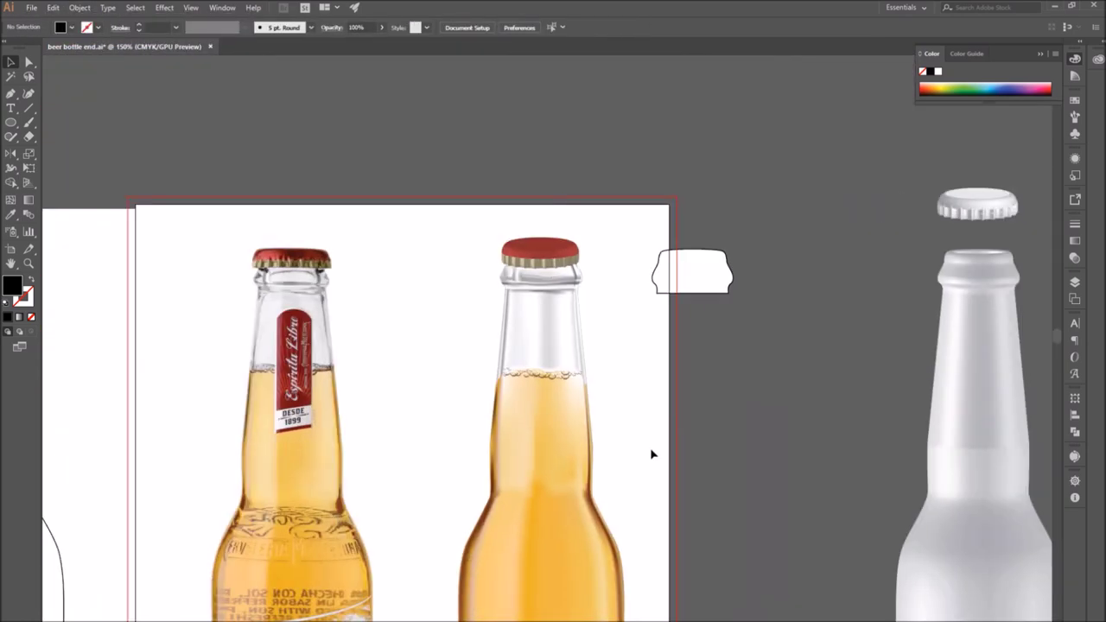
Step: Isolate a large bubble near the left end of the foam and colour its upper mesh points beer orange
scroll(622, 431, "up", 6)
left_click_drag(414, 242, 513, 323)
double_click(464, 326)
scroll(492, 303, "up", 2)
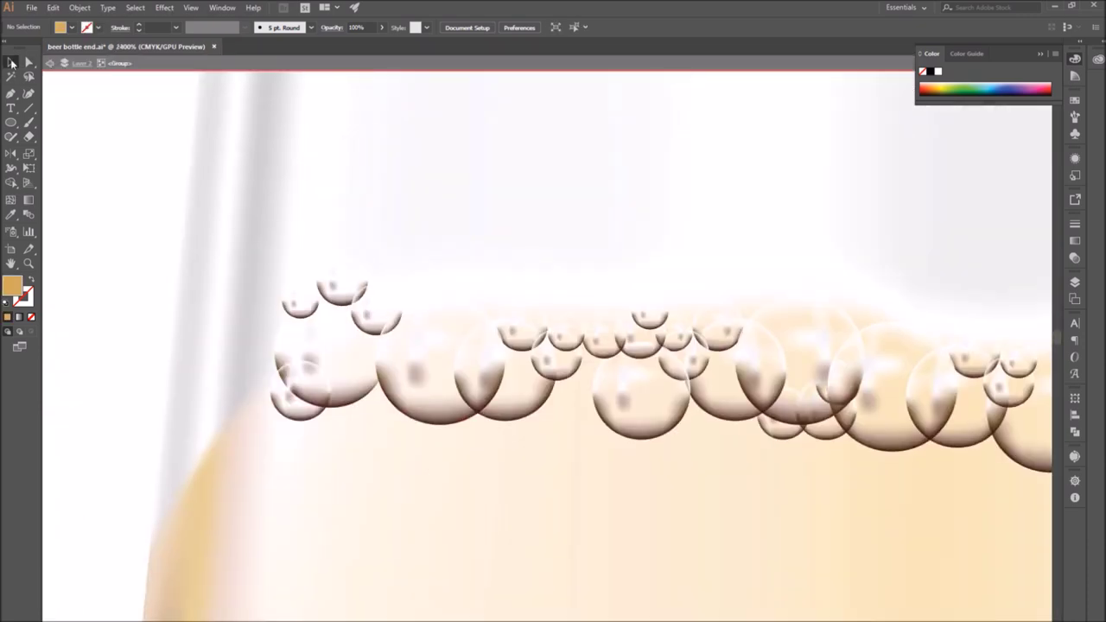
double_click(432, 380)
key("a")
left_click_drag(390, 220, 525, 322)
left_click(31, 61)
double_click(642, 587)
scroll(642, 588, "down", 2)
scroll(475, 320, "up", 1)
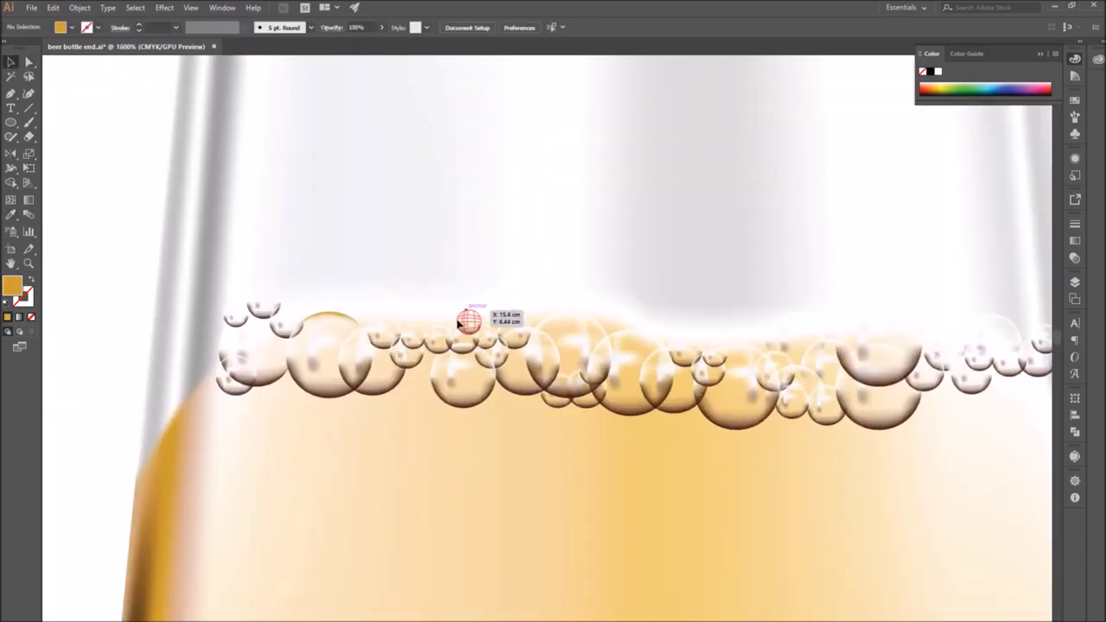
left_click(474, 321)
left_click(580, 264)
scroll(579, 266, "down", 2)
key("ctrl+z")
key("ctrl+z")
key("ctrl+z")
Step: Isolate the foam group and place bubbles down along the beer's left edge to follow the glass
double_click(535, 308)
scroll(534, 308, "up", 1)
left_click(664, 349)
key("v")
double_click(524, 348)
left_click_drag(935, 298, 350, 427)
mouse_move(336, 387)
left_mouse_down()
mouse_move(363, 448)
mouse_move(349, 395)
left_mouse_up()
left_click_drag(307, 422, 327, 429)
left_click(356, 279)
left_click_drag(382, 359, 392, 362)
Step: Reposition the bubbles at the foam's right end so they descend along the glass edge
left_click_drag(991, 354, 990, 356)
left_click_drag(972, 348, 1001, 430)
mouse_move(961, 432)
left_mouse_down()
mouse_move(967, 402)
mouse_move(970, 417)
left_mouse_up()
left_click_drag(957, 428, 944, 391)
left_click_drag(851, 350, 916, 403)
left_click(1049, 316)
Step: Delete three surplus bubbles from the middle of the foam and shift a neighbouring bubble to even the spacing
left_click(819, 348)
key("Delete")
left_click(671, 367)
key("Delete")
left_click(646, 369)
key("Delete")
left_click_drag(590, 355, 620, 358)
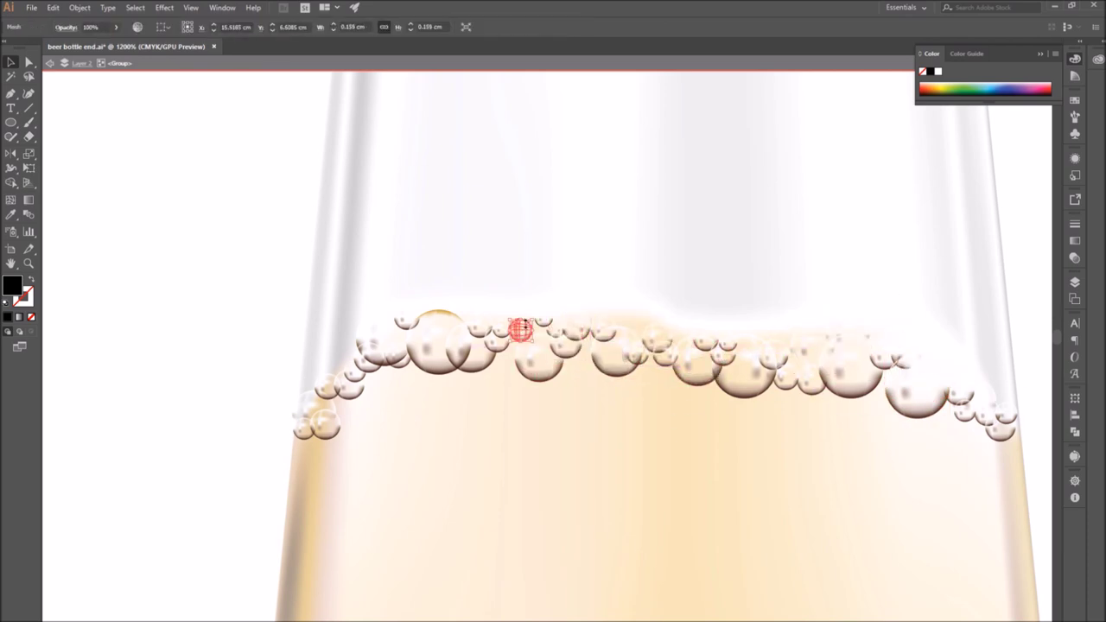
Step: Adjust the positions of the bubbles in the middle of the foam and the large bubble near its right end
left_click_drag(602, 370, 490, 352)
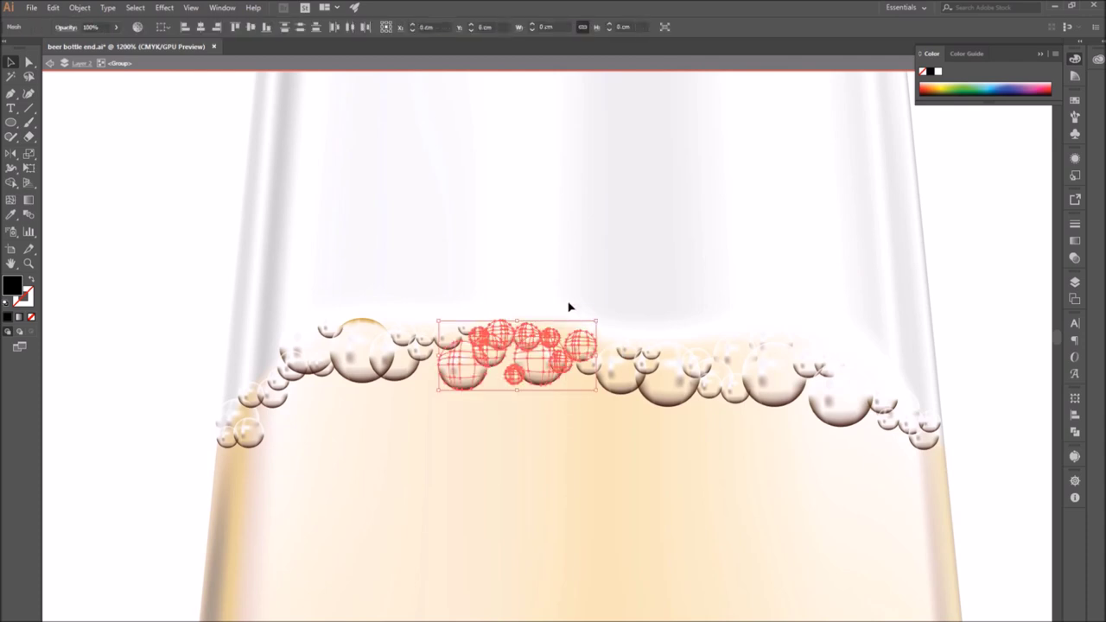
left_click(718, 285)
left_click_drag(557, 361, 547, 371)
left_click(462, 404)
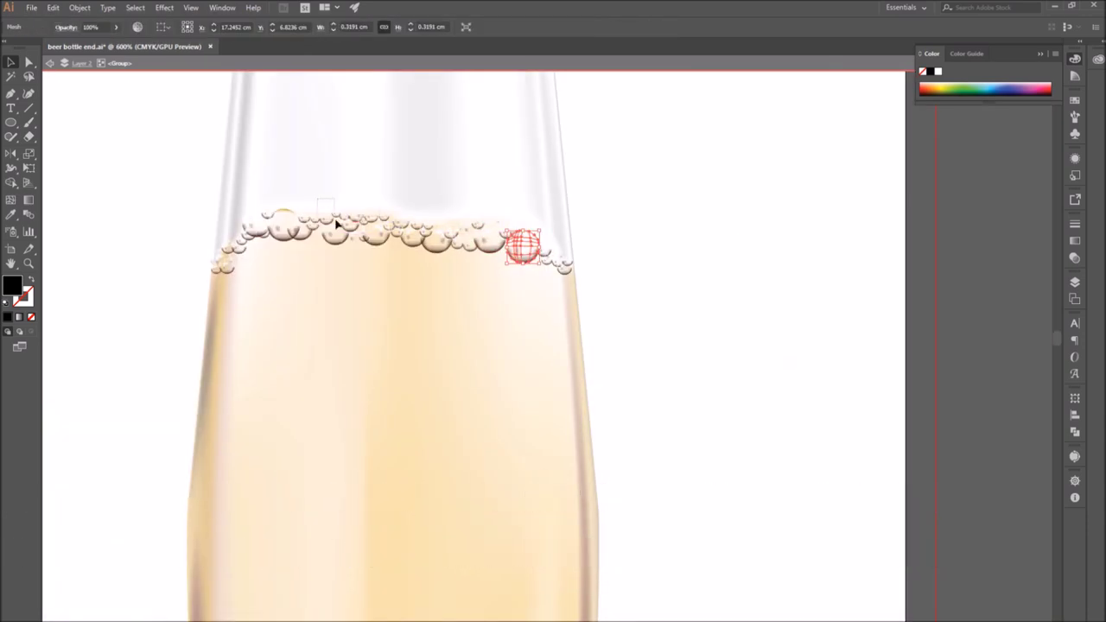
mouse_move(522, 243)
left_mouse_down()
mouse_move(541, 251)
mouse_move(529, 245)
left_mouse_up()
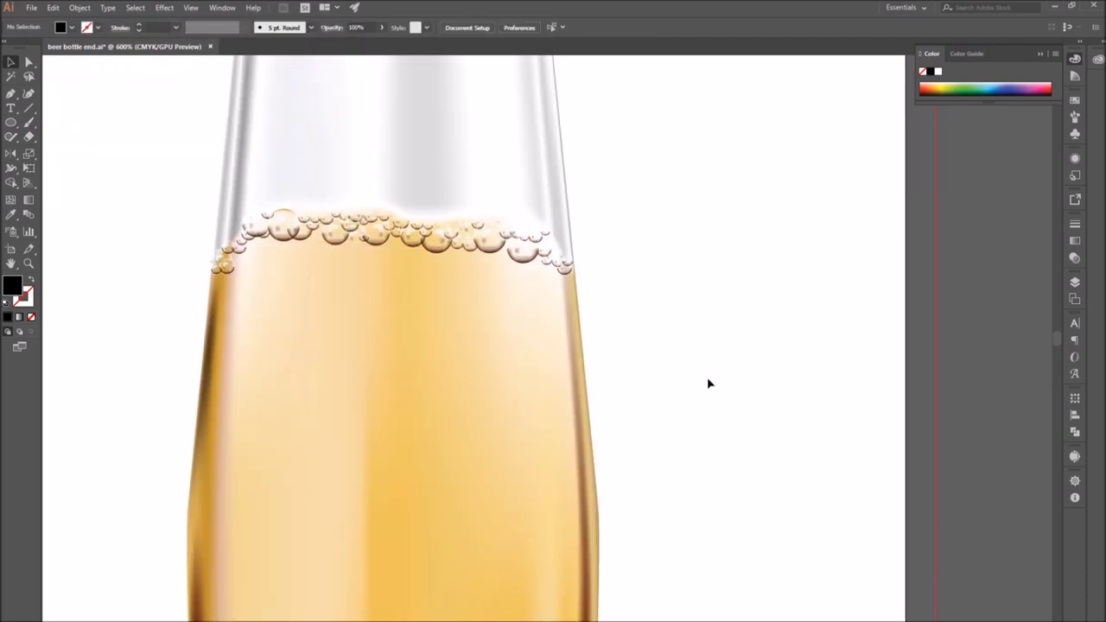
Step: Add a Multiply drop shadow to the foam group with 75% opacity and 0.1 cm X and Y offsets
key("ctrl+minus")
left_click_drag(782, 480, 789, 493)
left_click(1075, 158)
left_click(960, 241)
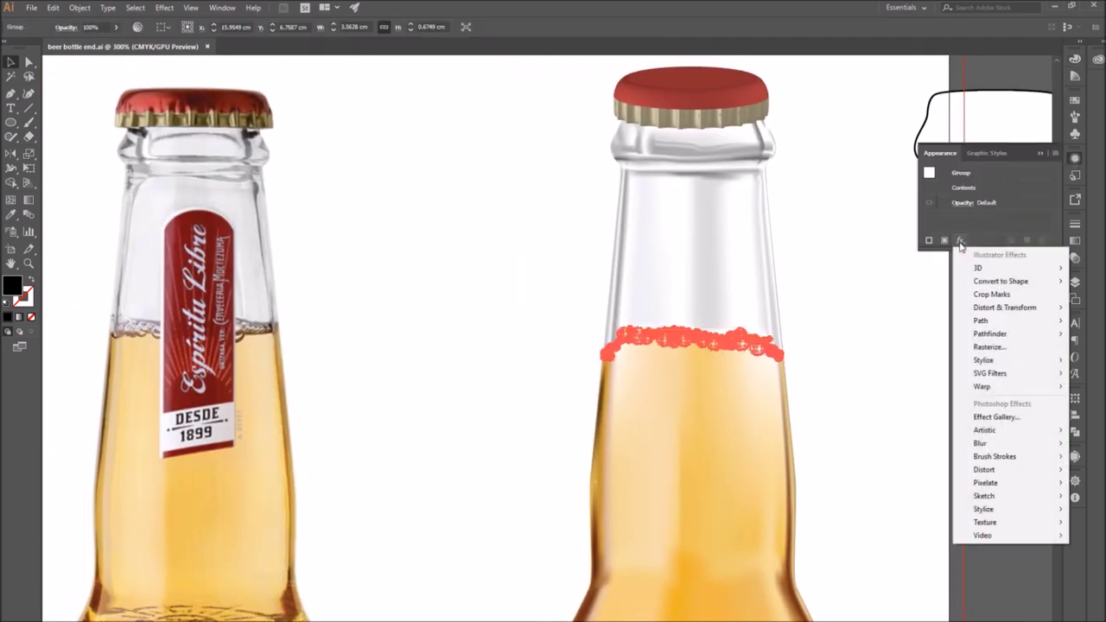
left_click(941, 363)
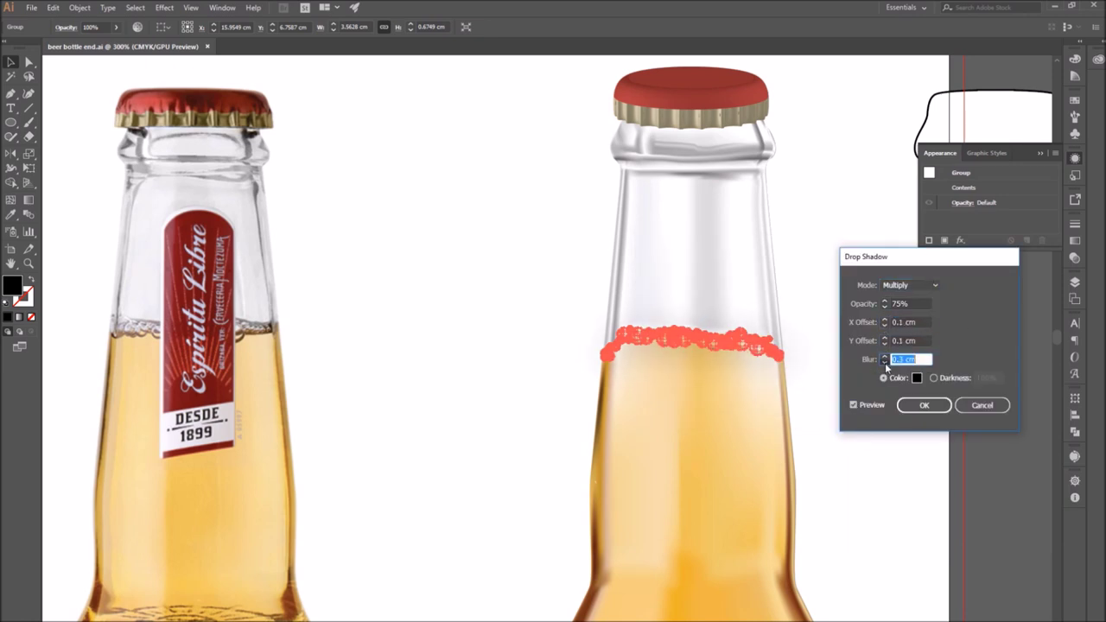
Step: Set the foam's drop shadow colour to dark brown #4c1f05, apply the effect and deselect the foam
left_click(917, 377)
key("ctrl+v")
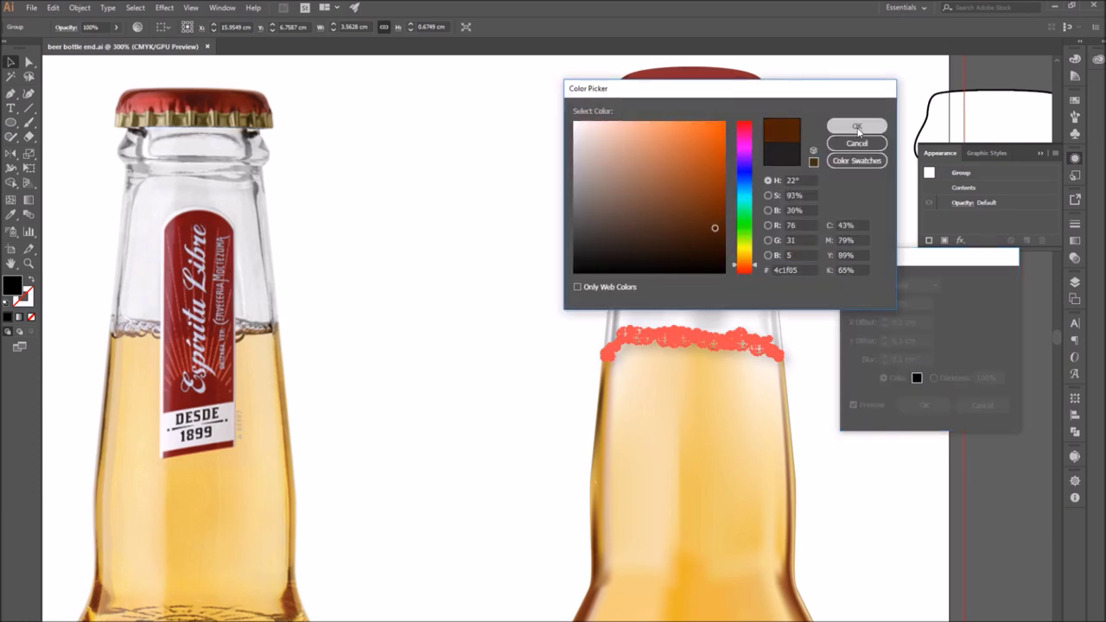
left_click(856, 127)
left_click(923, 405)
left_click(876, 412)
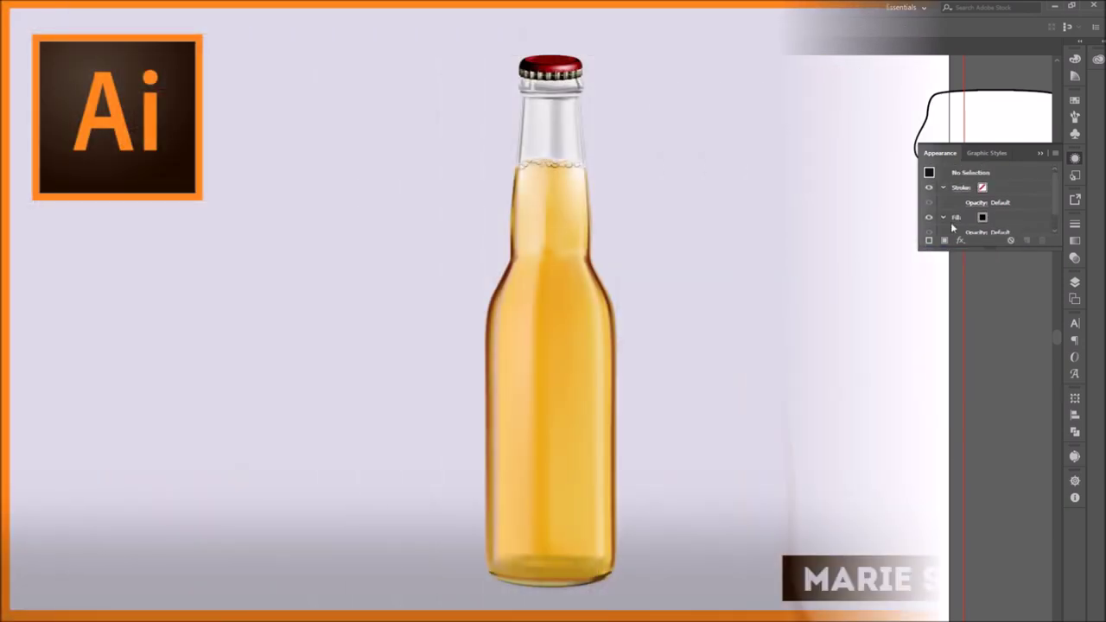